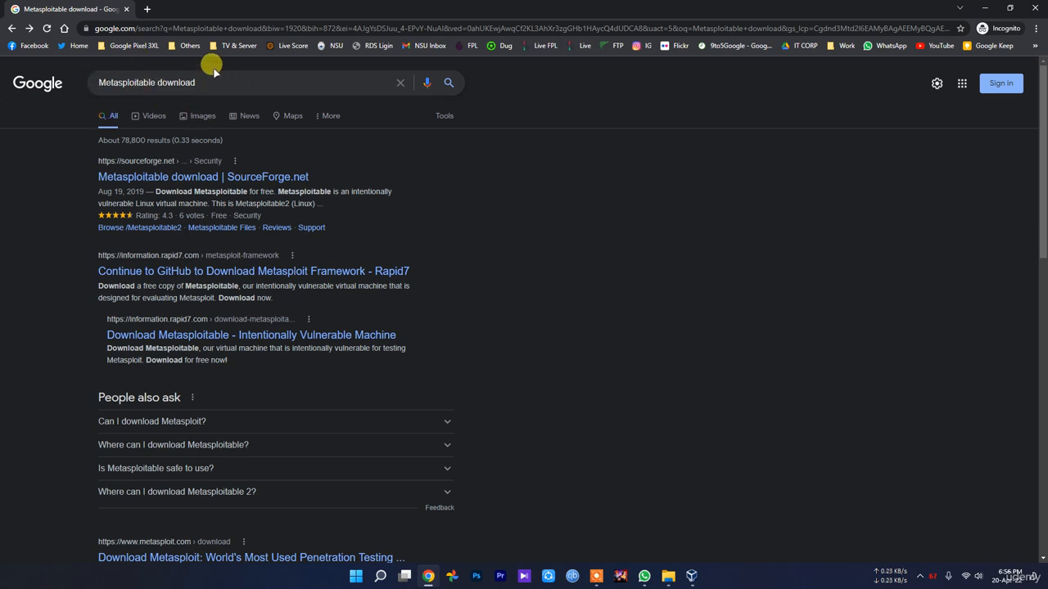
Open the Rapid7 'Download Metasploitable' search result and look over its page.
scroll(113, 290, "down", 5)
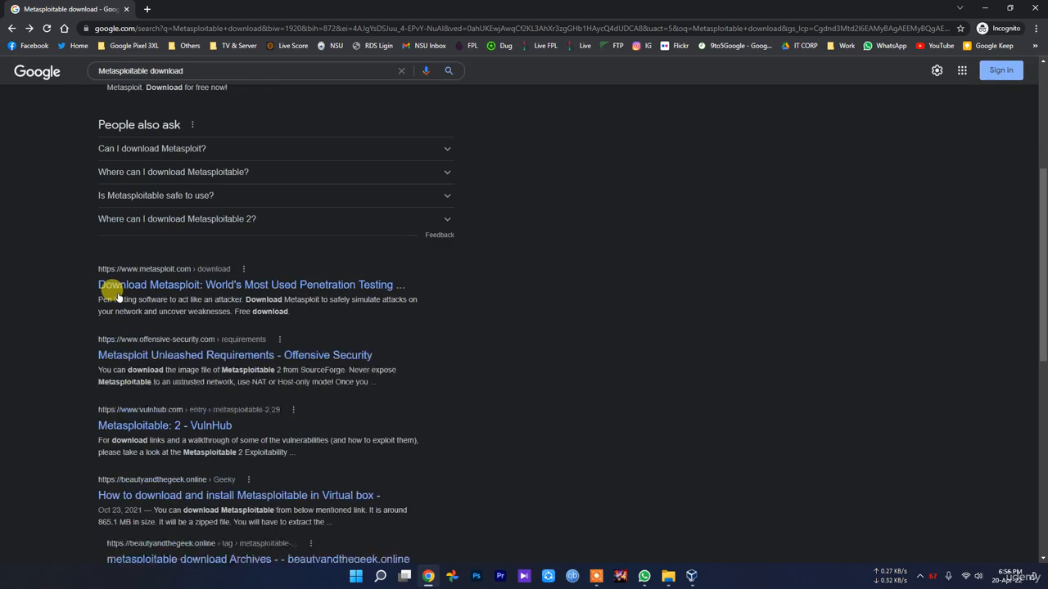
scroll(196, 352, "up", 5)
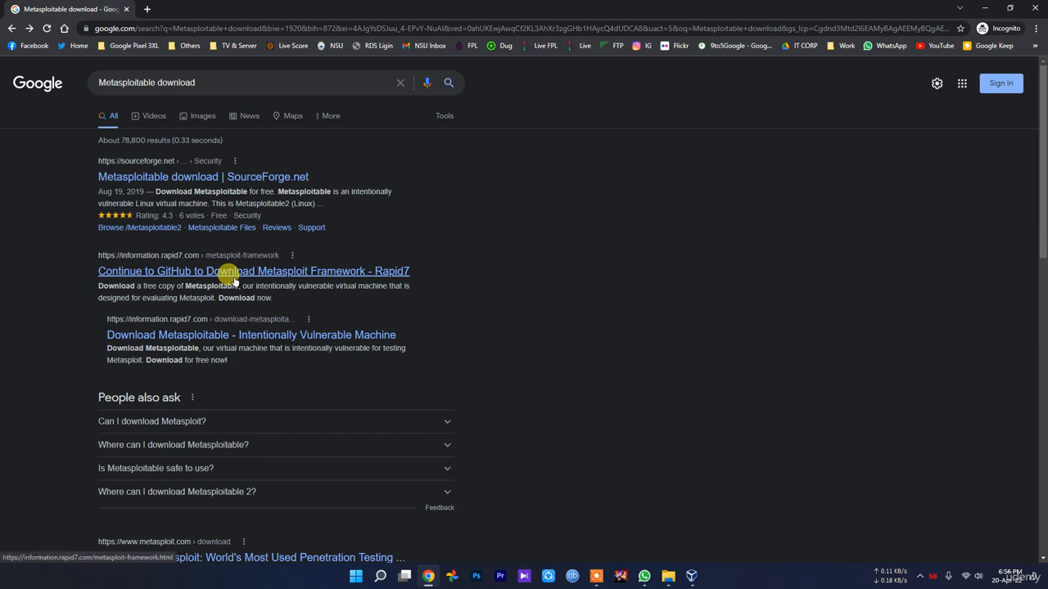
left_click(228, 335)
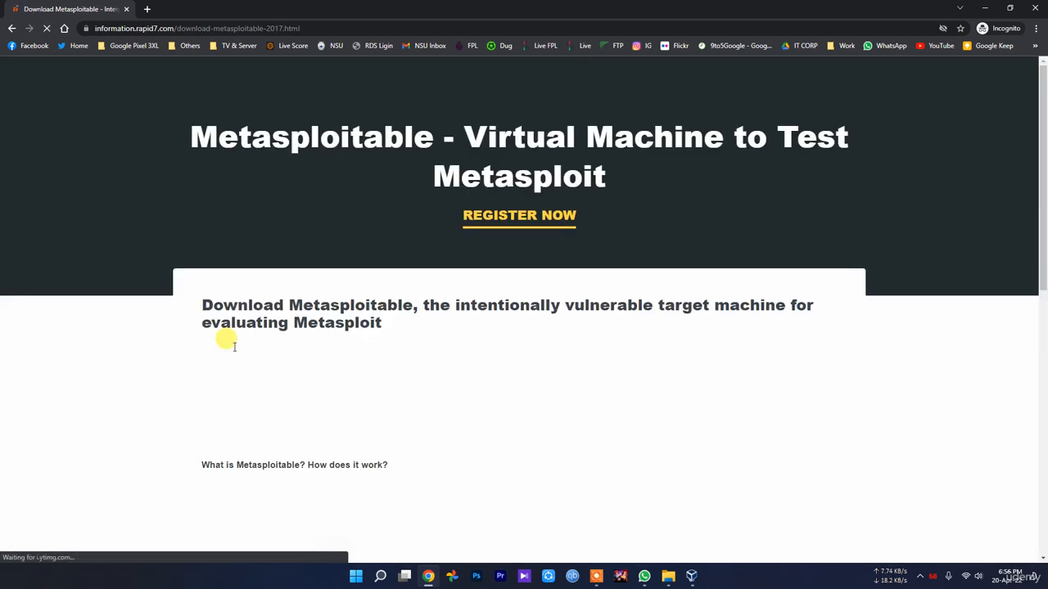
scroll(246, 339, "down", 7)
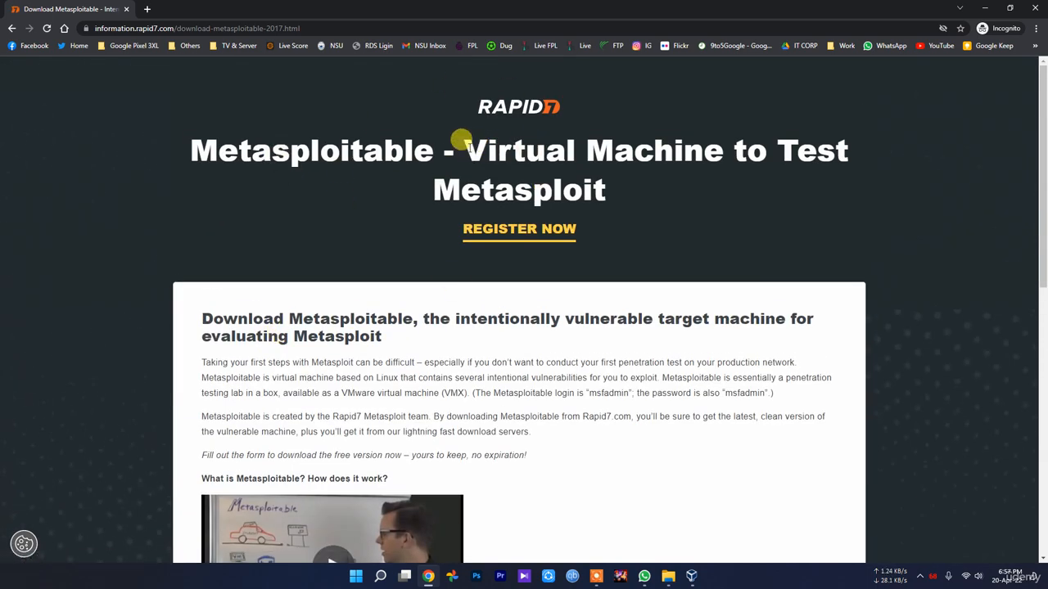
left_click_drag(460, 146, 627, 191)
left_click(751, 452)
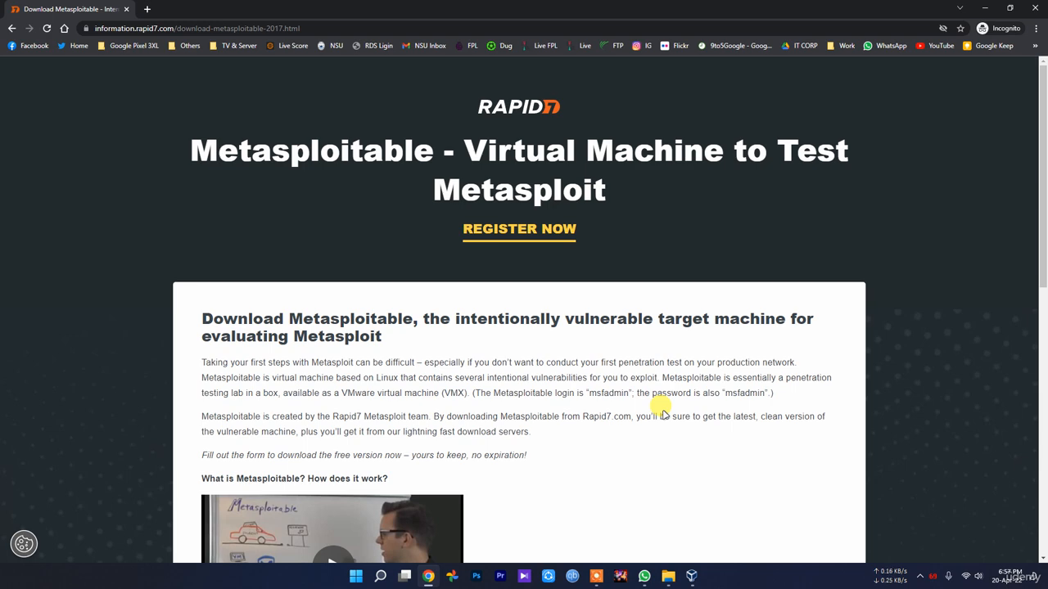
Briefly check the Kali Linux machine in VirtualBox Manager, then return to Chrome.
left_click(690, 575)
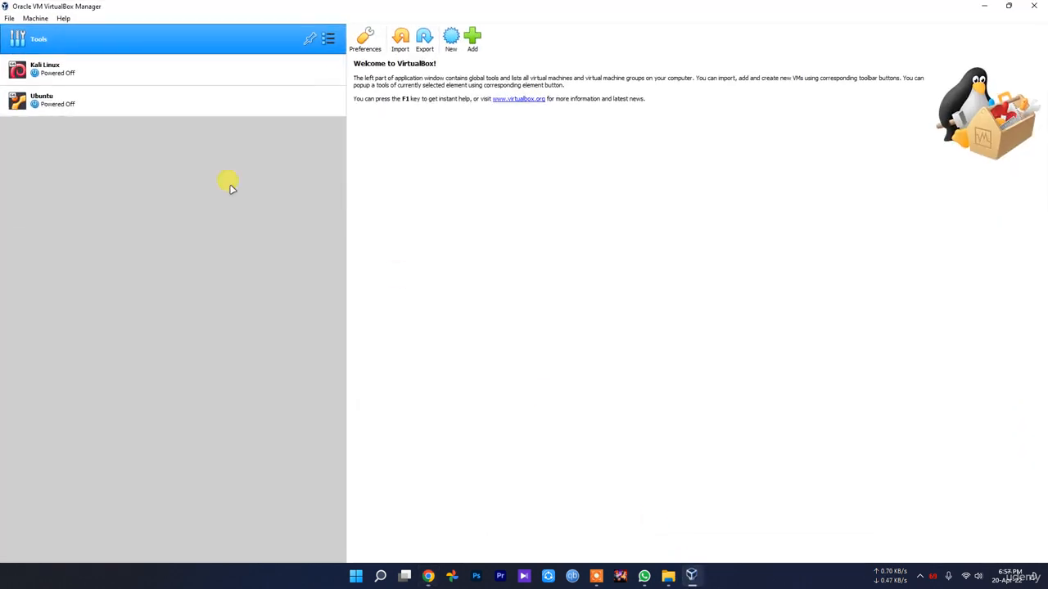
left_click(83, 78)
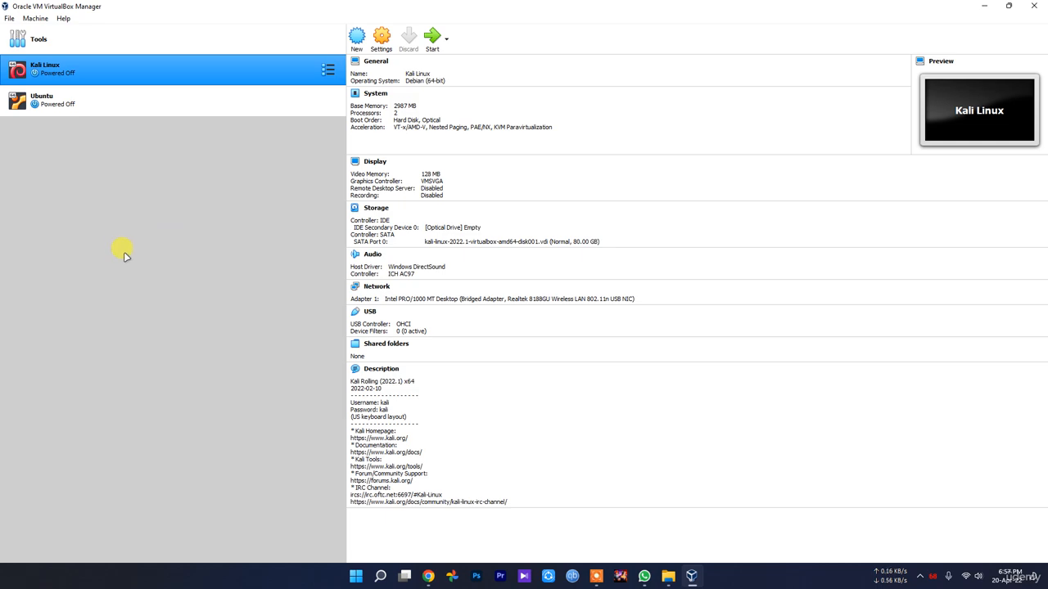
left_click(73, 38)
left_click(428, 576)
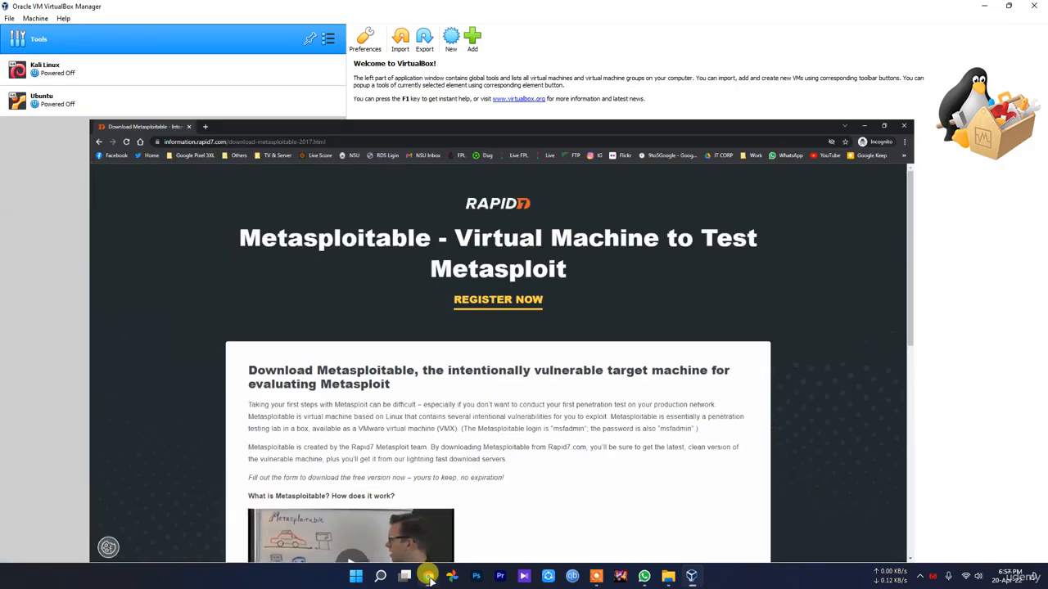
left_click(430, 577)
Restore Chrome and scroll down to the blank Download Now form's First Name field.
left_click(430, 578)
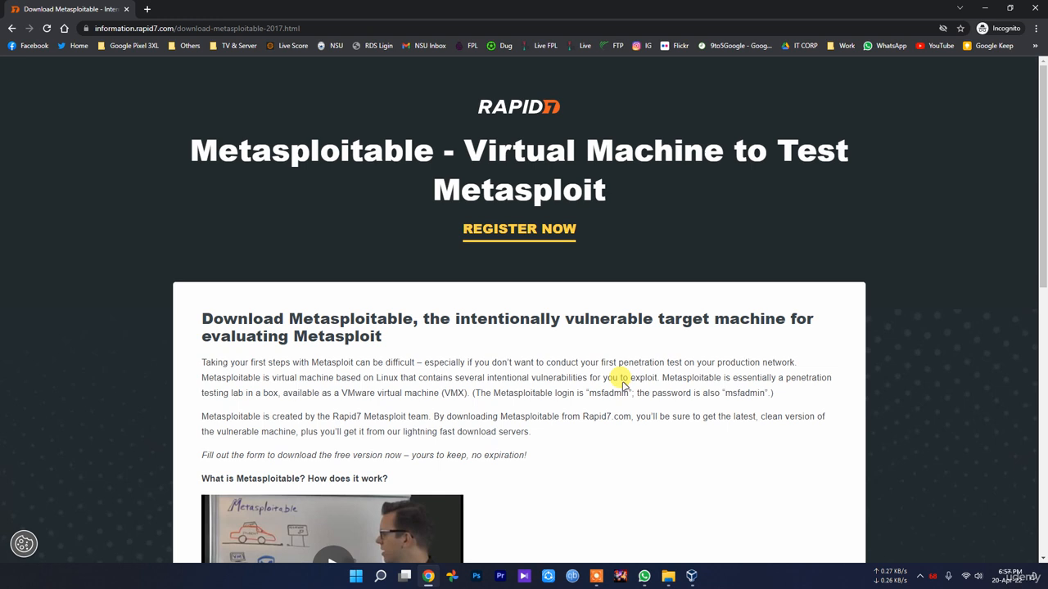
double_click(393, 314)
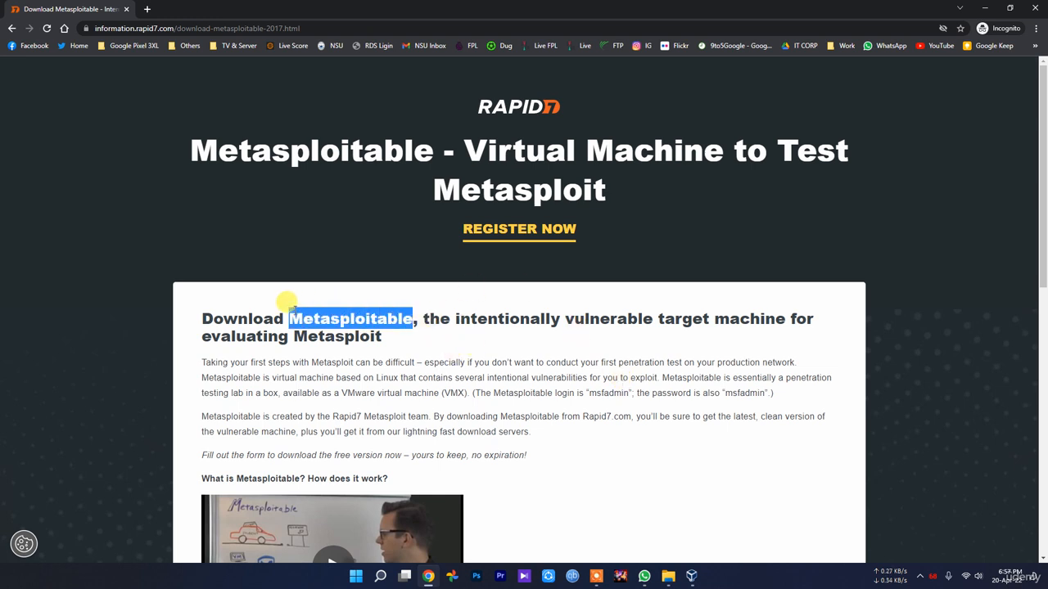
left_click(533, 298)
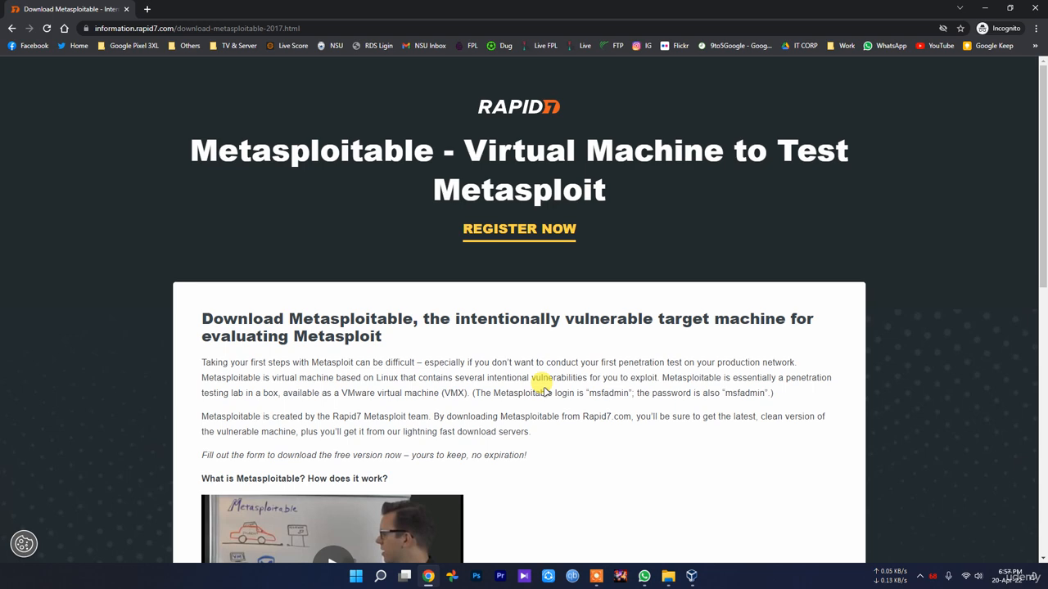
double_click(401, 314)
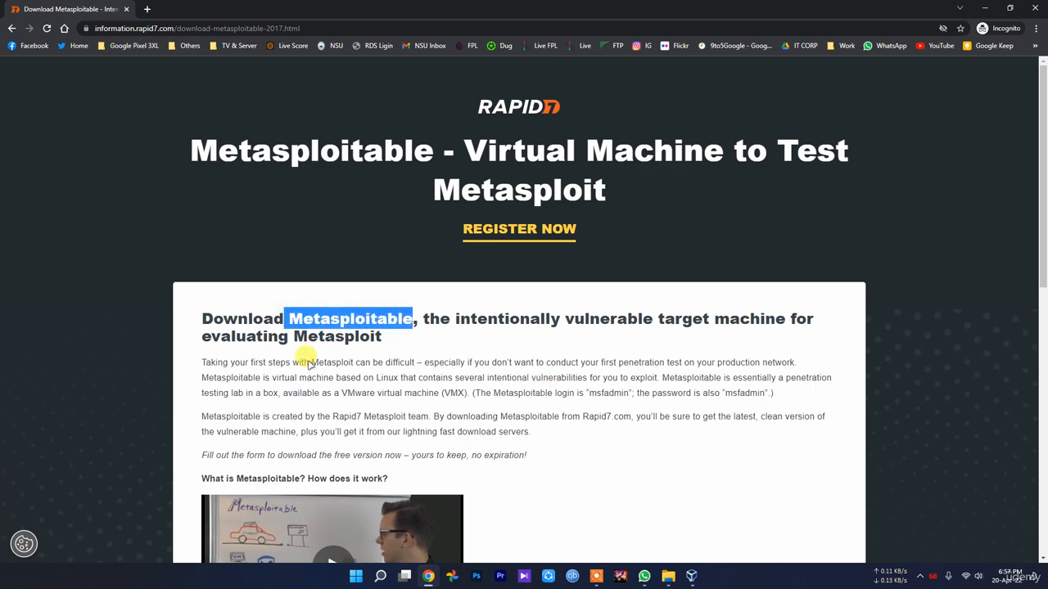
left_click(607, 441)
scroll(587, 444, "down", 7)
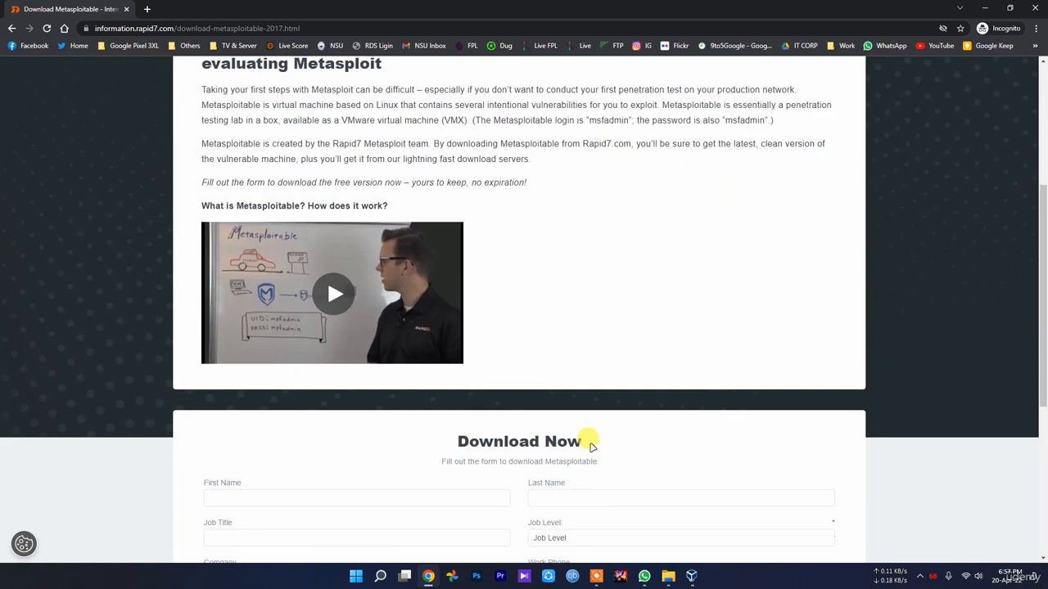
left_click(252, 223)
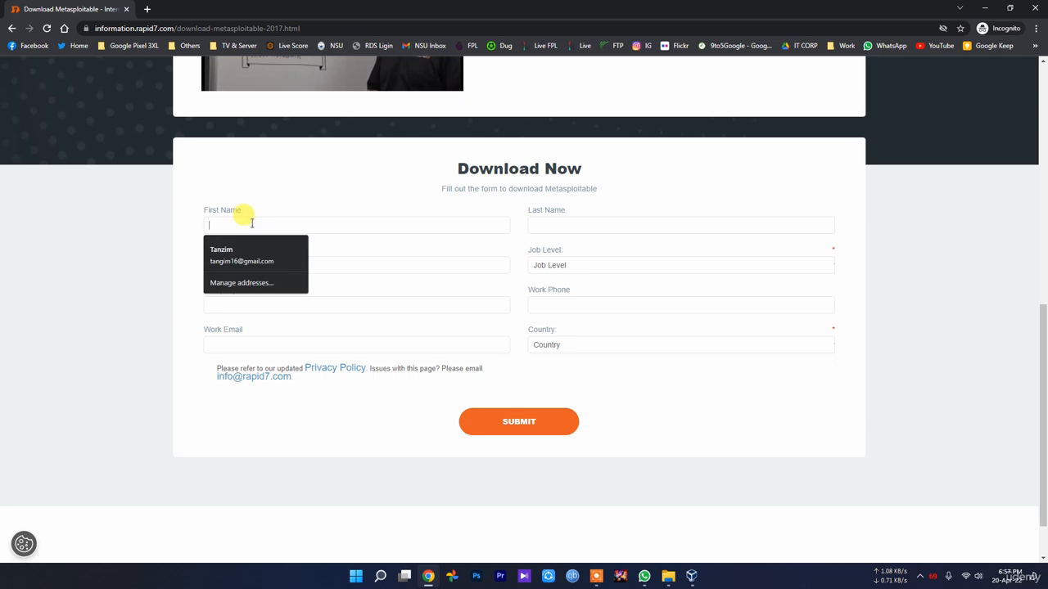
Fill First Name, Last Name and Job Title with placeholder text.
left_click(372, 182)
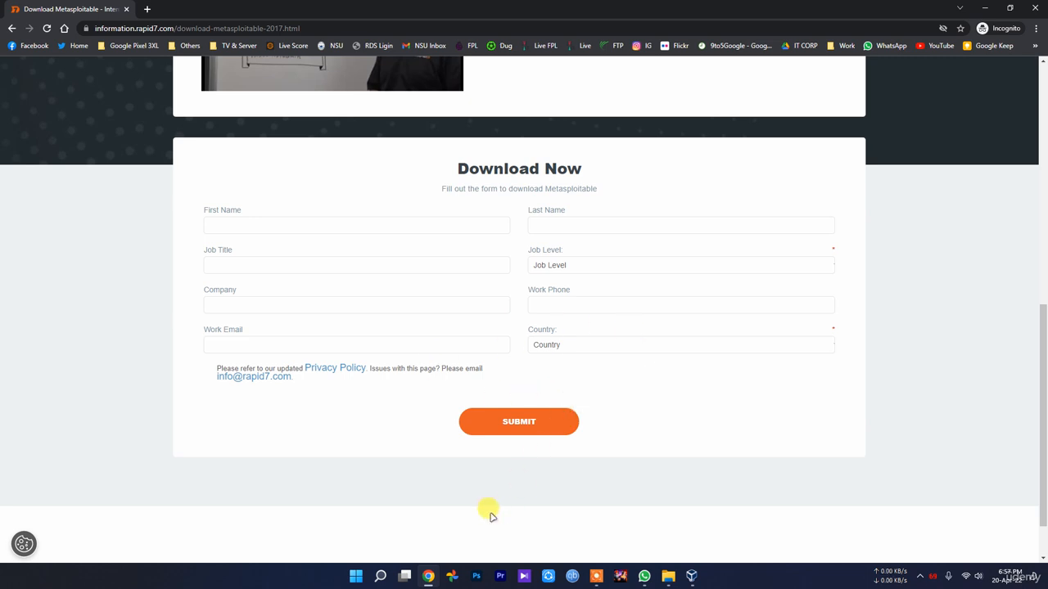
left_click(237, 224)
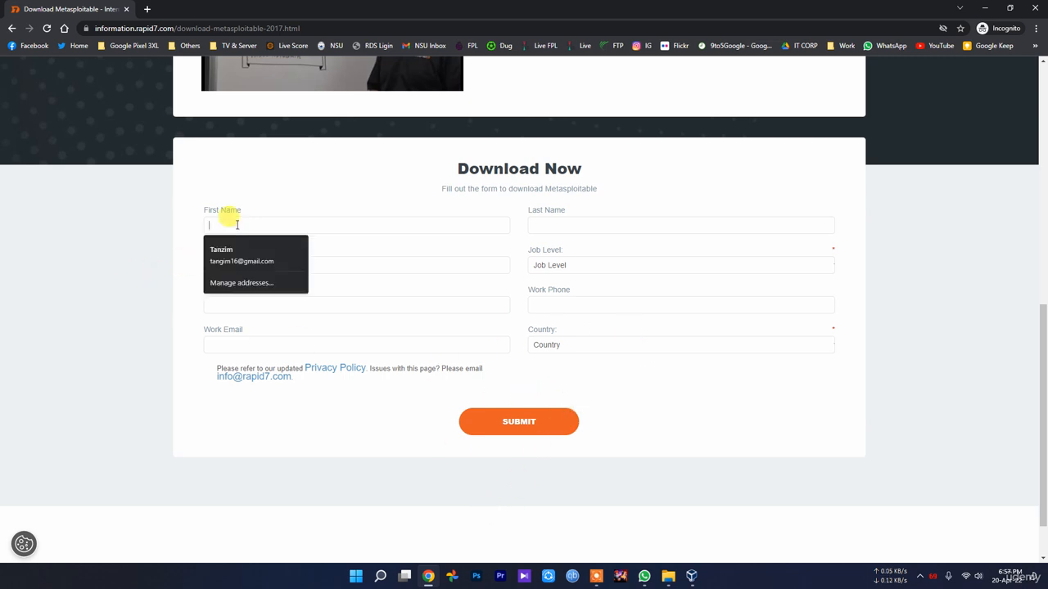
type("refhdfghfgh")
left_click(586, 224)
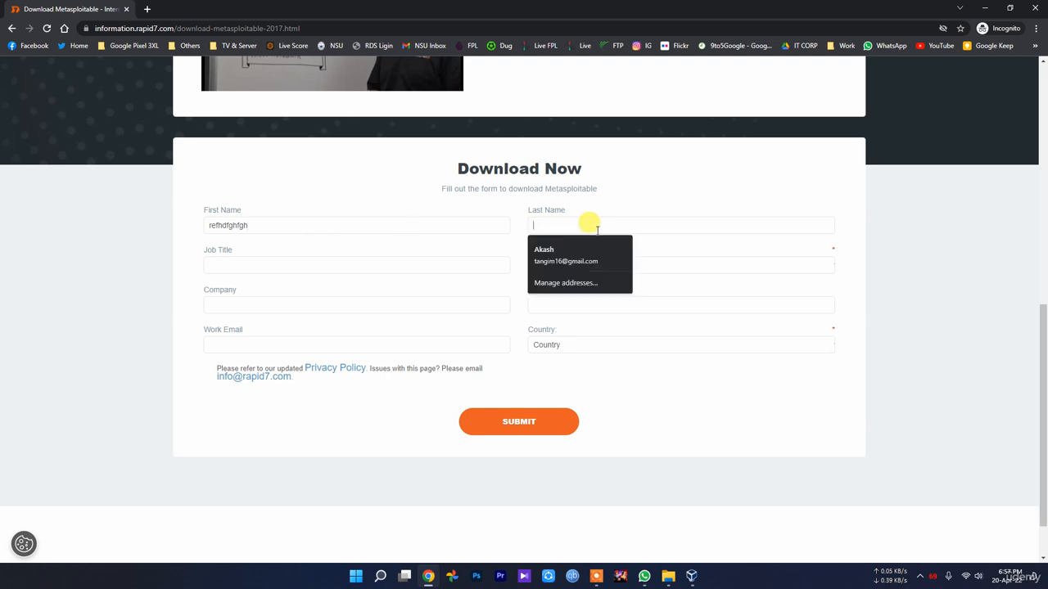
type("fghfghfgh")
left_click(290, 265)
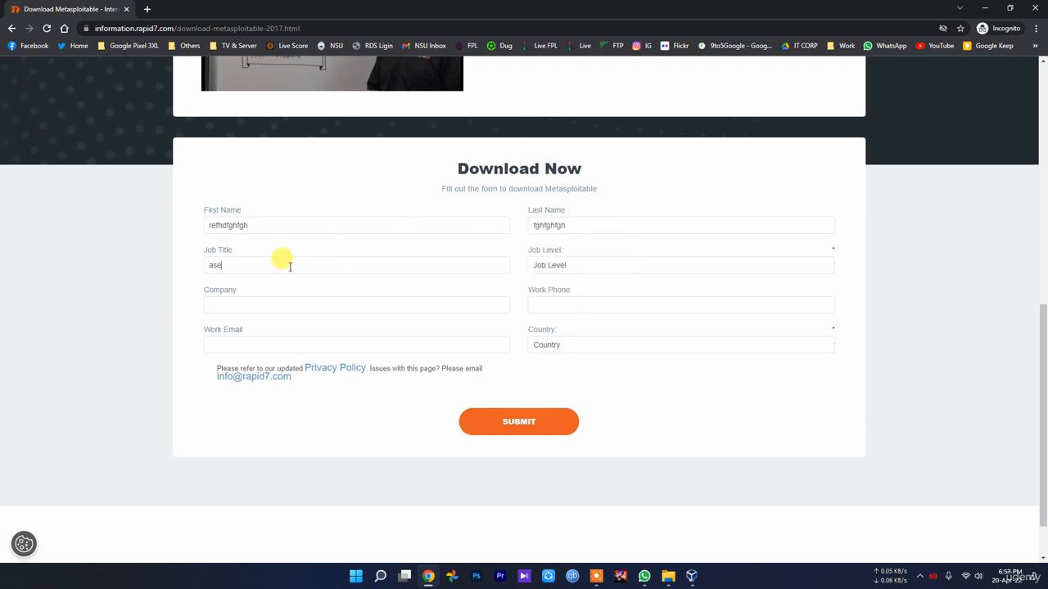
type("aserdtdrg")
Set Job Level to Student and enter placeholder company and work email values.
left_click(588, 265)
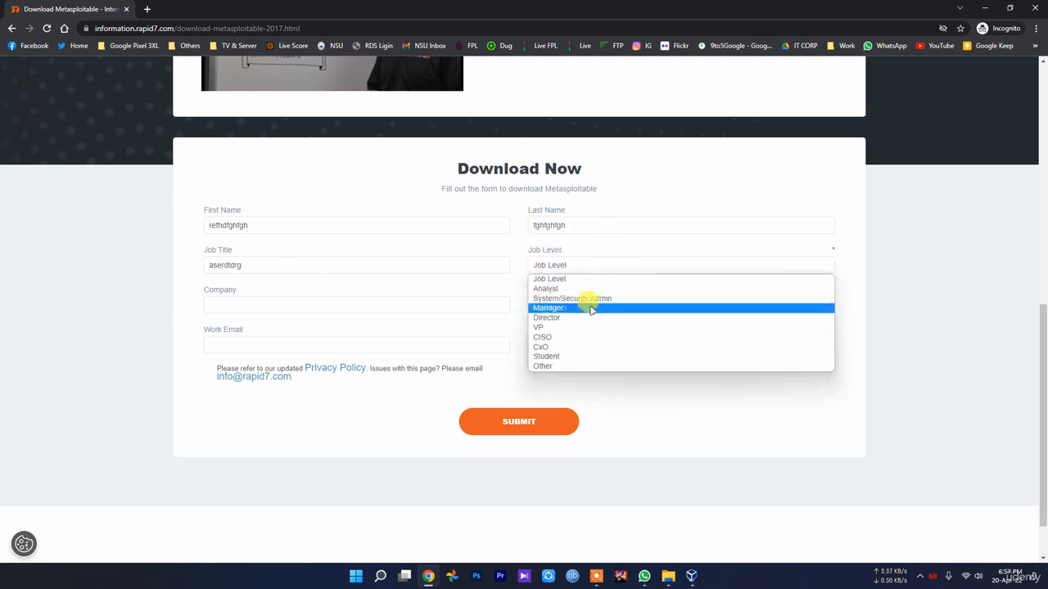
left_click(584, 352)
left_click(259, 305)
type("dfgdfgdfg")
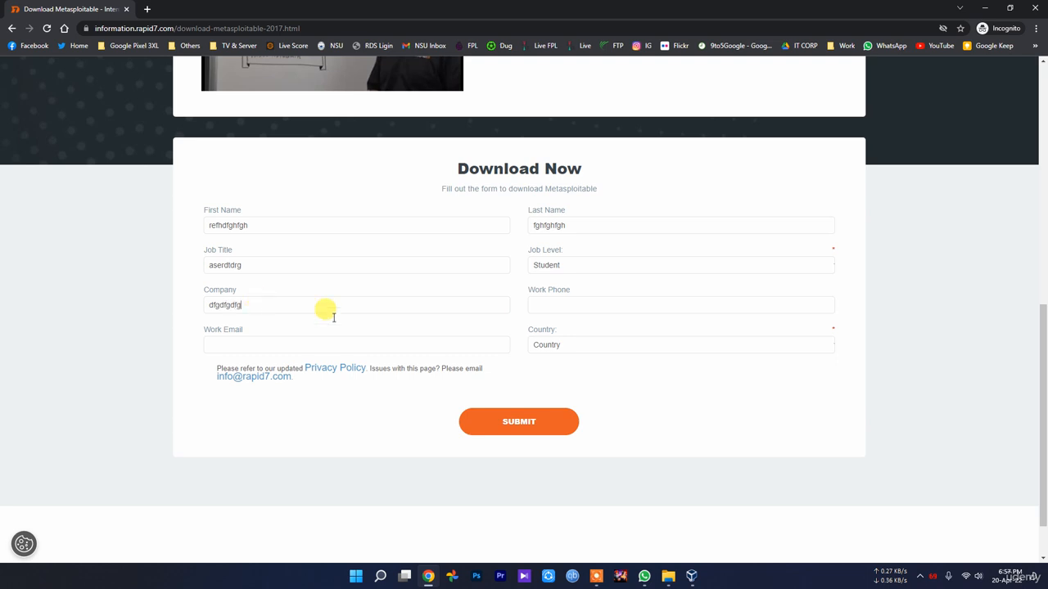
left_click(598, 300)
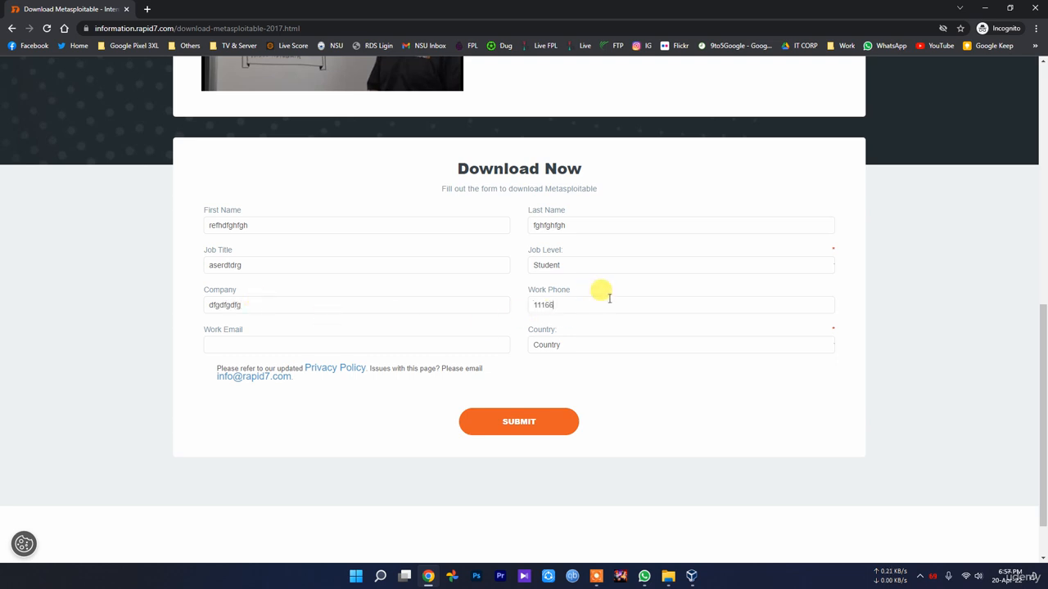
left_click(306, 344)
type("fdgdfgdfg.gmail.com")
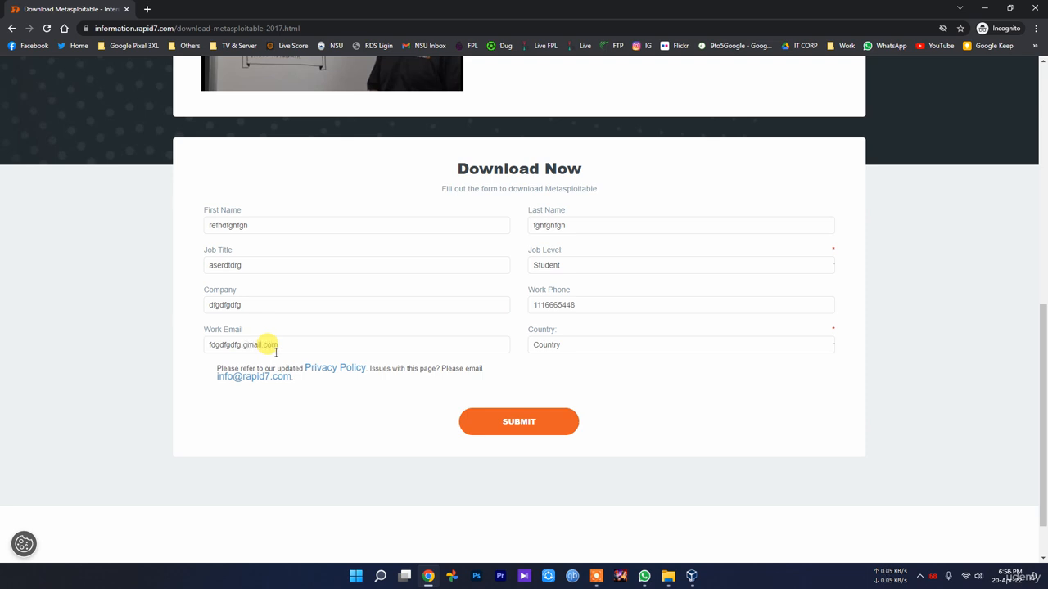
Choose Bangladesh as the country and submit the download form.
left_click(603, 347)
left_click(604, 369)
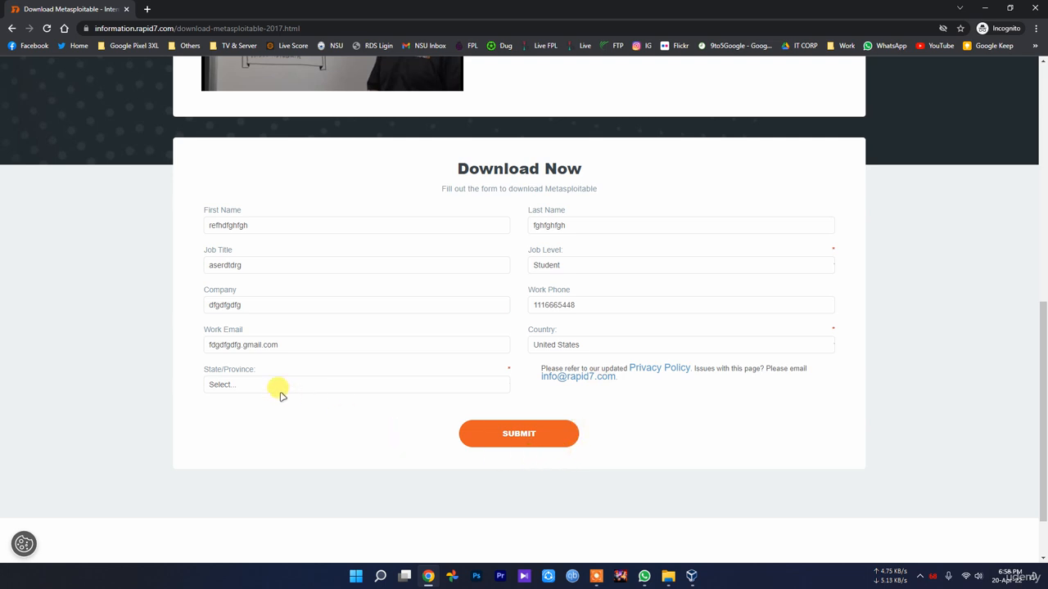
left_click(572, 344)
scroll(597, 491, "down", 2)
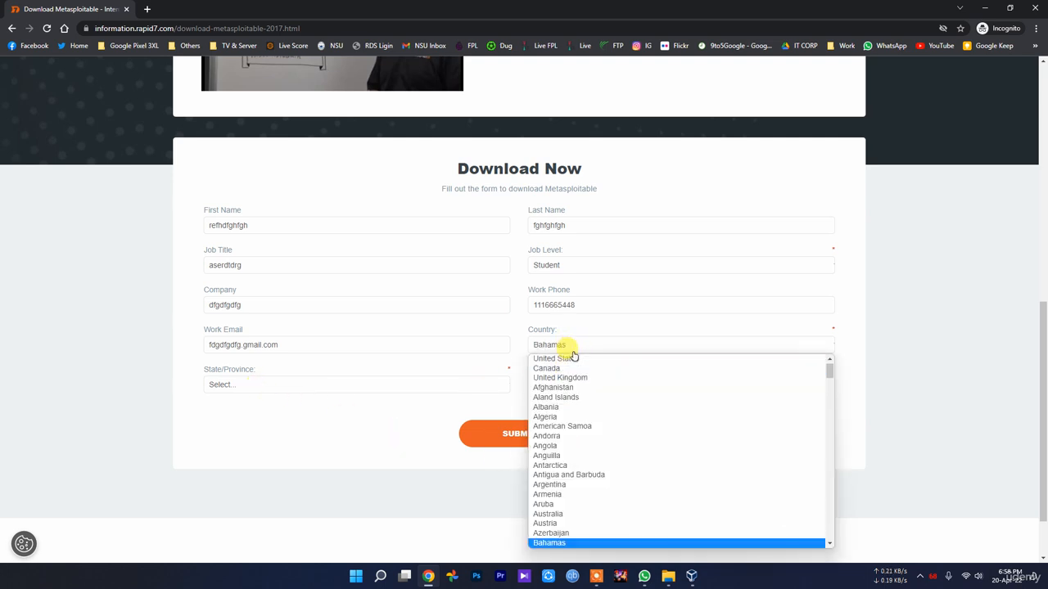
left_click(585, 537)
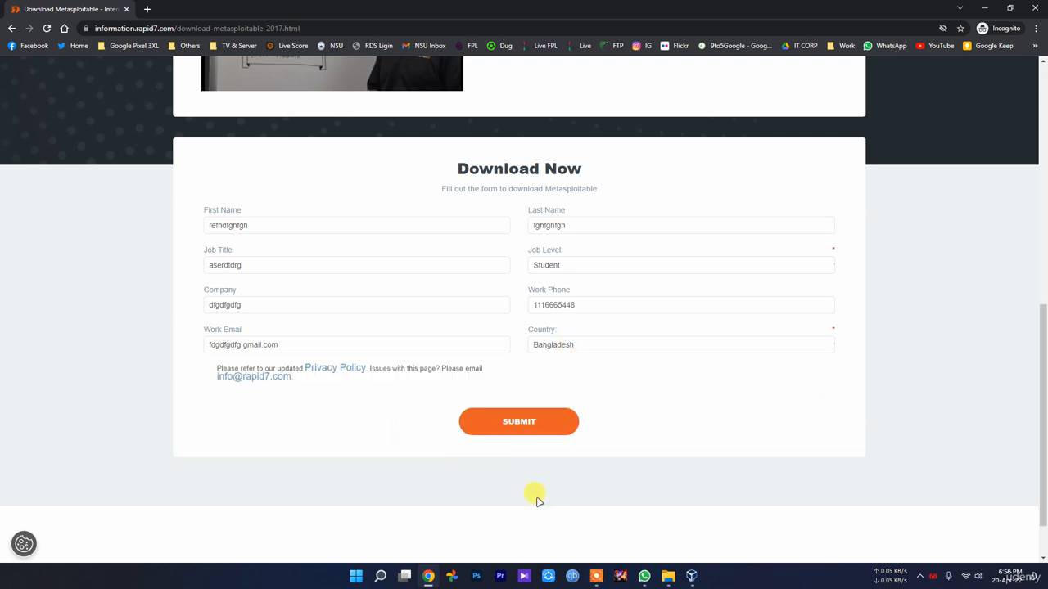
left_click(511, 428)
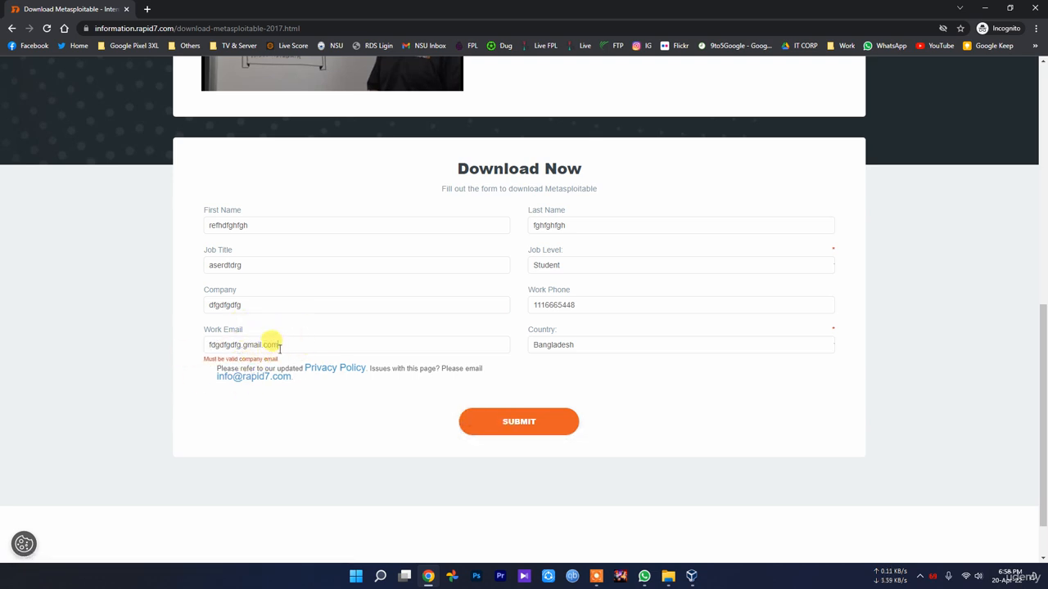
Change the work email to a .edu address and resubmit until Rapid7 accepts the form.
left_click_drag(279, 347, 247, 344)
left_click_drag(293, 344, 251, 344)
left_click(276, 344)
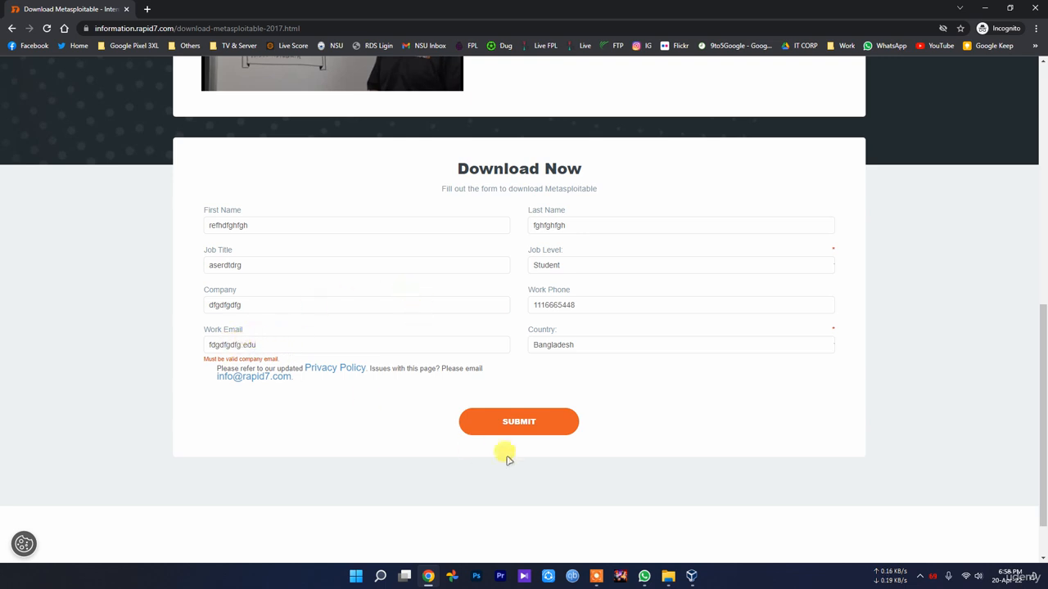
left_click(490, 420)
left_click(293, 345)
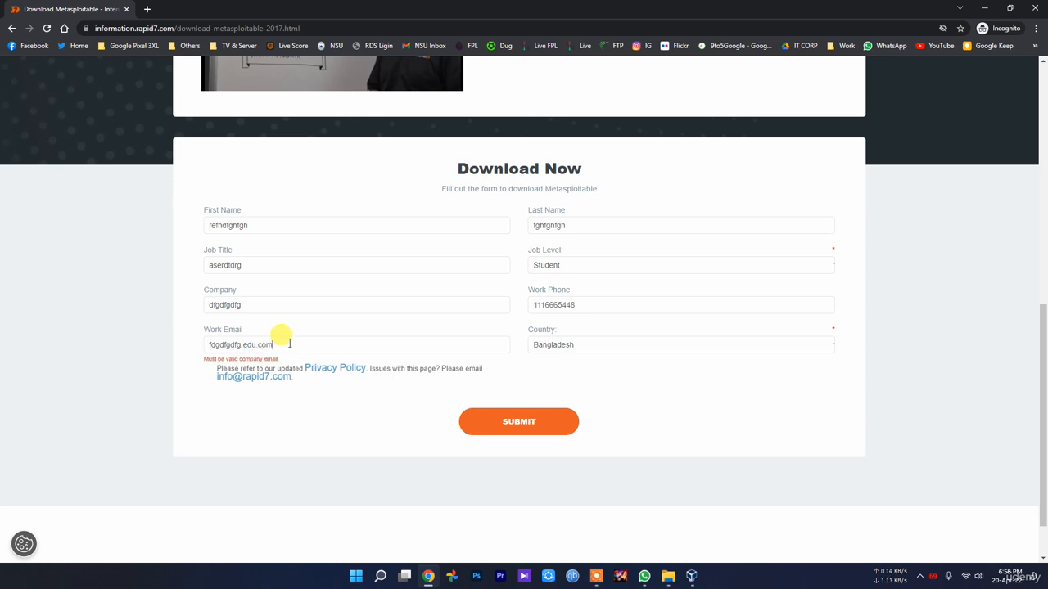
left_click(510, 421)
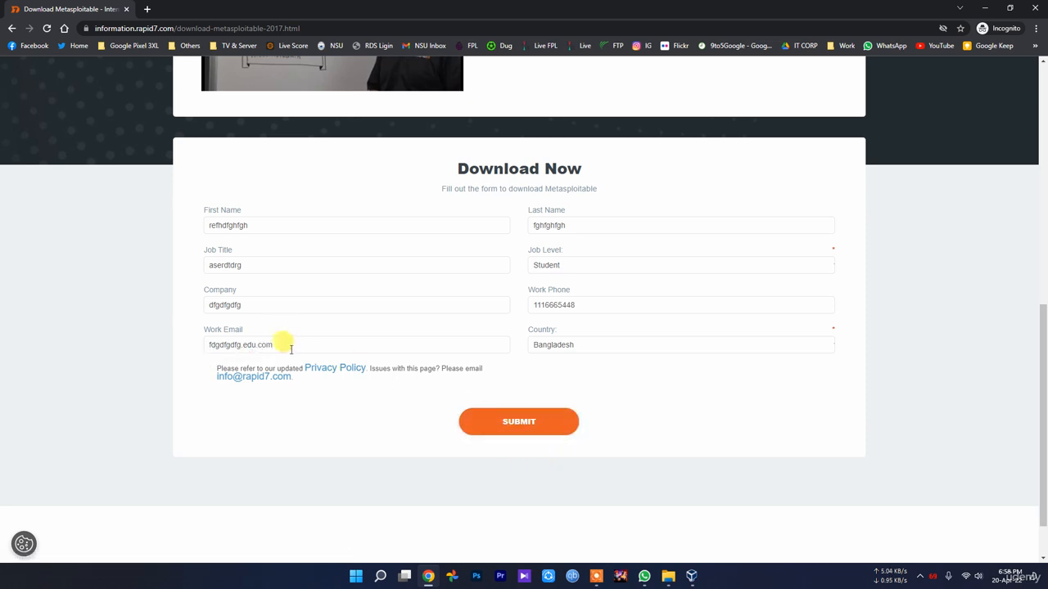
left_click_drag(290, 348, 154, 347)
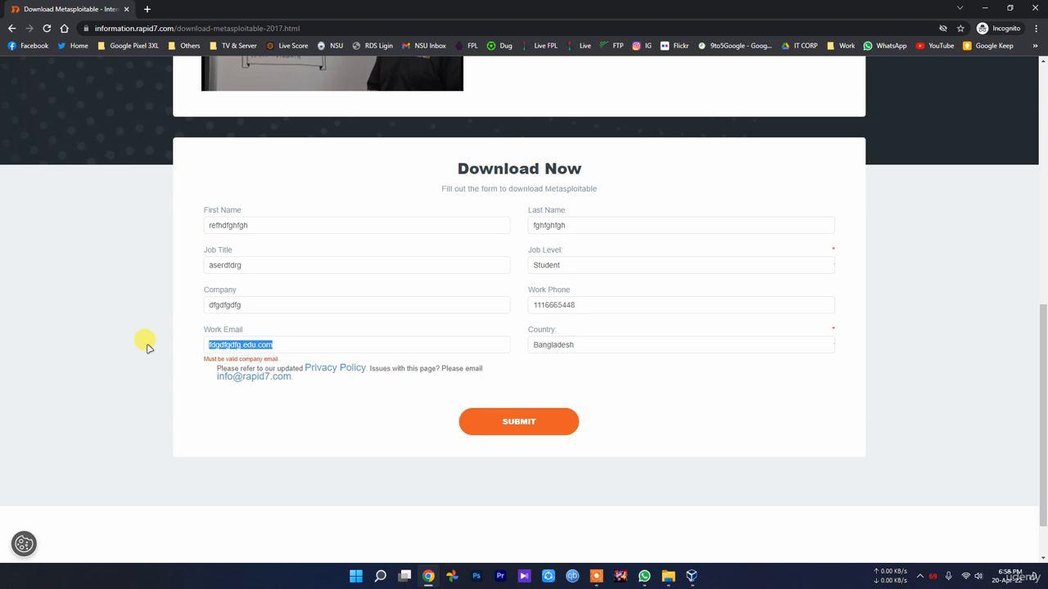
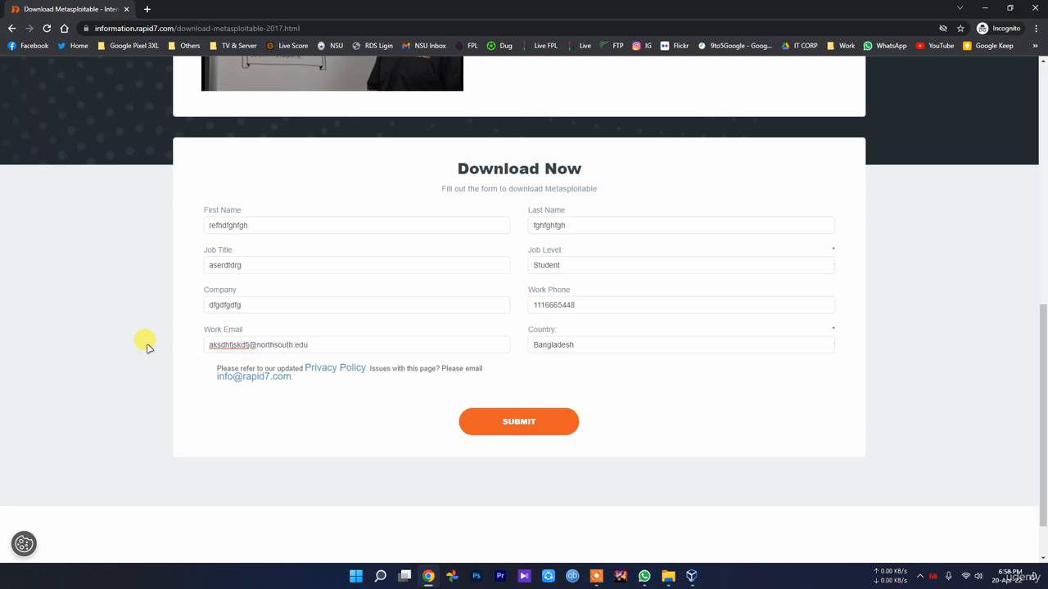
left_click(491, 421)
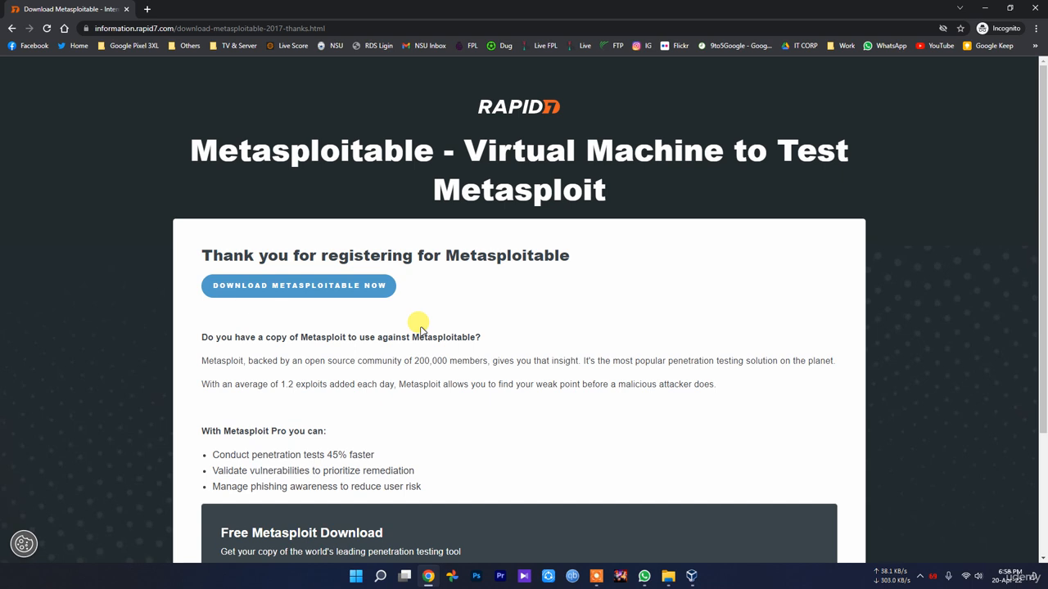
Save the metasploitable-linux-2.0.0 zip to the Project folder, keeping it despite the security warning.
left_click(323, 286)
right_click(324, 290)
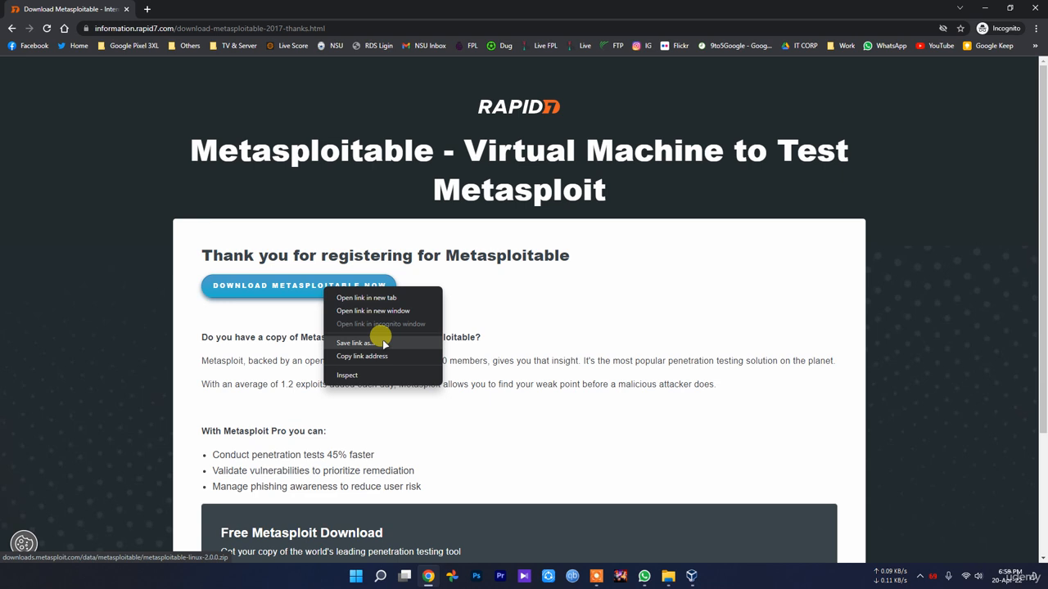
left_click(383, 344)
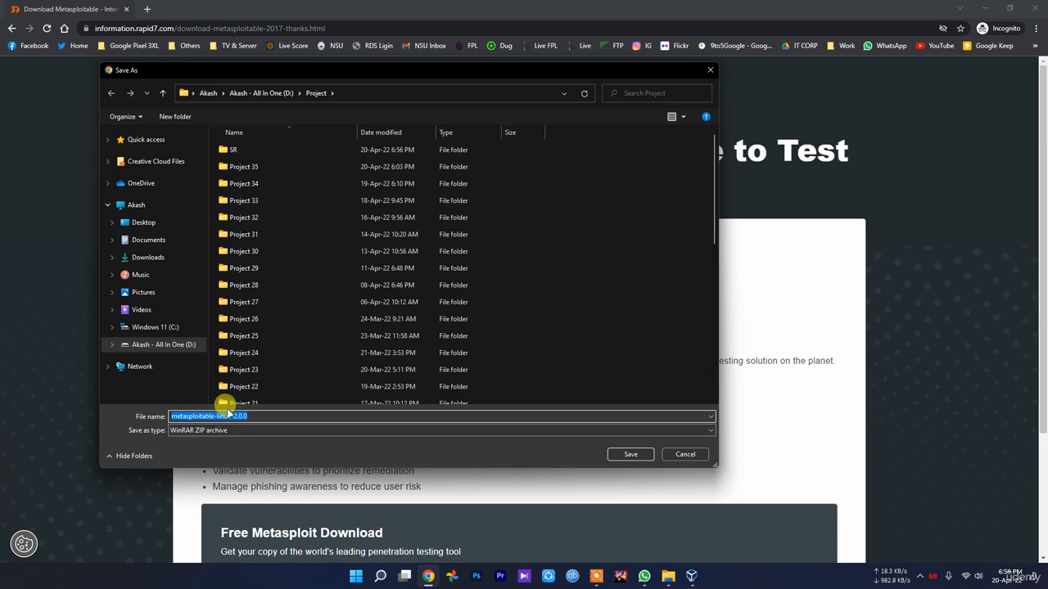
left_click(630, 453)
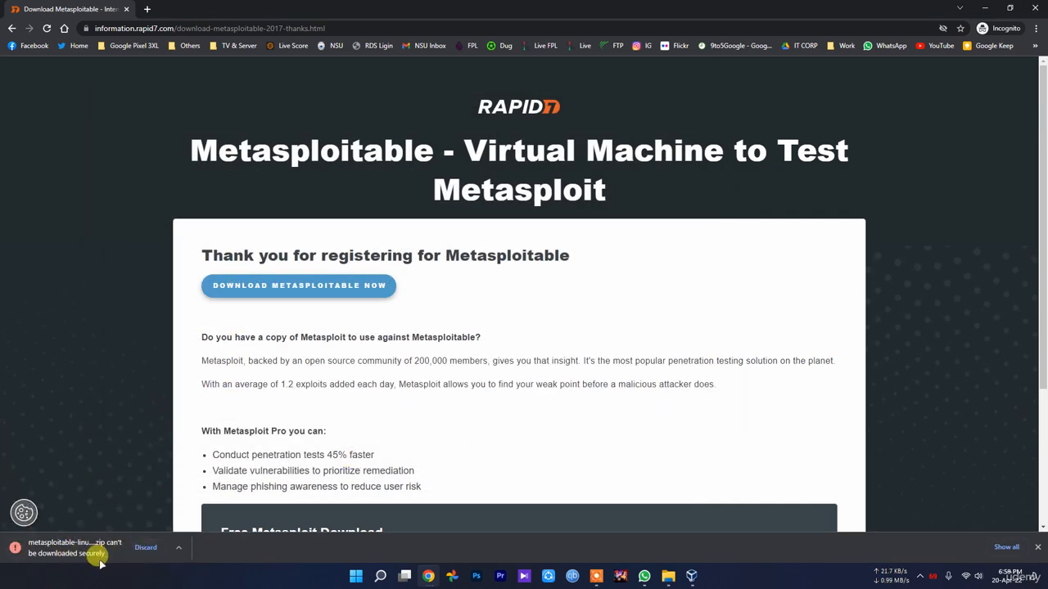
left_click(180, 547)
left_click(200, 509)
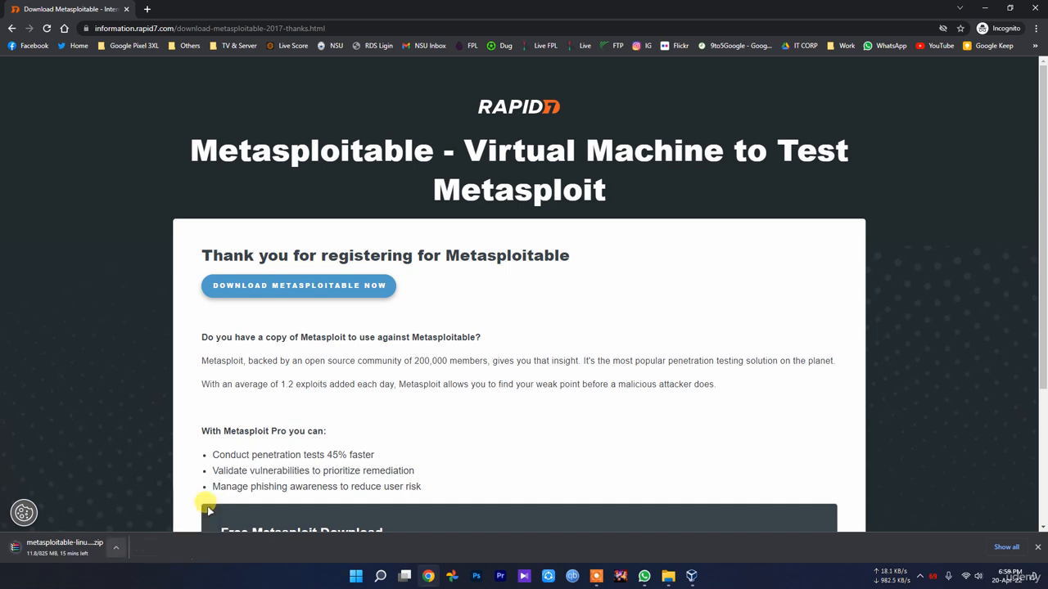
Cancel the running Metasploitable download and bring up File Explorer.
left_click(117, 547)
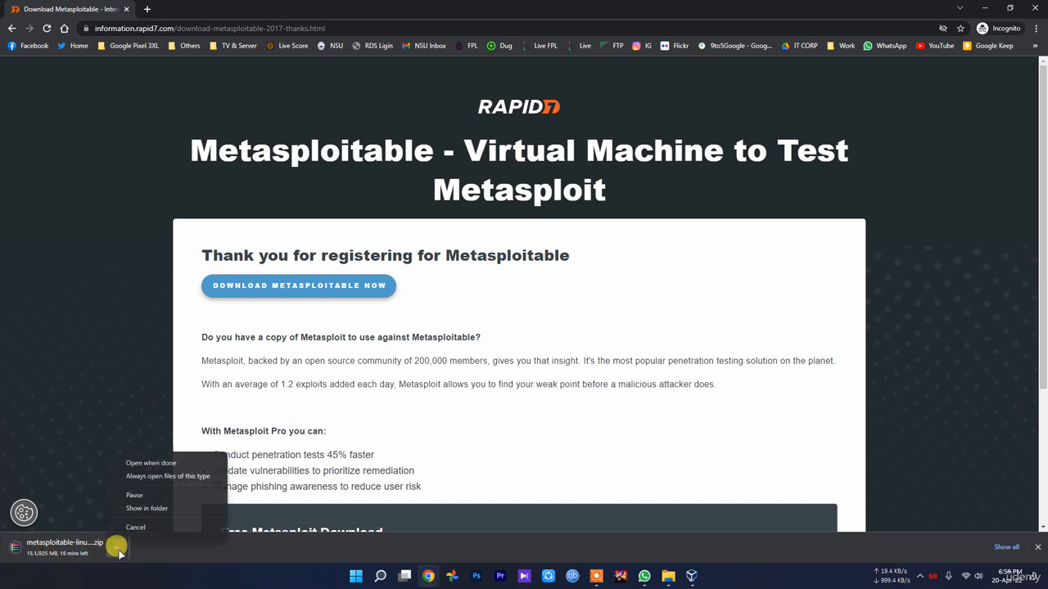
left_click(153, 524)
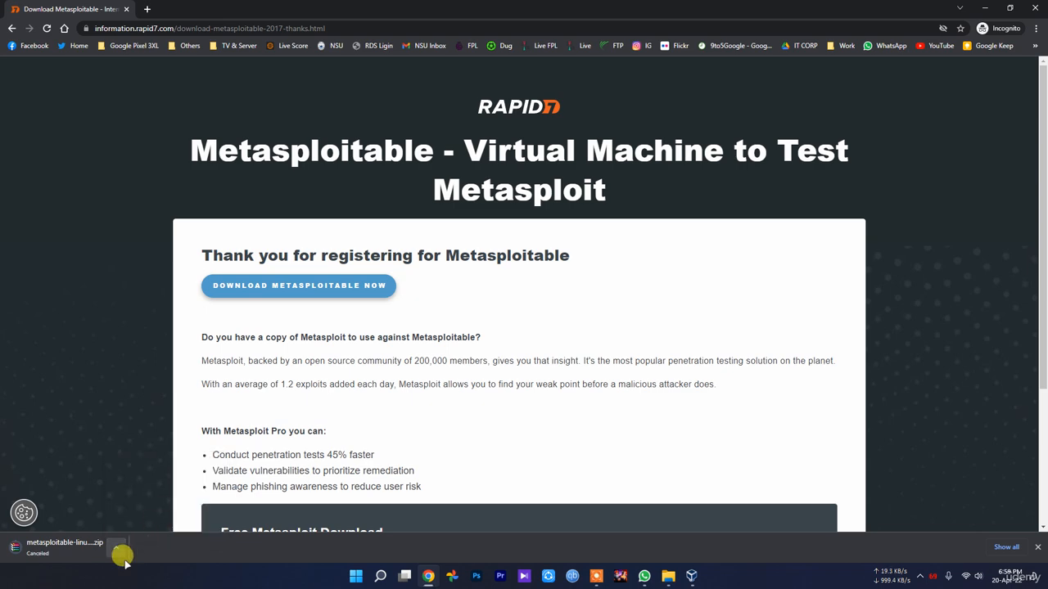
left_click(668, 575)
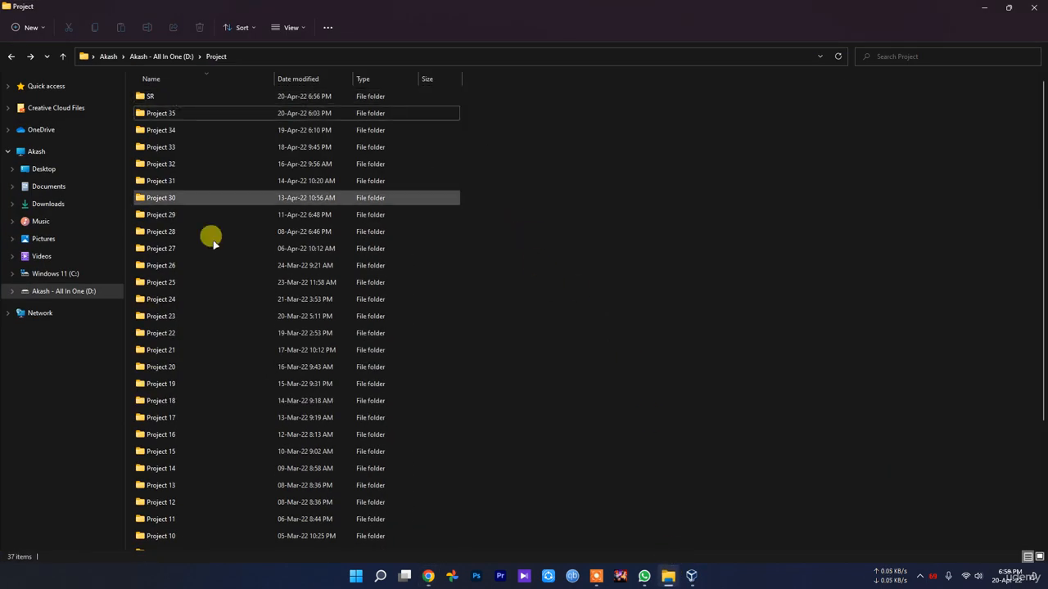
Open New folder in Project and inspect the metasploitable-linux-2.0.0 archive's actions without extracting.
scroll(200, 491, "down", 3)
double_click(195, 544)
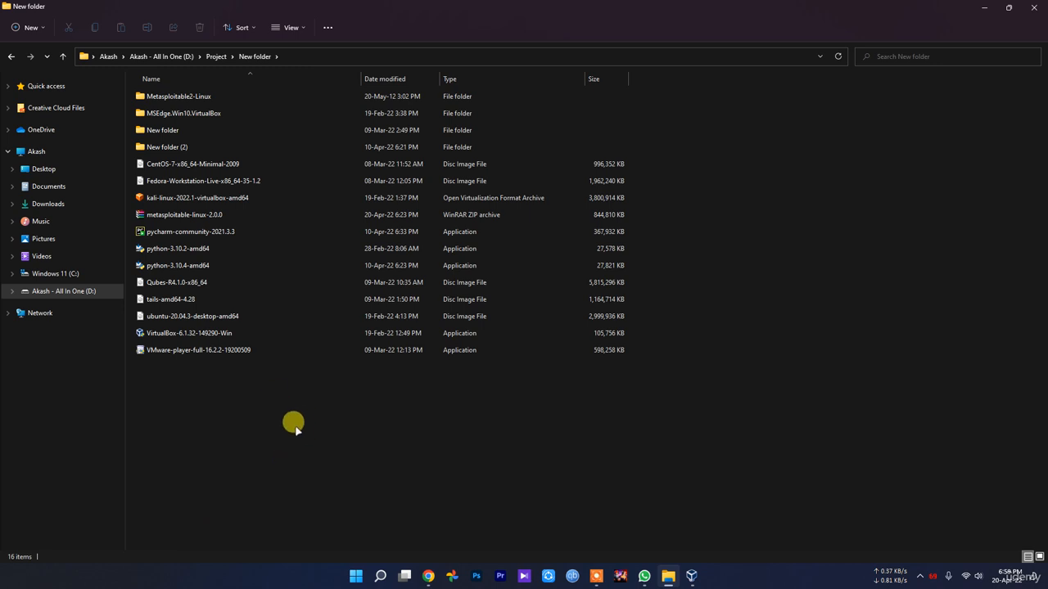
left_click(227, 217)
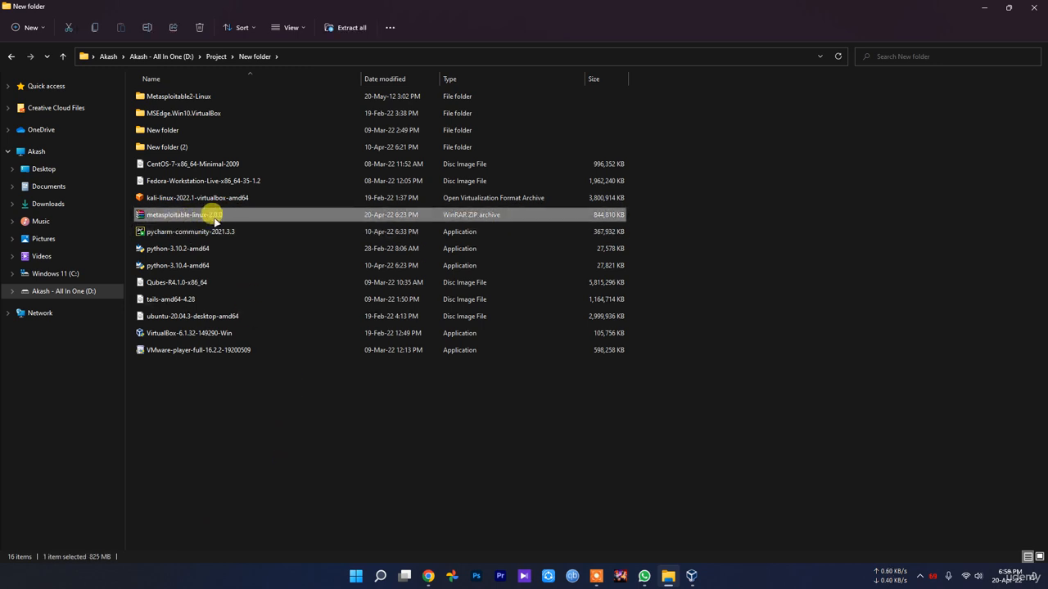
left_click(811, 241)
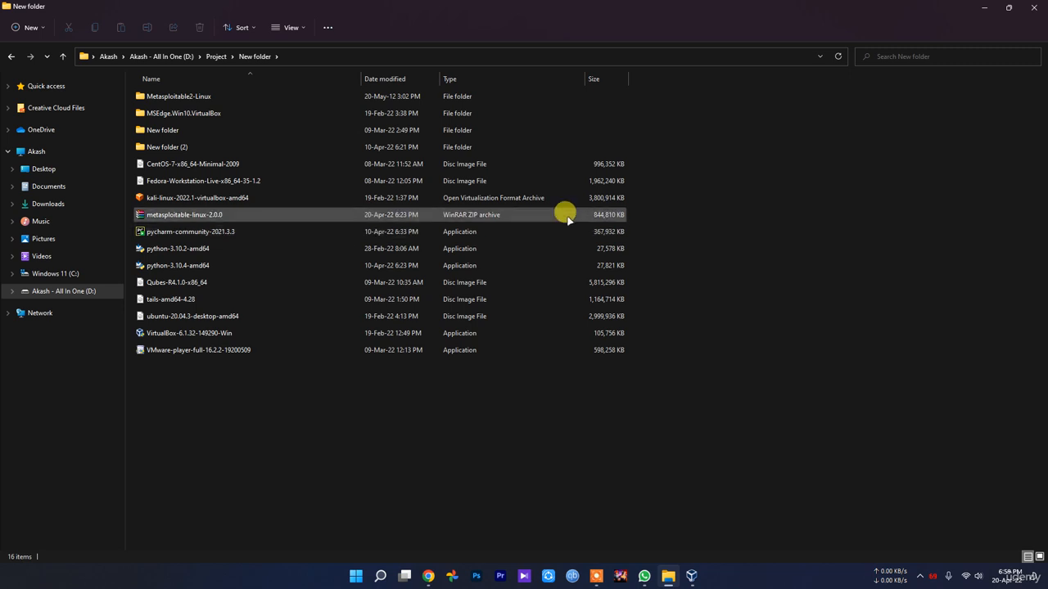
right_click(180, 216)
left_click(267, 359)
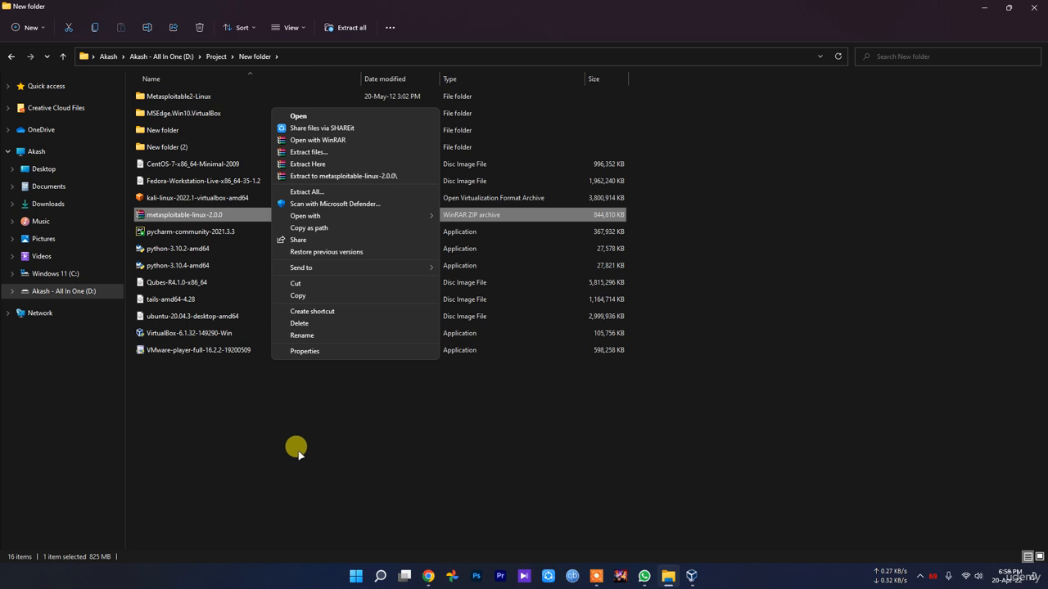
left_click(239, 409)
right_click(174, 221)
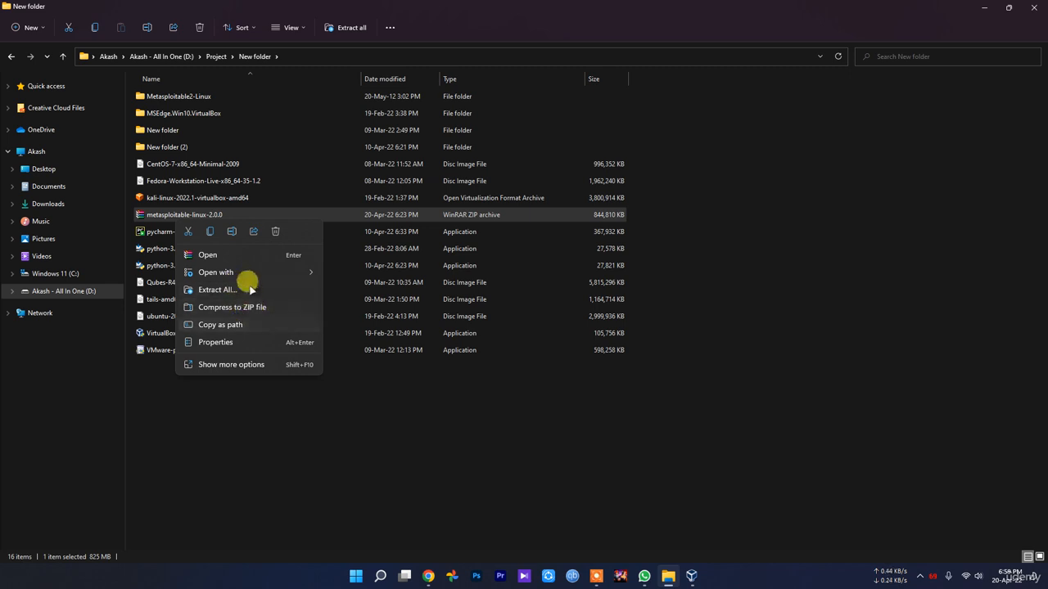
left_click(296, 434)
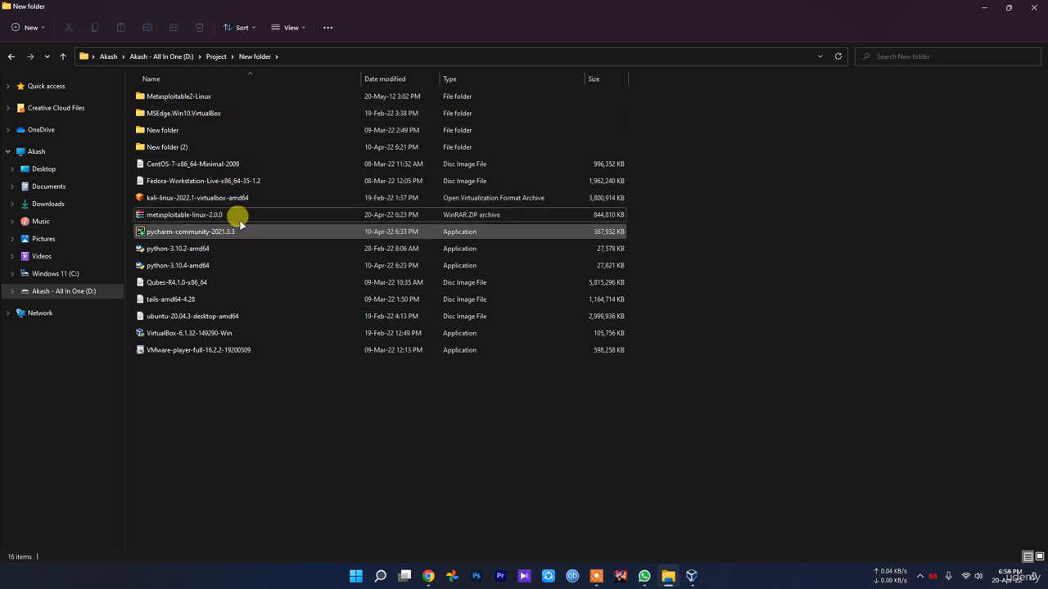
Open Metasploitable2-Linux, select the Metasploitable disk file, then switch to VirtualBox Manager.
double_click(176, 96)
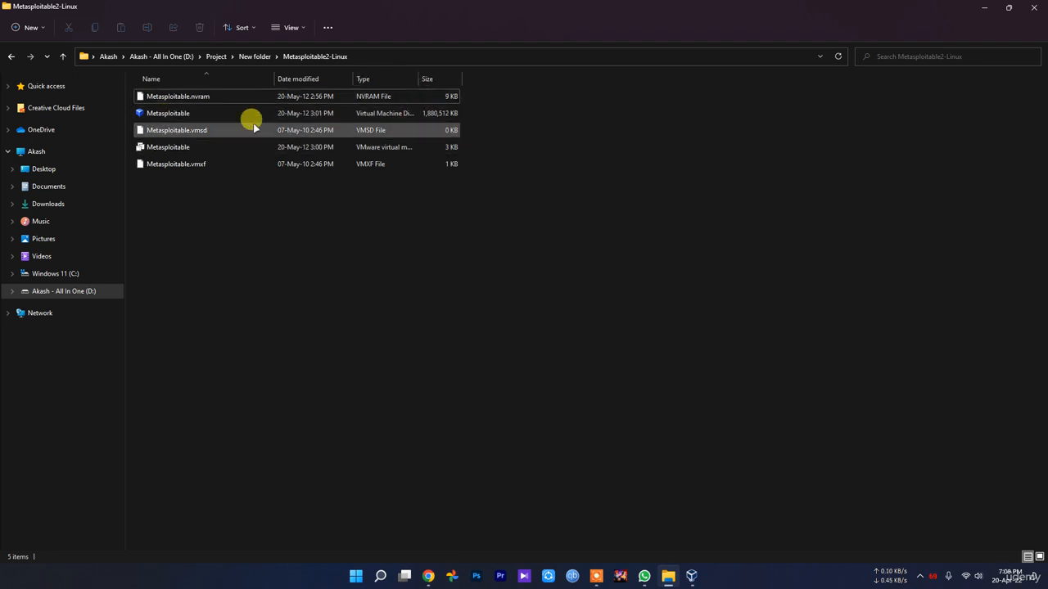
left_click(172, 113)
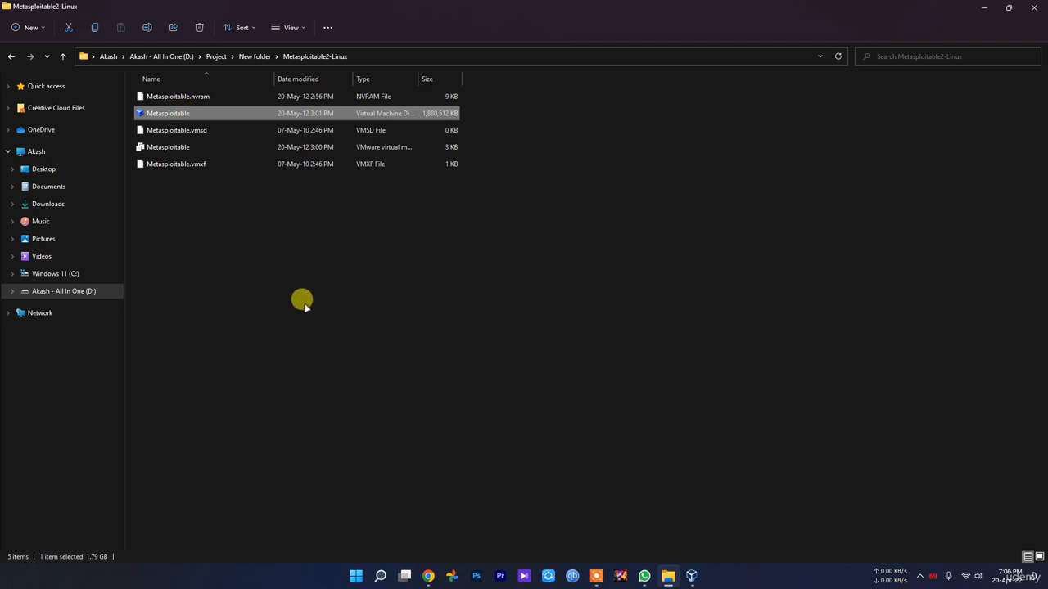
left_click(303, 303)
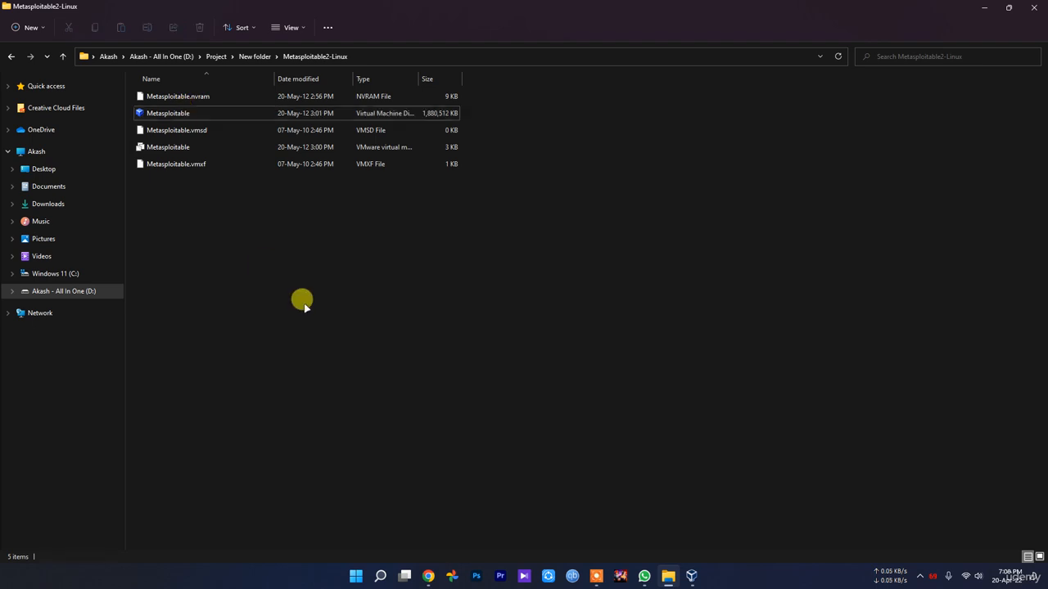
left_click(692, 578)
Start a new virtual machine named Metasploitable in VirtualBox.
left_click(692, 577)
left_click(693, 577)
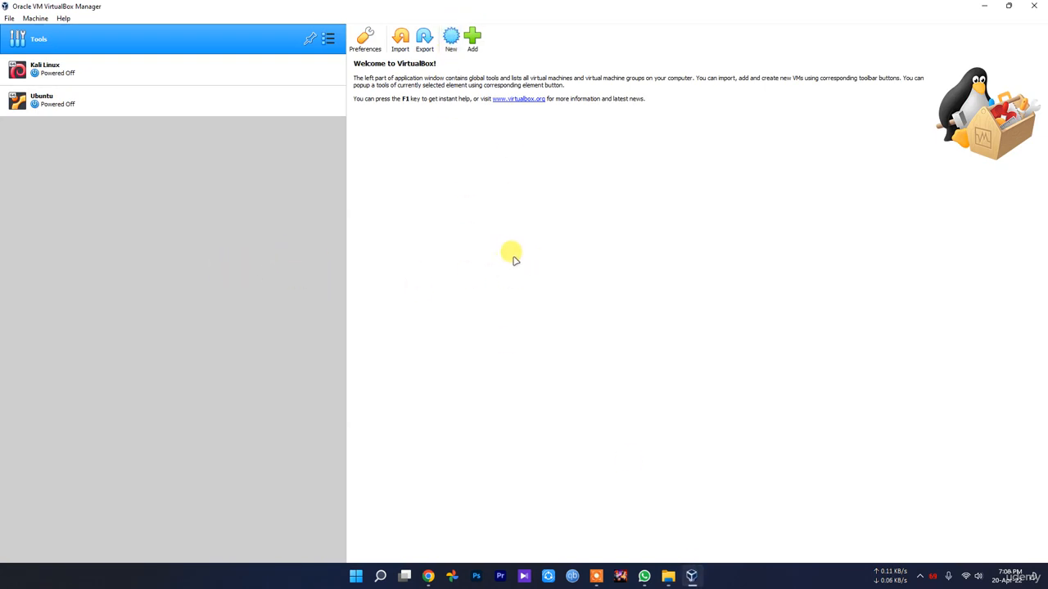
left_click(451, 37)
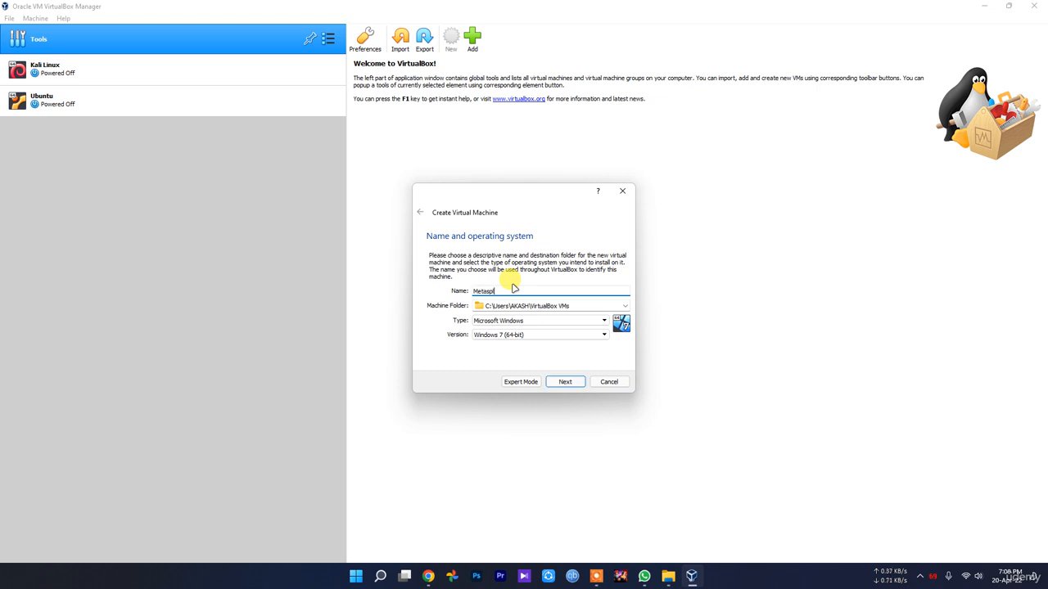
type("Metasploitable")
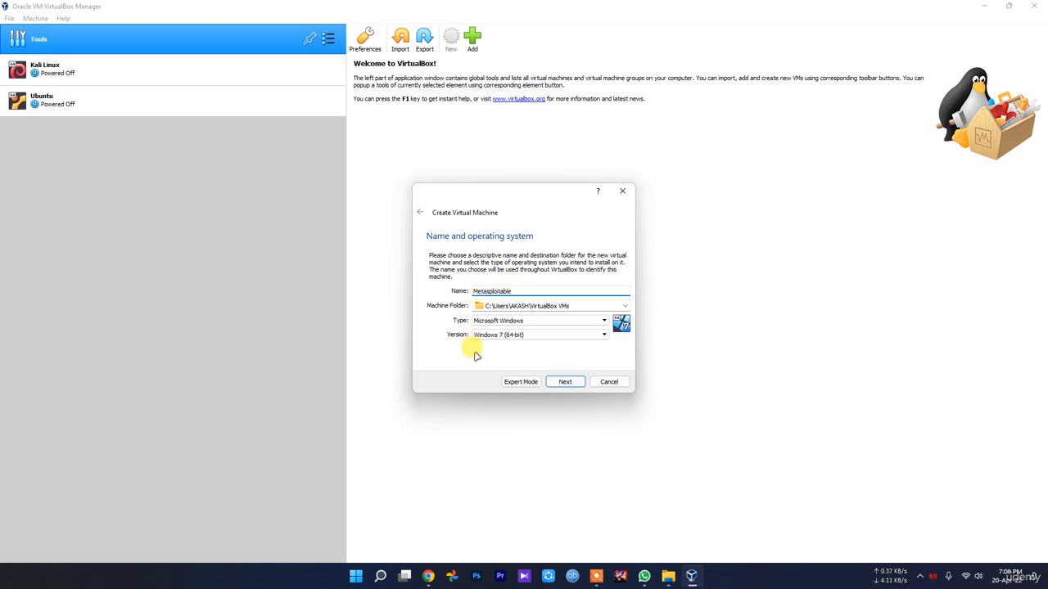
Set the machine type to Linux and version to Ubuntu (64-bit).
left_click(518, 321)
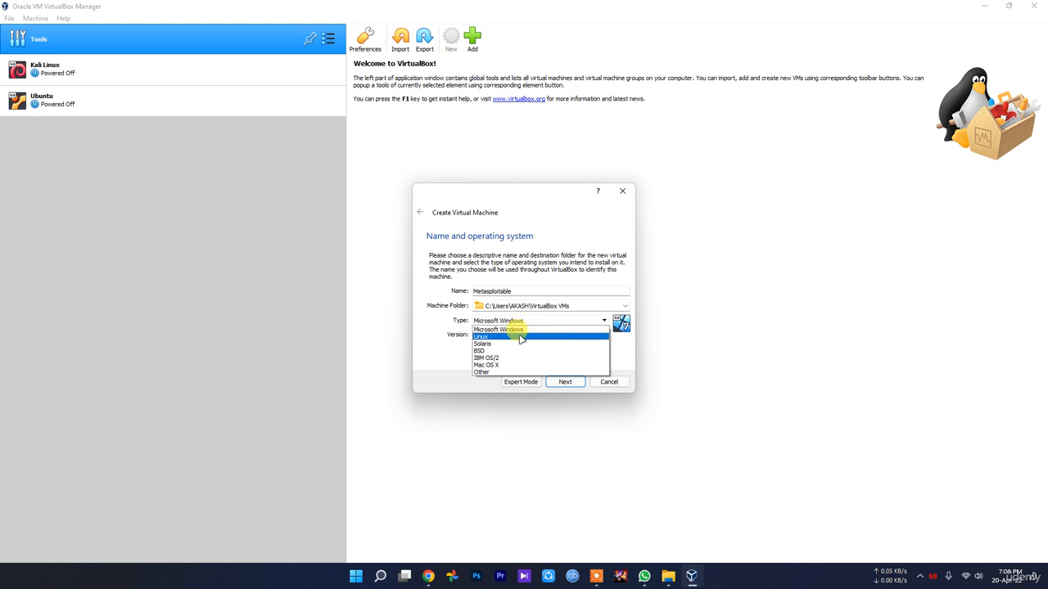
left_click(521, 336)
left_click(504, 335)
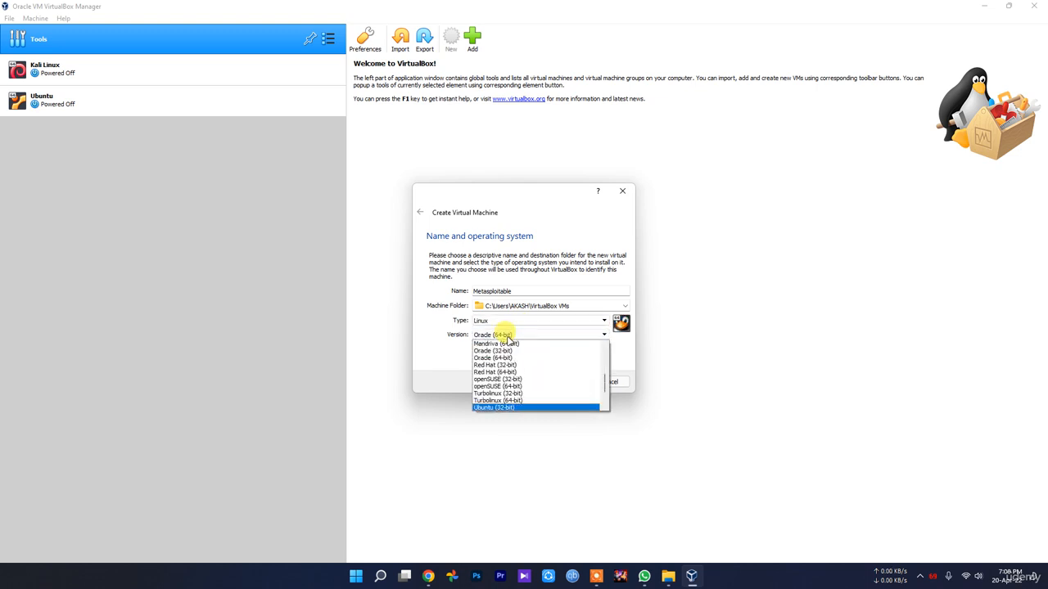
scroll(507, 347, "down", 3)
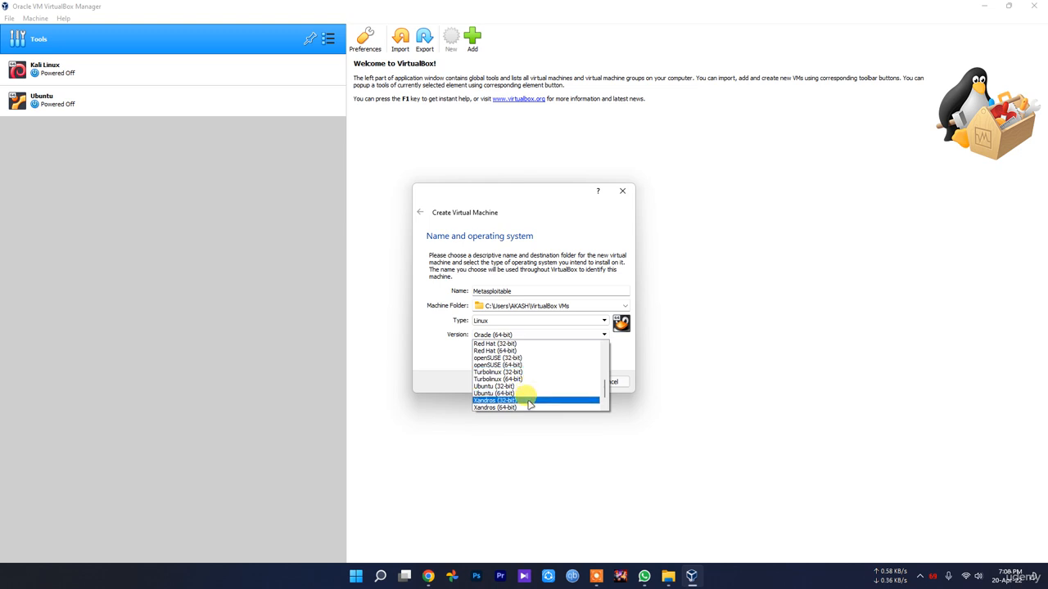
left_click(527, 393)
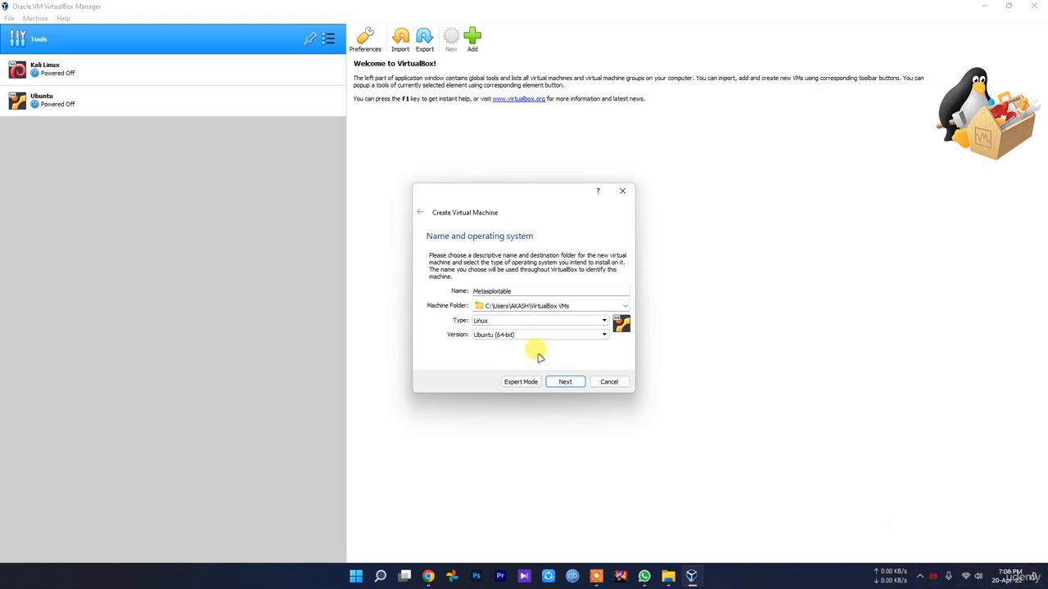
left_click(519, 336)
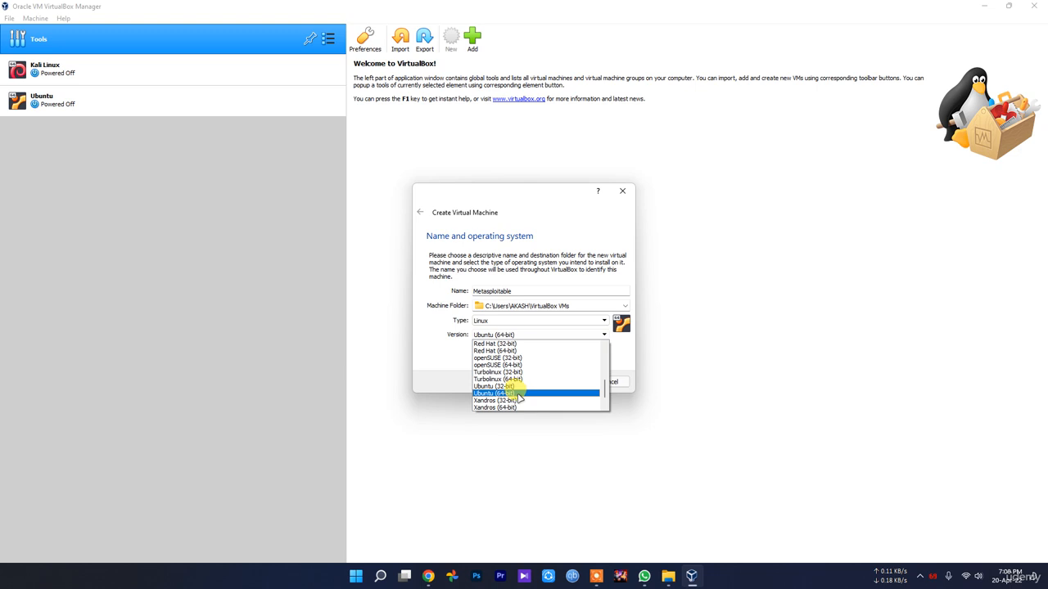
left_click(438, 365)
left_click(483, 320)
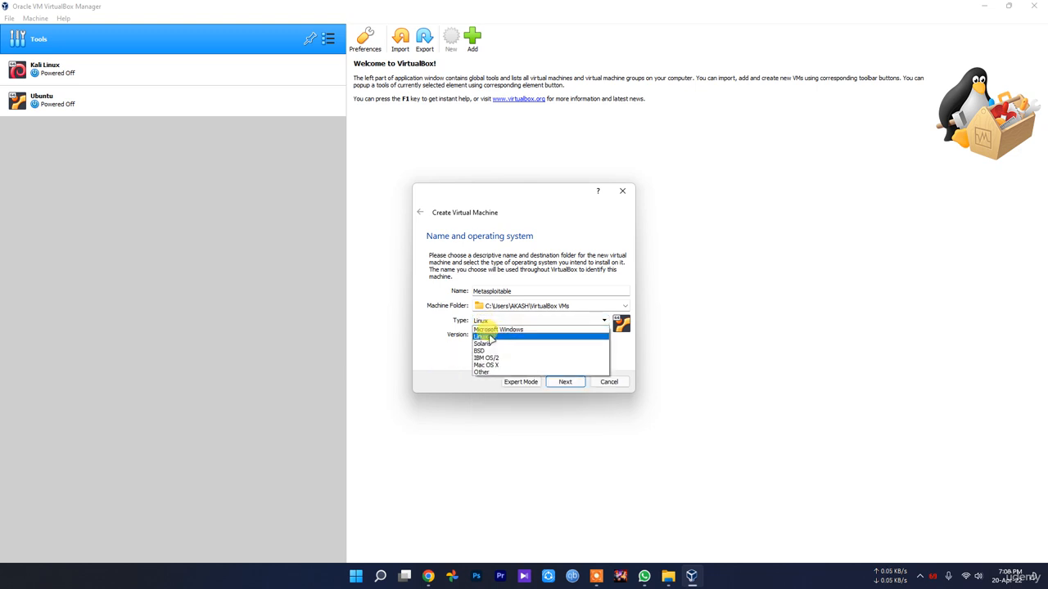
left_click(487, 337)
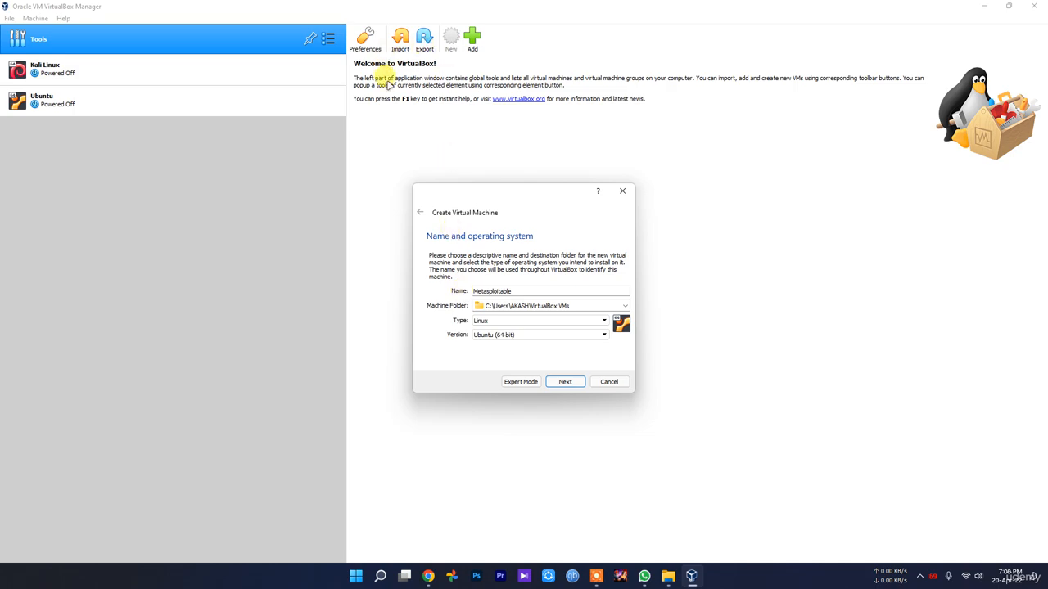
left_click(428, 576)
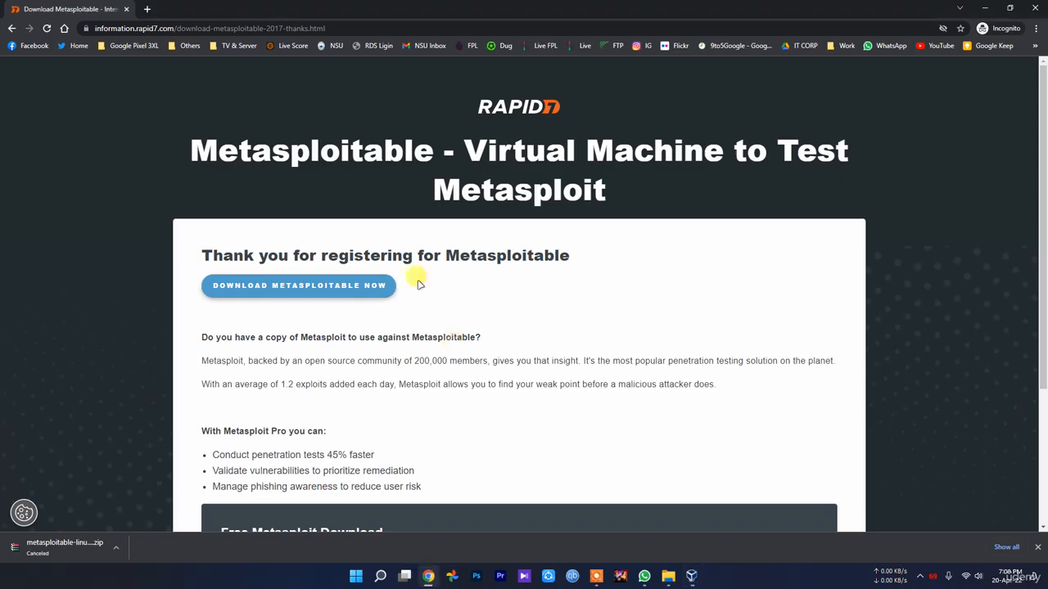
key("F5")
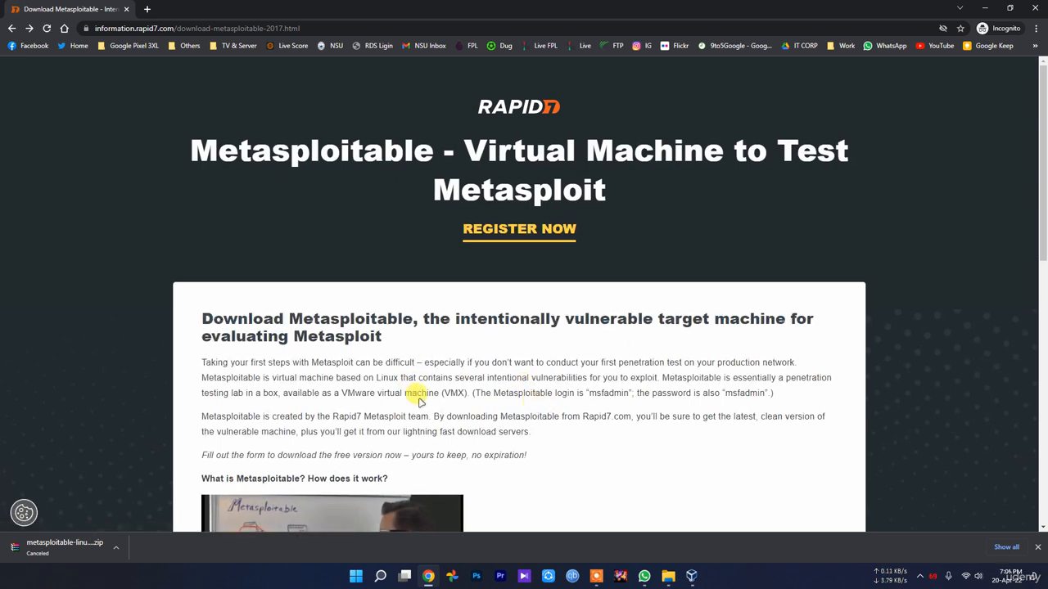
double_click(387, 377)
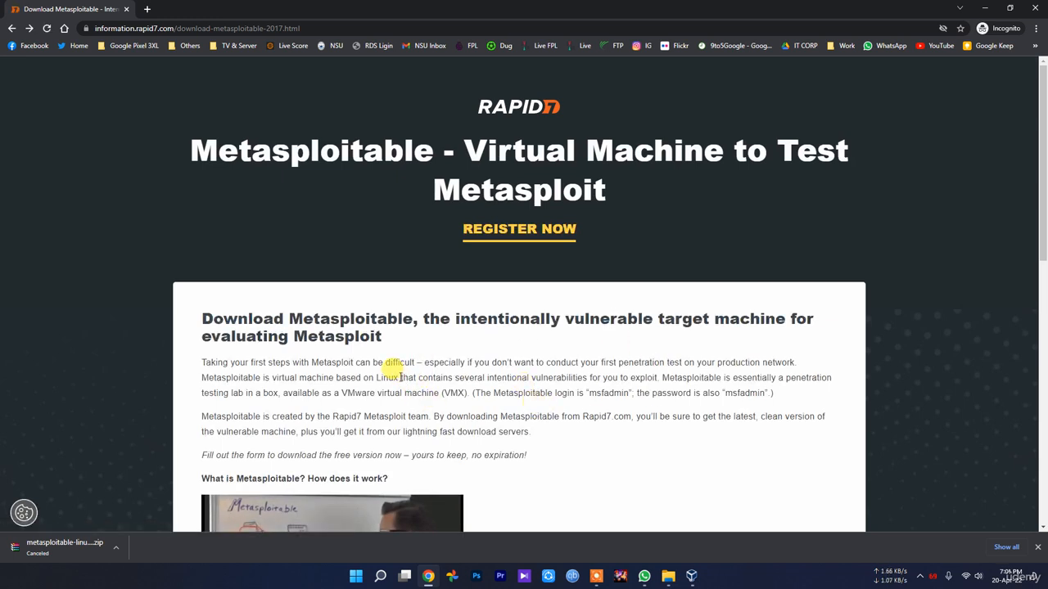
left_click(641, 419)
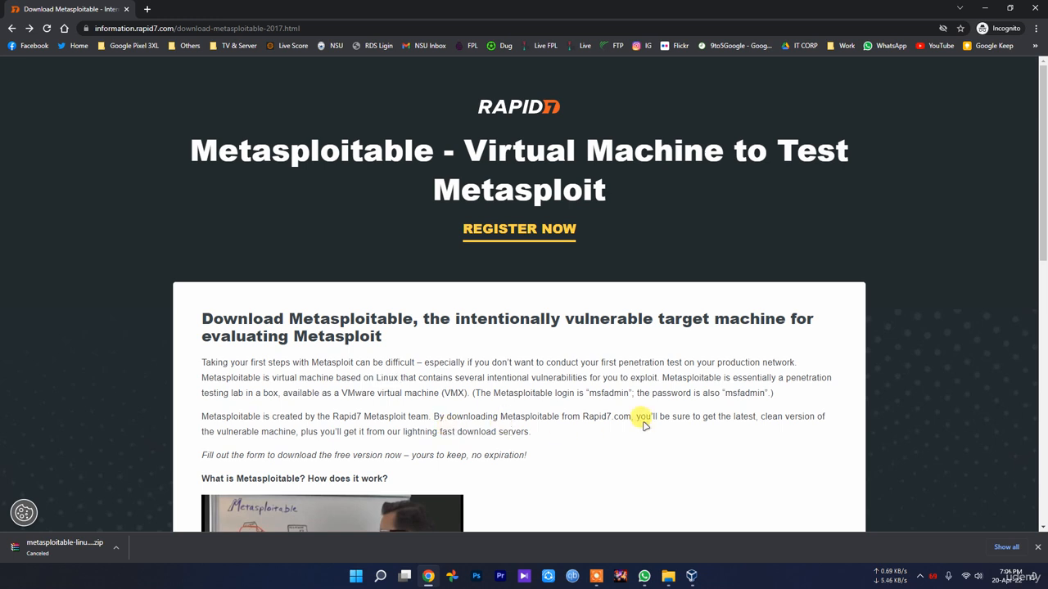
Accept the name and OS settings and keep 2048 MB memory to reach the Hard disk step.
left_click(692, 575)
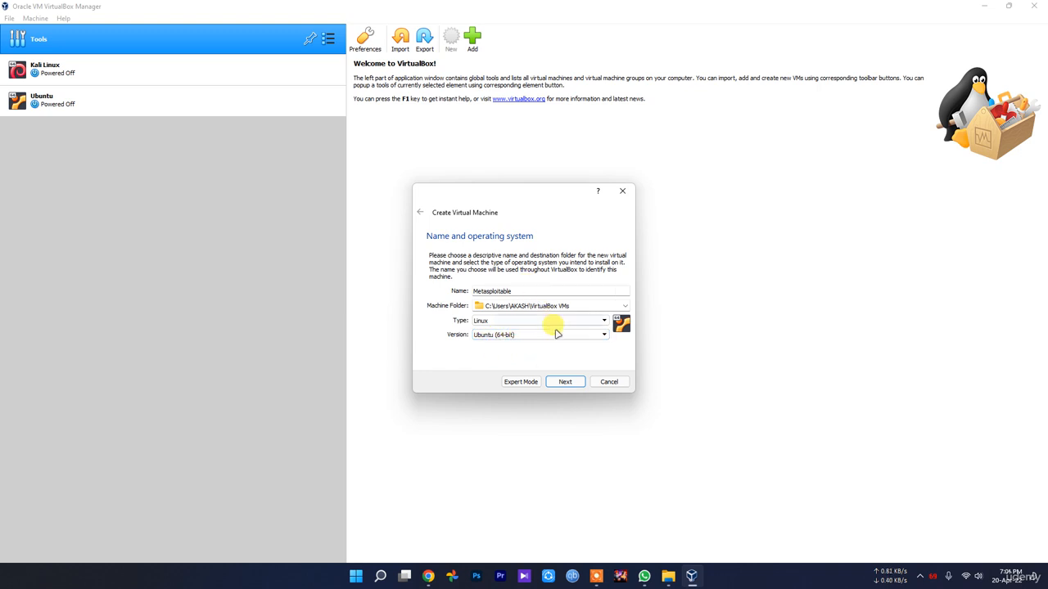
left_click(564, 383)
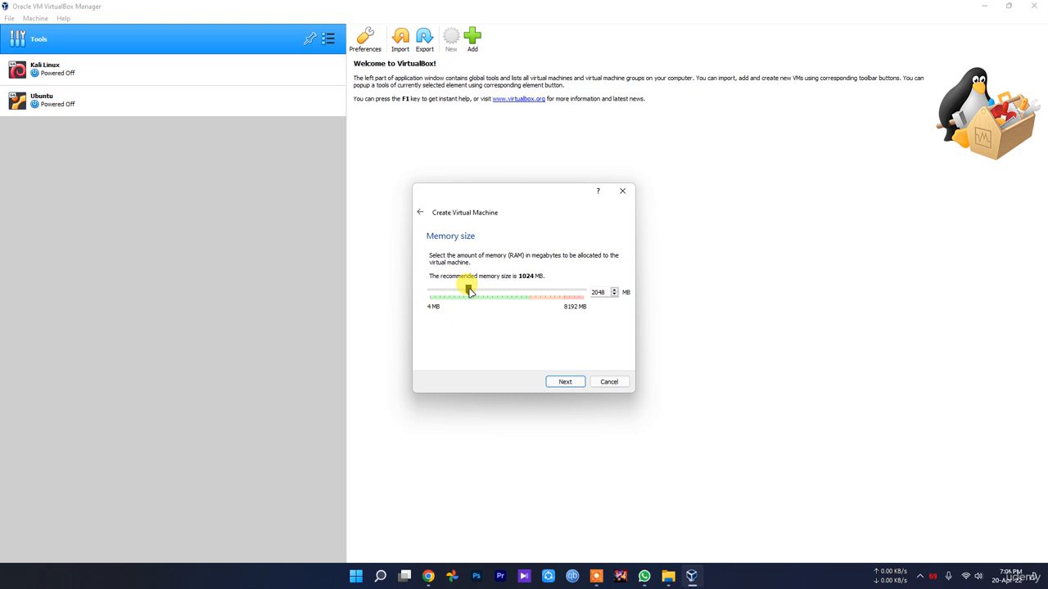
left_click(564, 385)
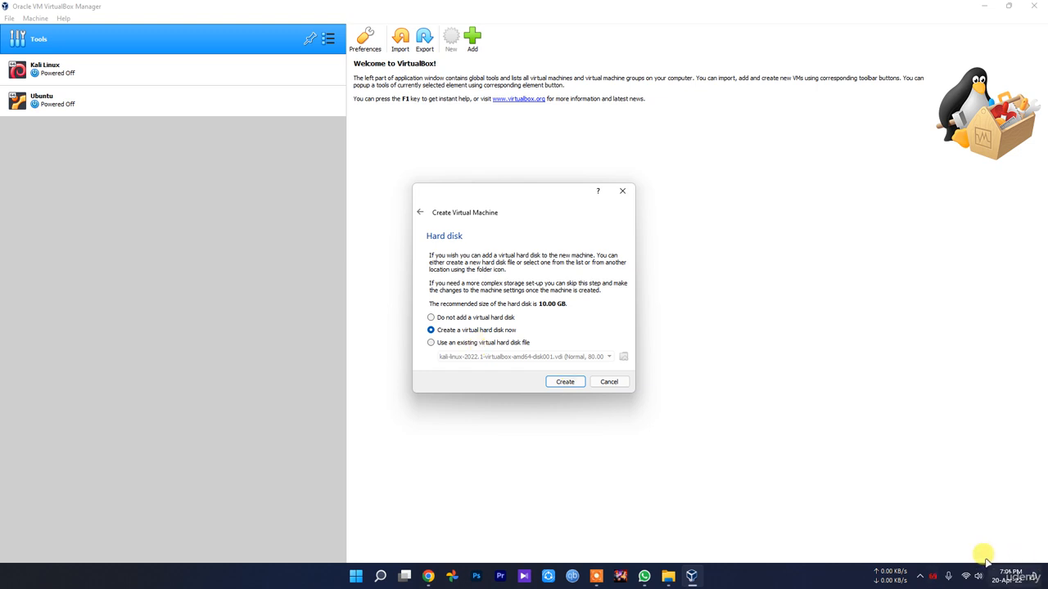
Choose to create a virtual hard disk now, reaching the file type page with VDI.
left_click(920, 577)
left_click(938, 545)
left_click(704, 560)
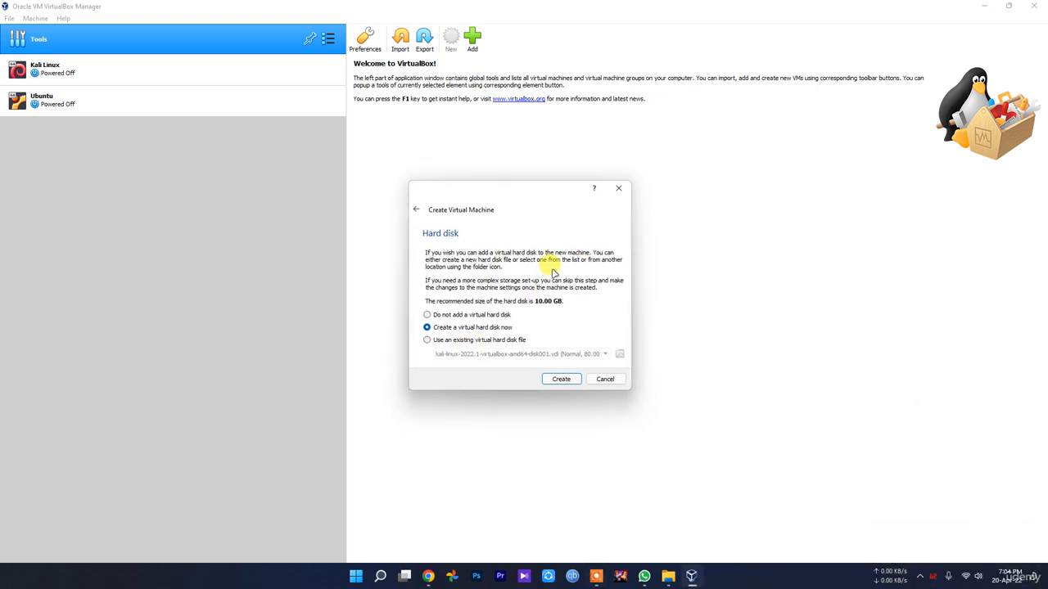
left_click_drag(496, 189, 486, 185)
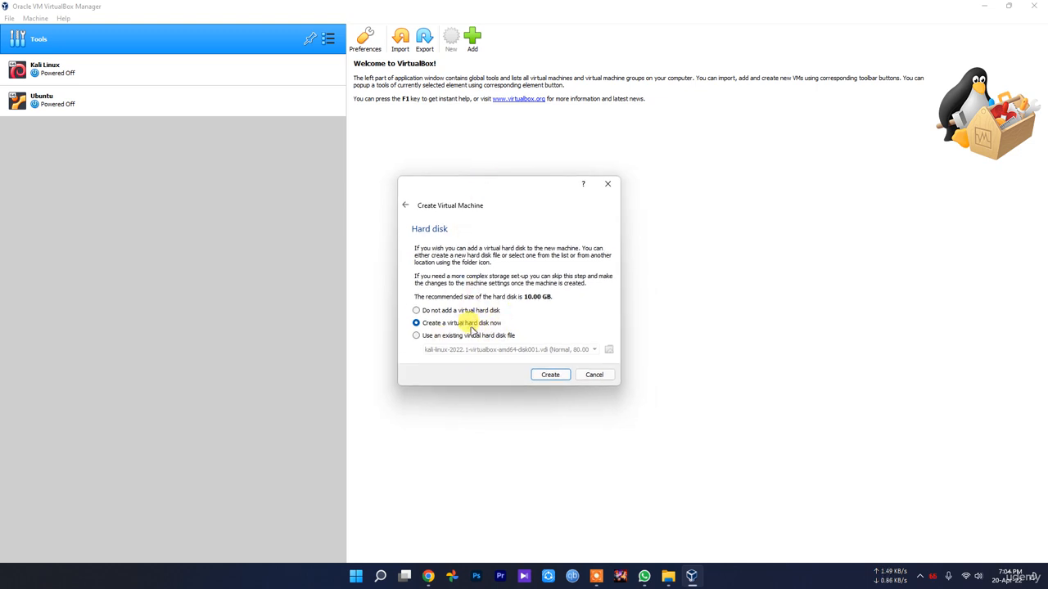
left_click(550, 375)
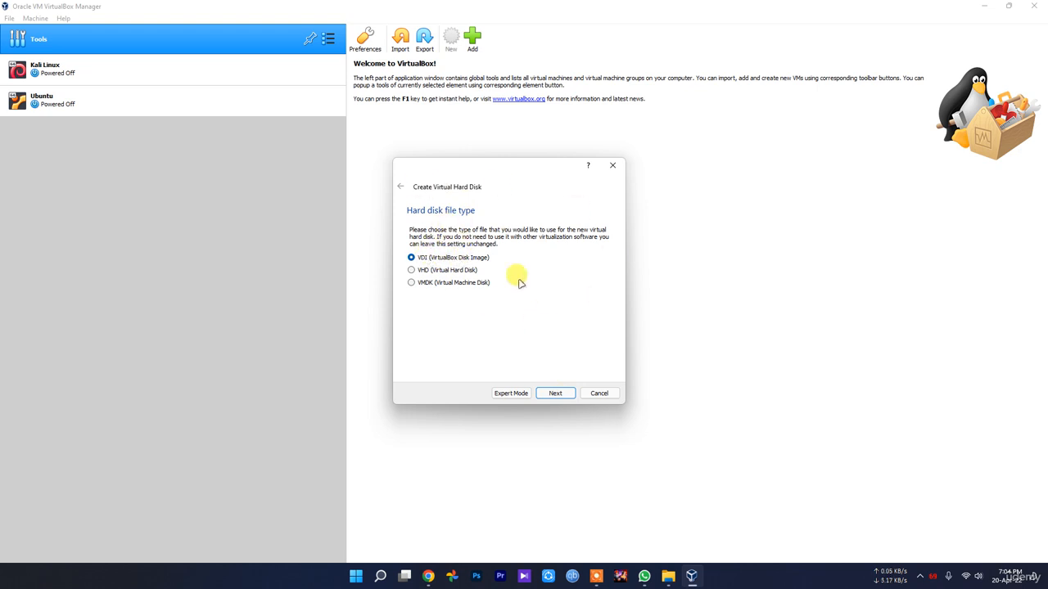
Keep the 10.00 GB disk as a dynamically allocated VDI, saved as D:\VM's\Metasploitable.vdi.
left_click(556, 394)
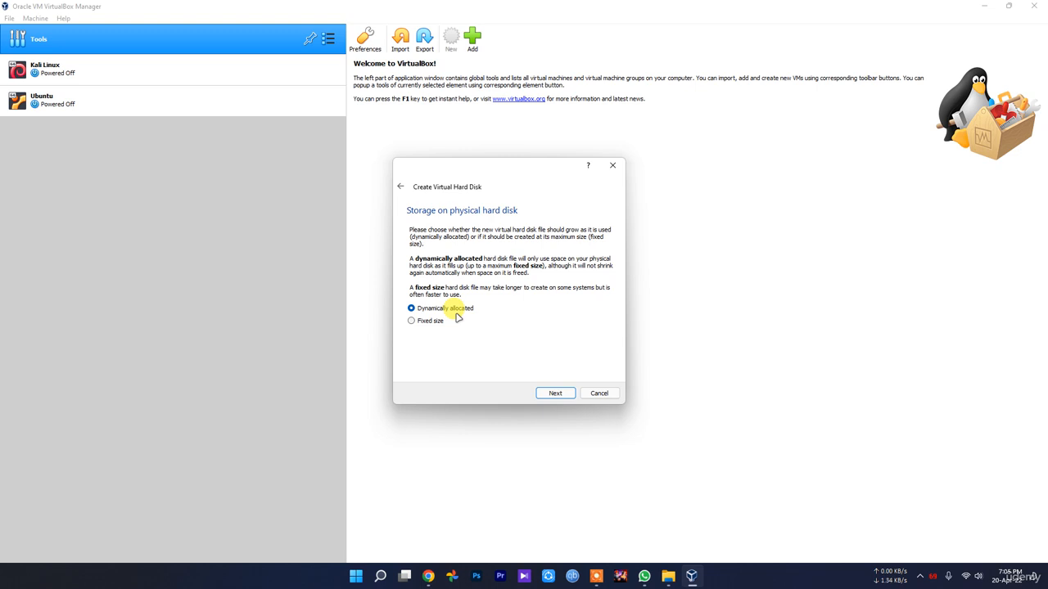
left_click(555, 393)
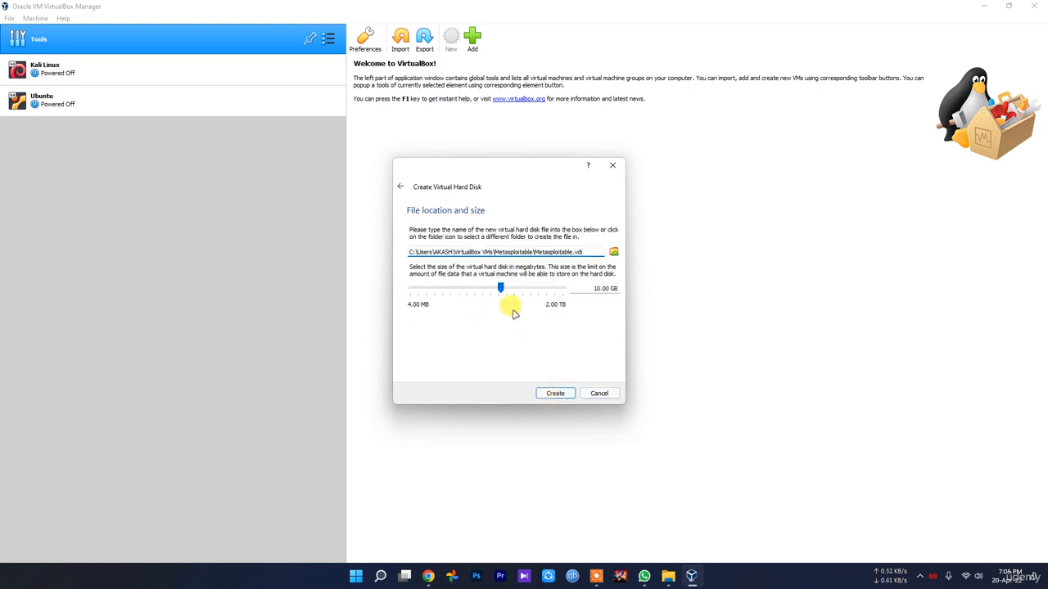
left_click(614, 251)
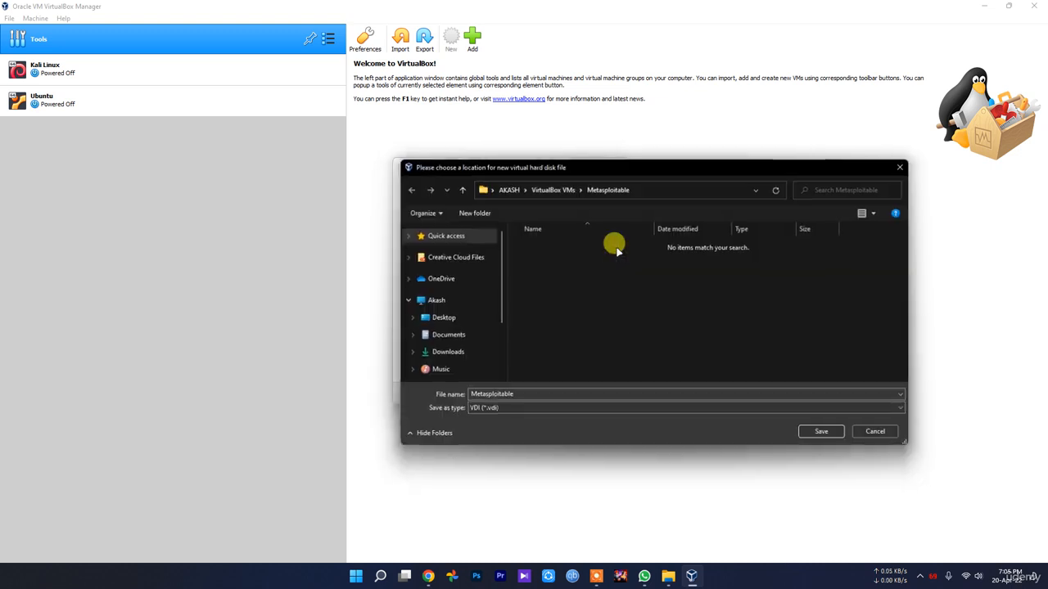
scroll(461, 341, "down", 2)
left_click(465, 350)
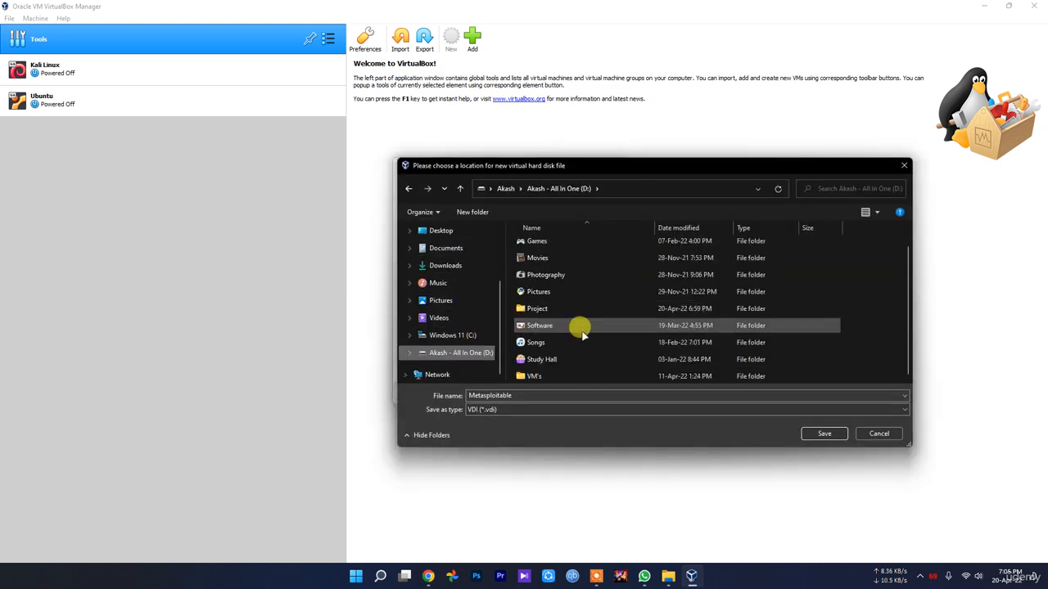
double_click(556, 375)
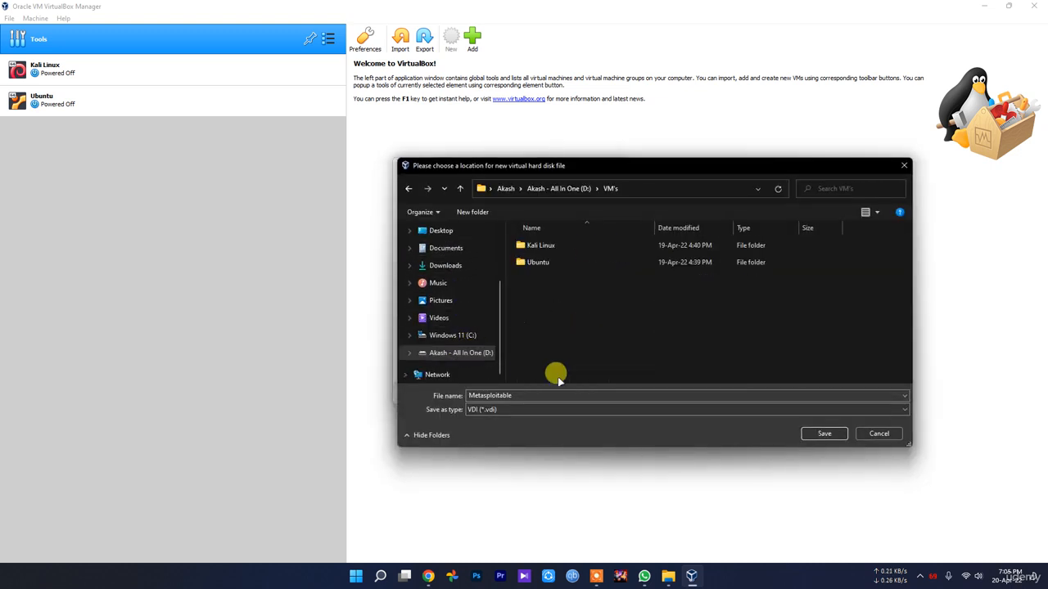
left_click(825, 434)
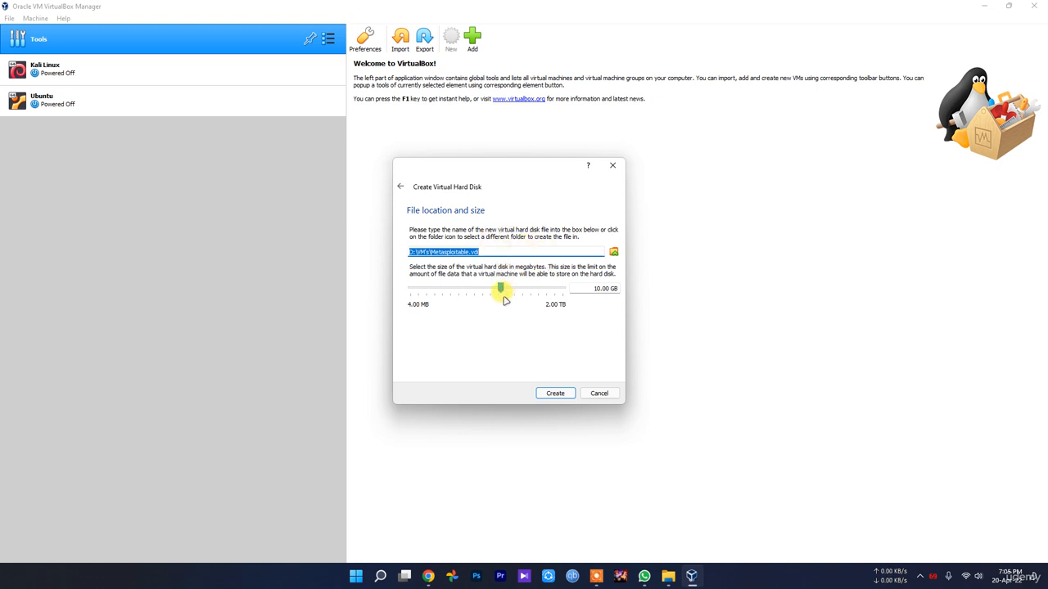
mouse_move(502, 288)
Create the Metasploitable machine and look through its General settings tabs.
left_click(552, 393)
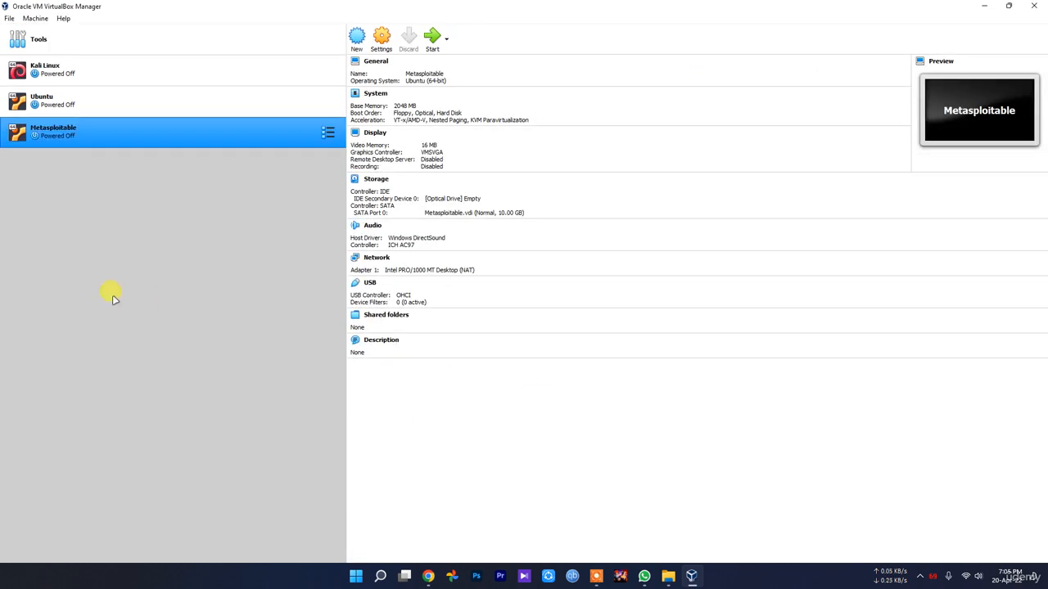
left_click(383, 45)
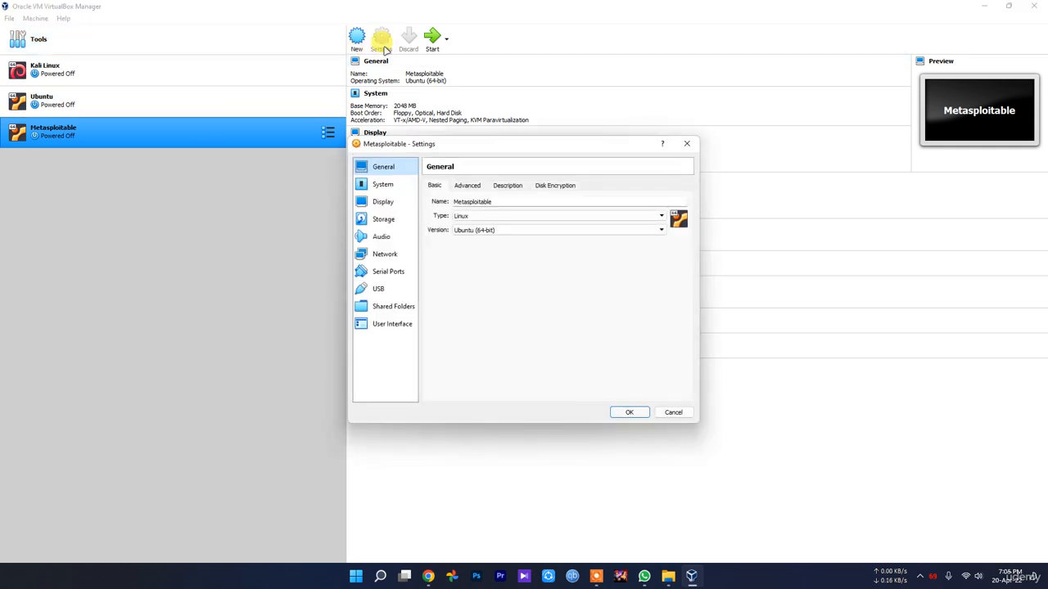
left_click(467, 185)
left_click(509, 186)
left_click(553, 185)
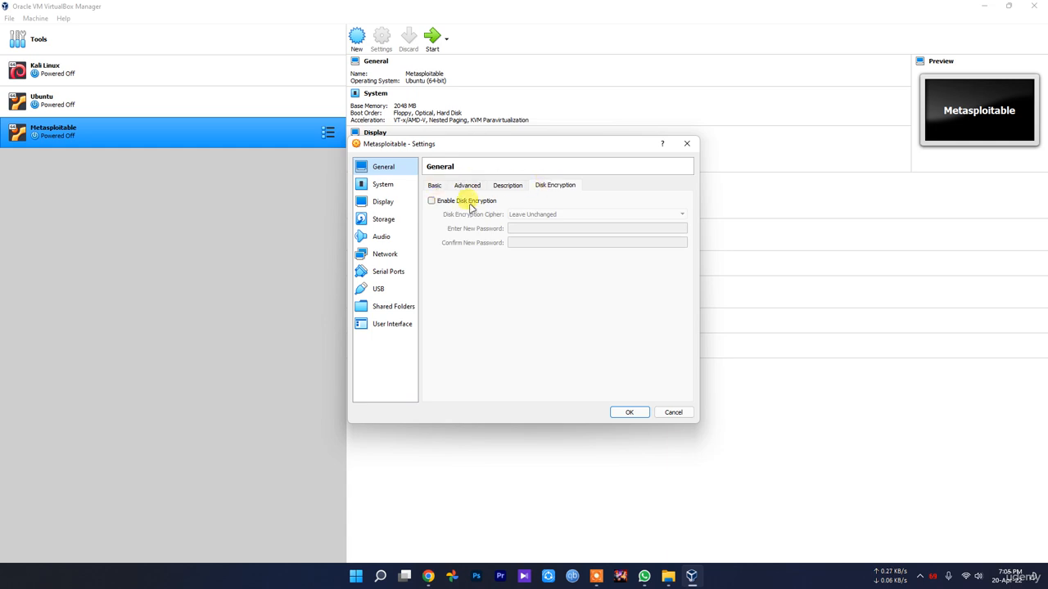
Set the machine's processor count to 2 CPUs in the System settings.
left_click(383, 184)
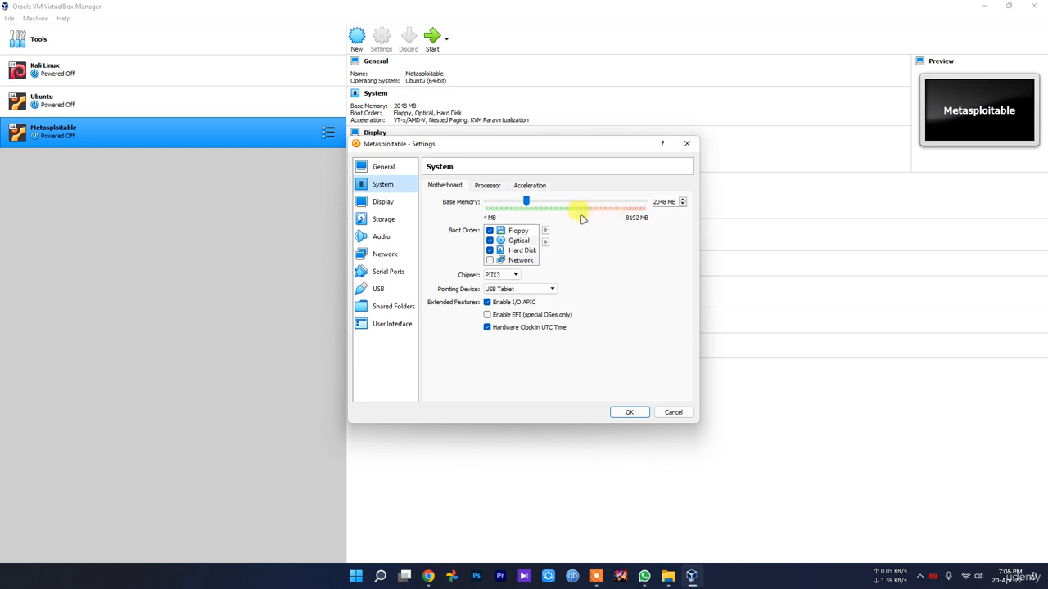
left_click(488, 186)
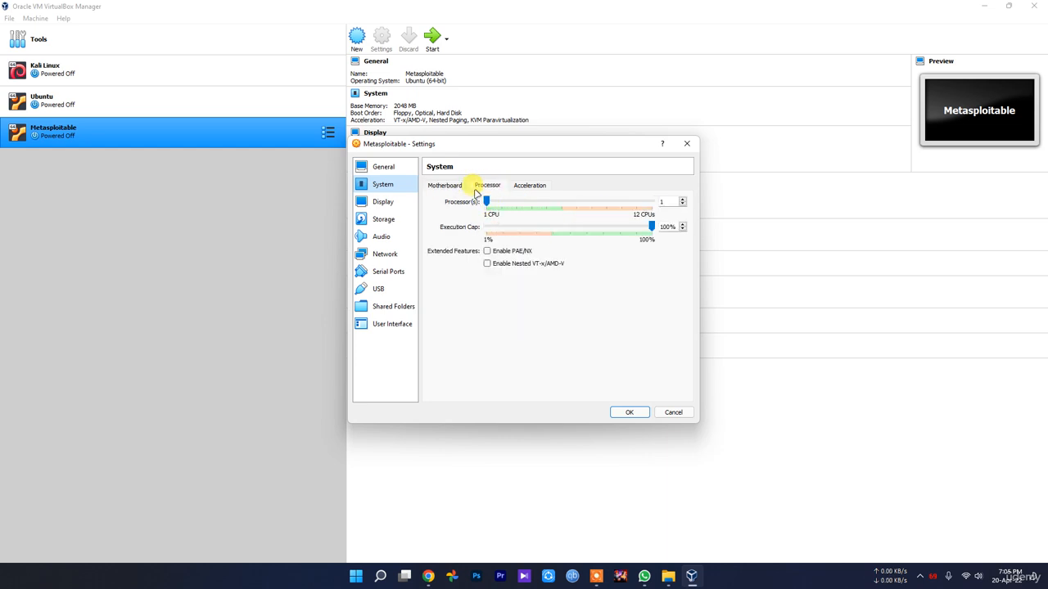
left_click_drag(486, 203, 507, 205)
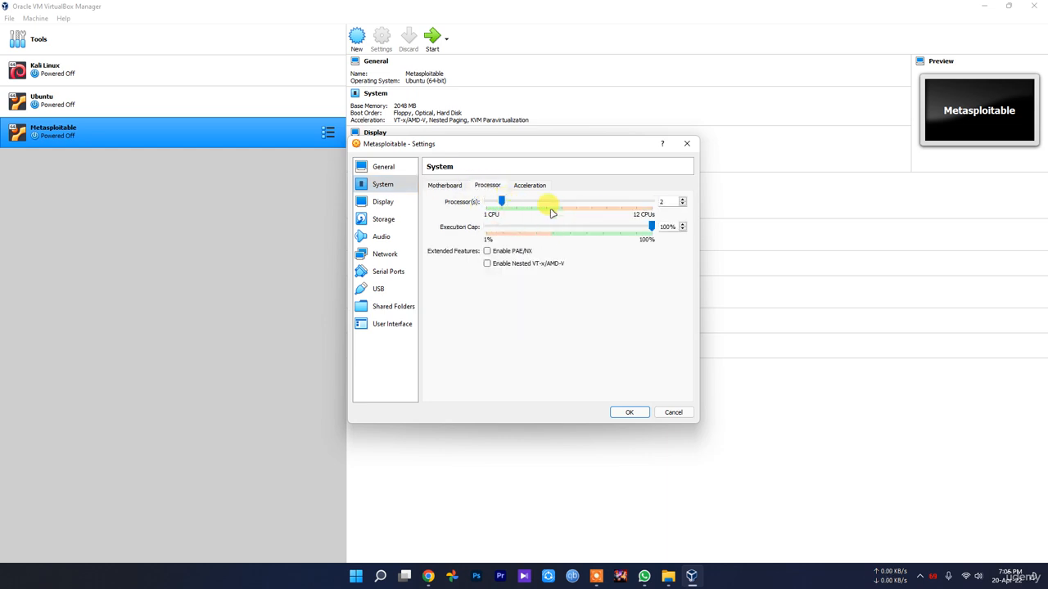
left_click(438, 189)
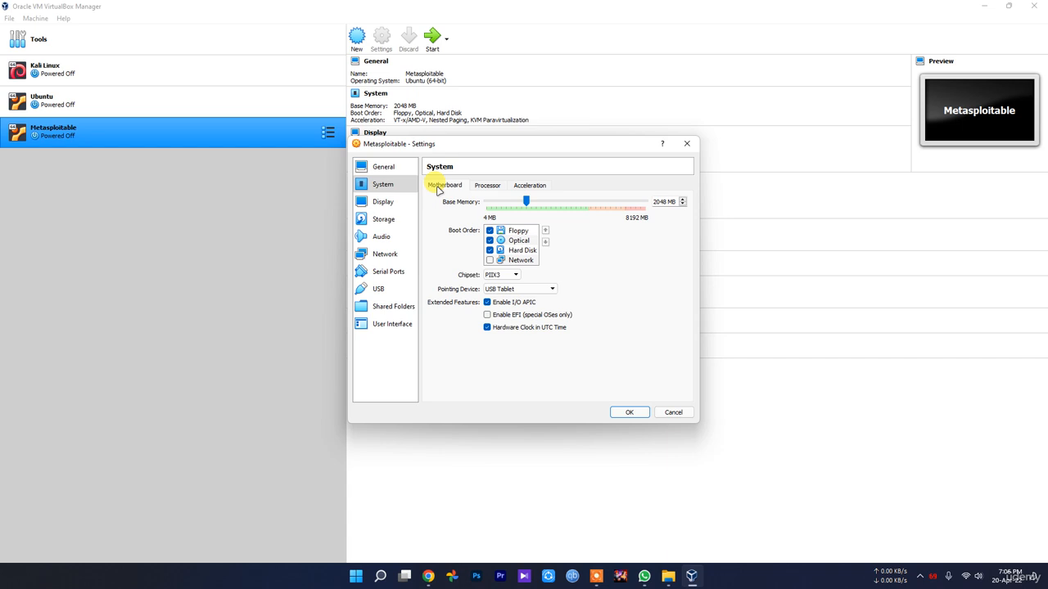
left_click(489, 189)
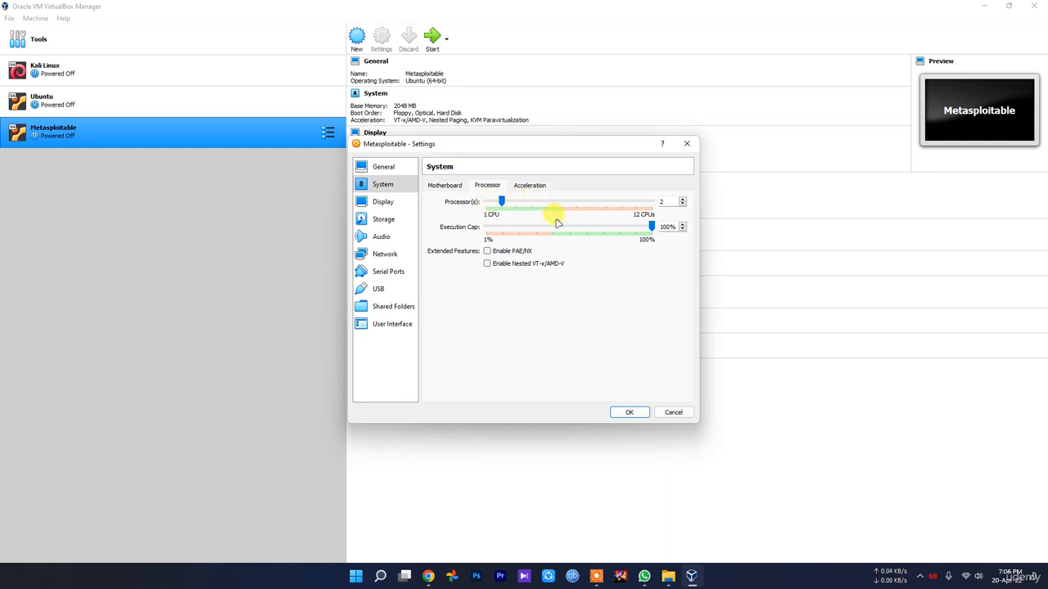
Look over the Storage and Display settings, including the Remote Display and Recording options.
left_click(383, 217)
left_click(382, 202)
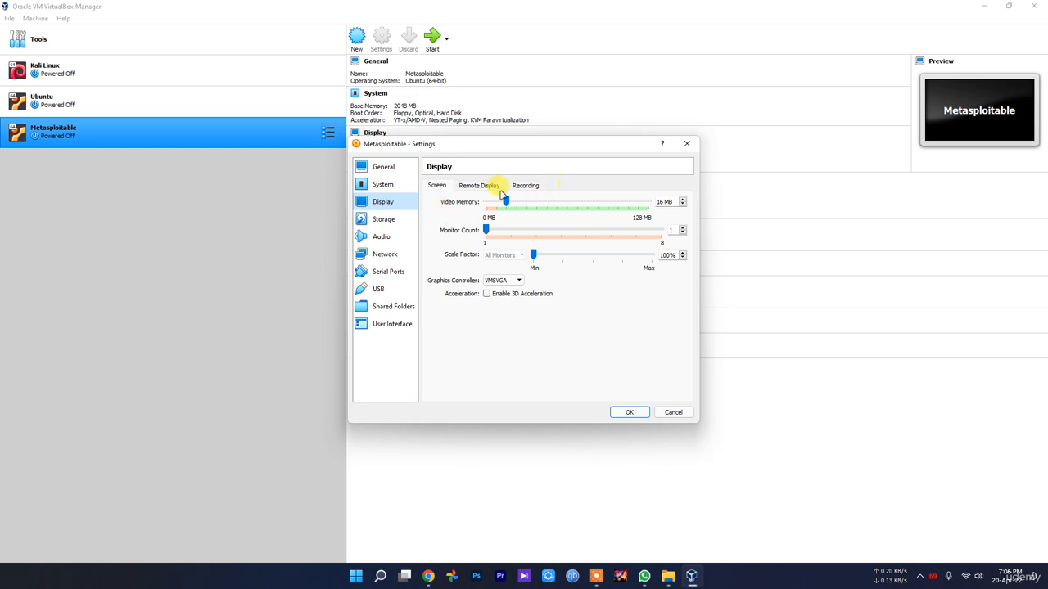
left_click(478, 186)
left_click(528, 185)
Add a hard disk to the IDE controller and browse to the D:\Project folder.
left_click(383, 219)
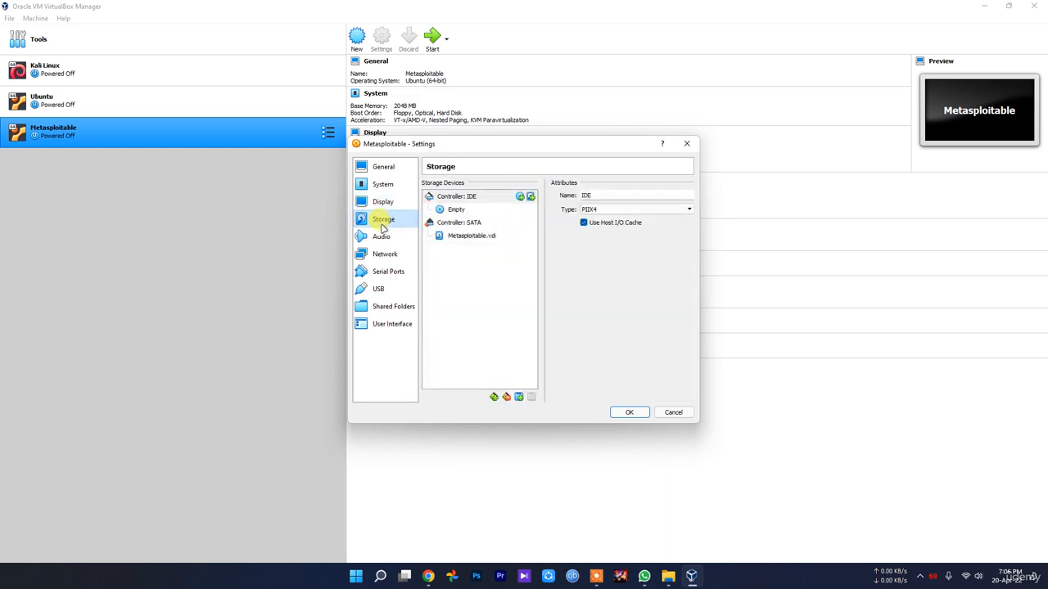
left_click(518, 397)
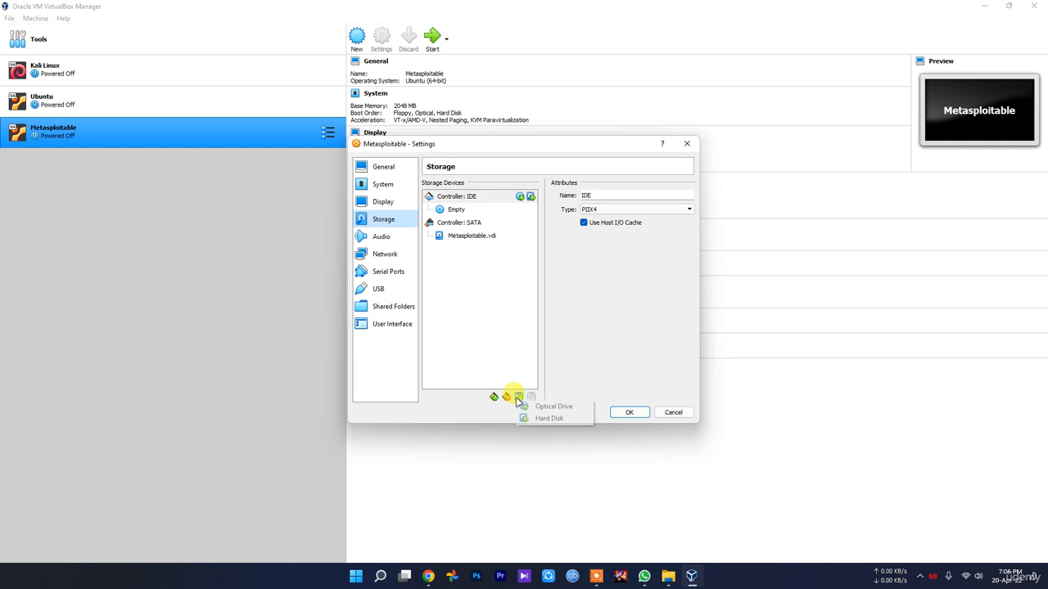
left_click(561, 417)
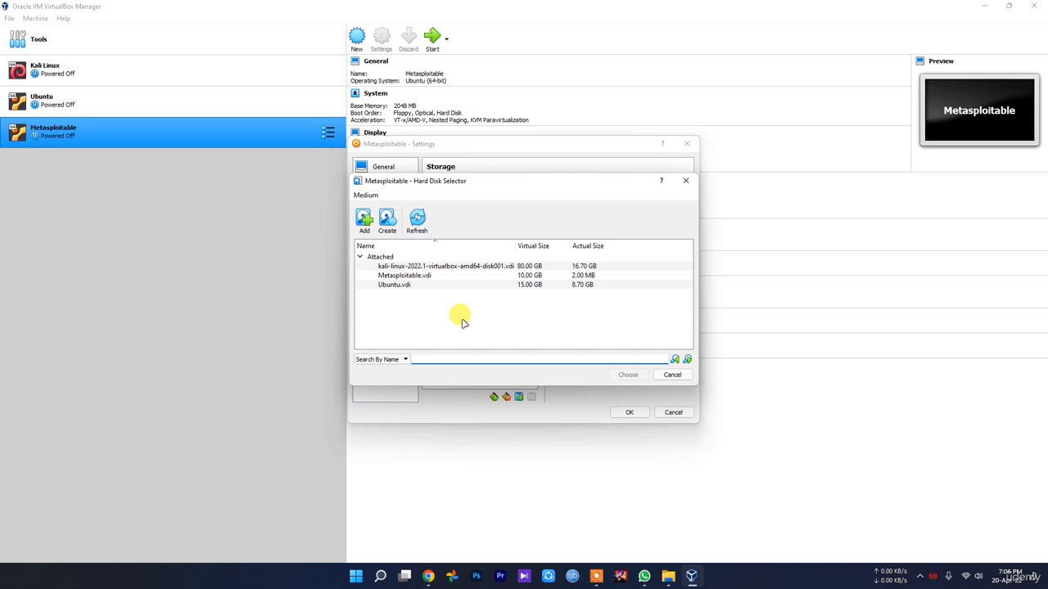
left_click(365, 222)
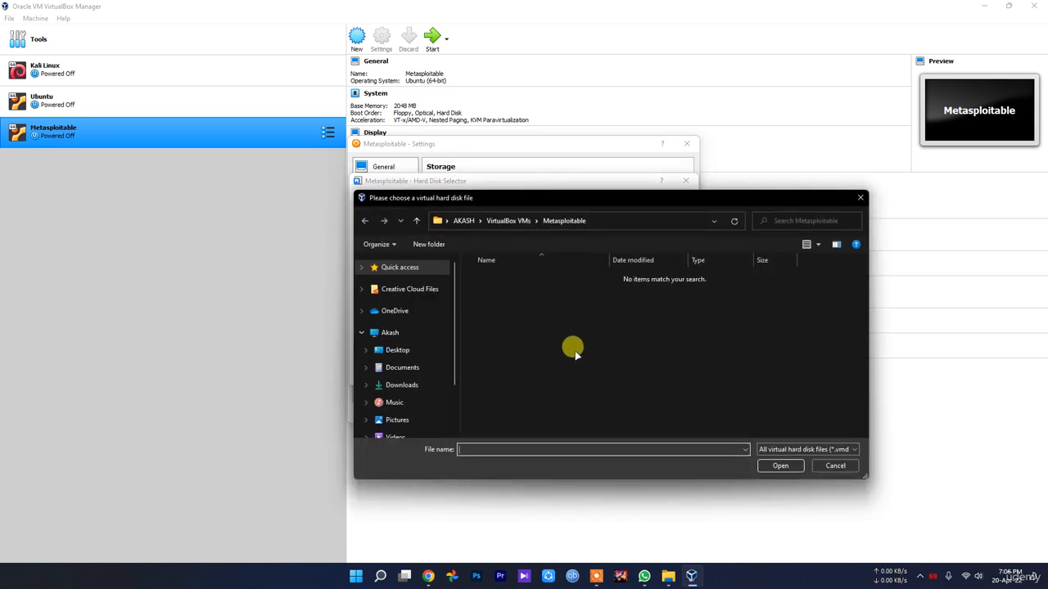
scroll(419, 402, "down", 1)
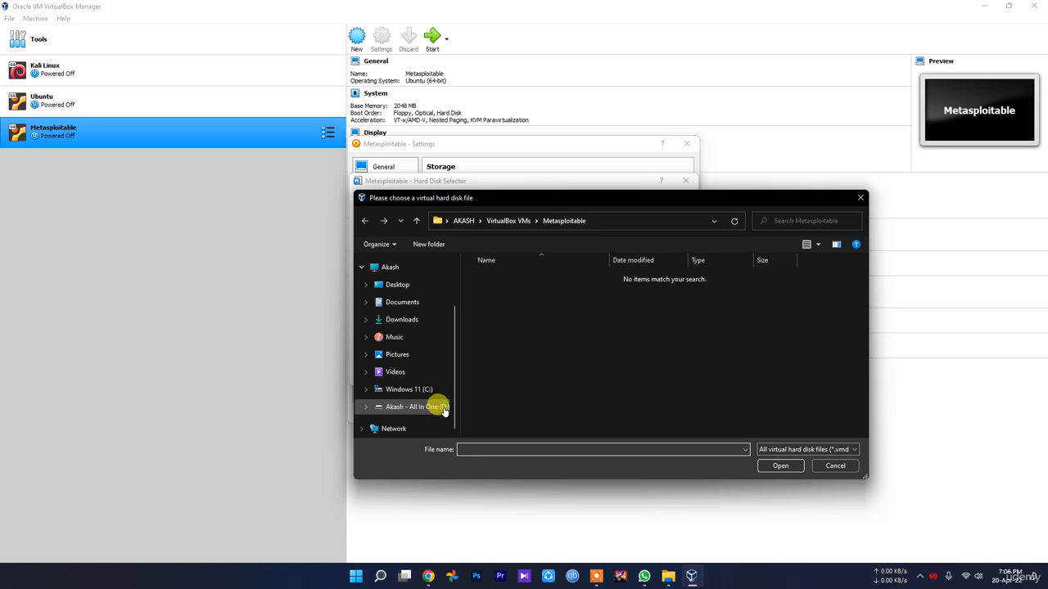
left_click(431, 407)
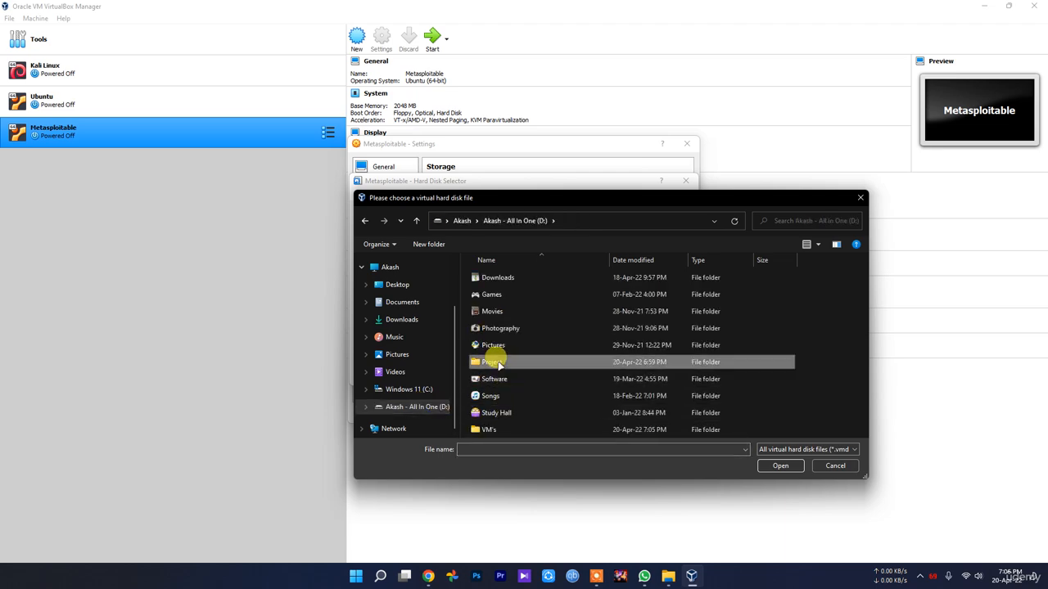
double_click(492, 362)
Add Metasploitable.vmdk from New folder\Metasploitable2-Linux and choose a disk for IDE.
left_click(427, 576)
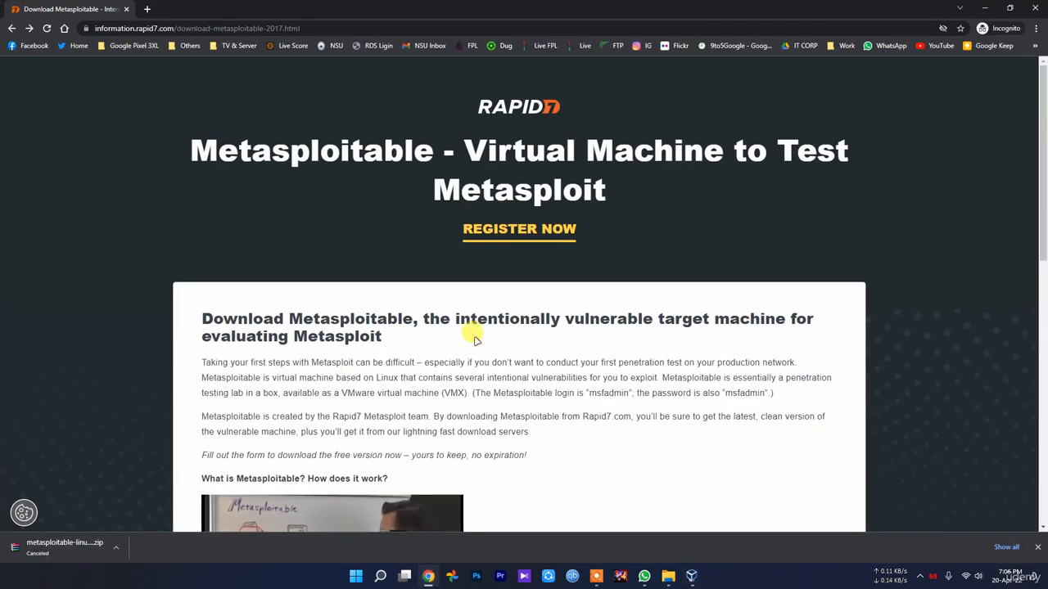
left_click(985, 8)
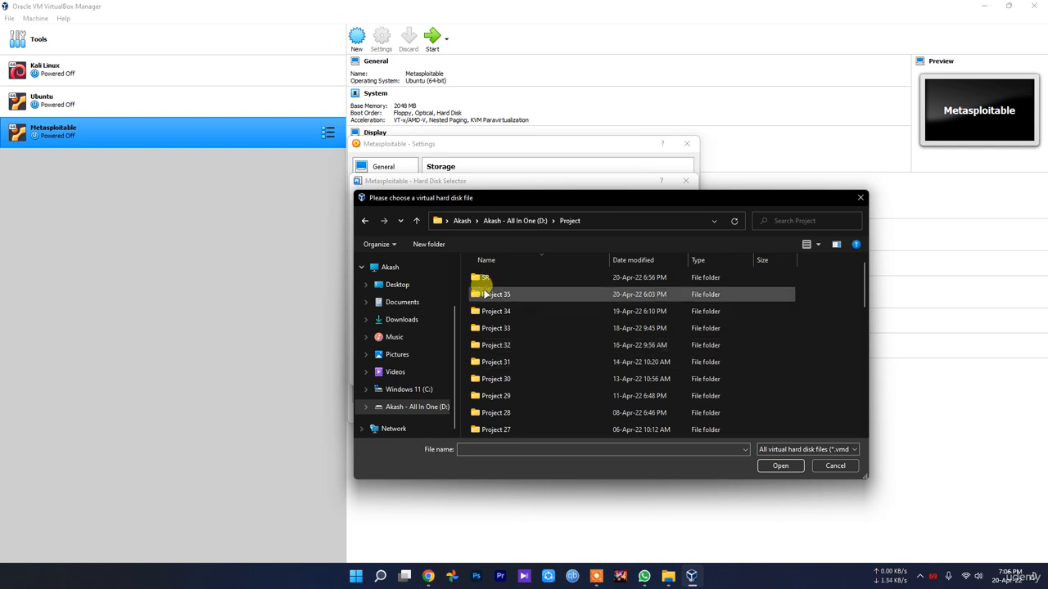
scroll(533, 401, "down", 5)
double_click(533, 420)
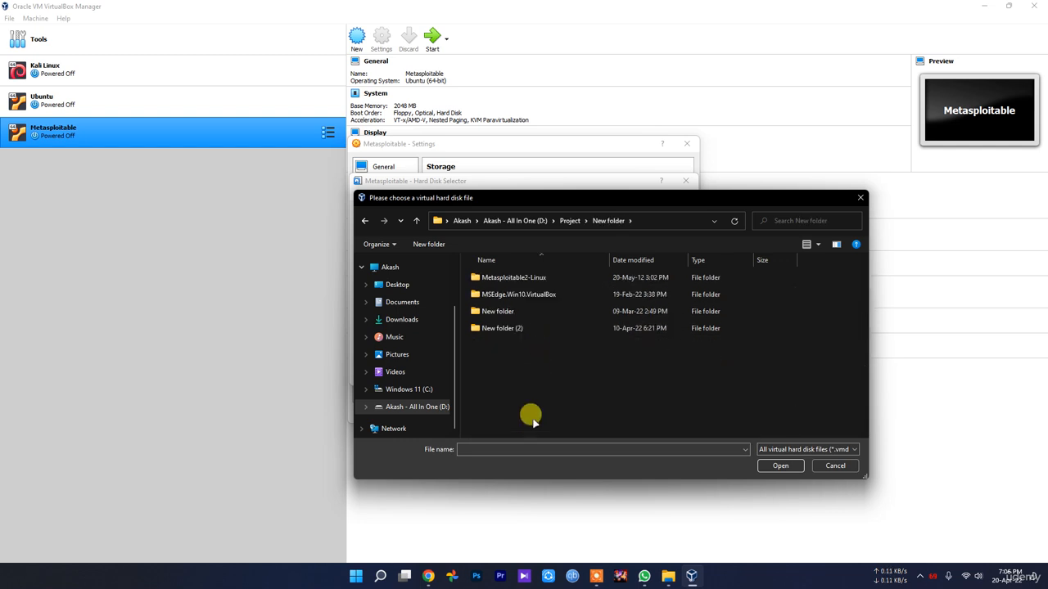
double_click(548, 281)
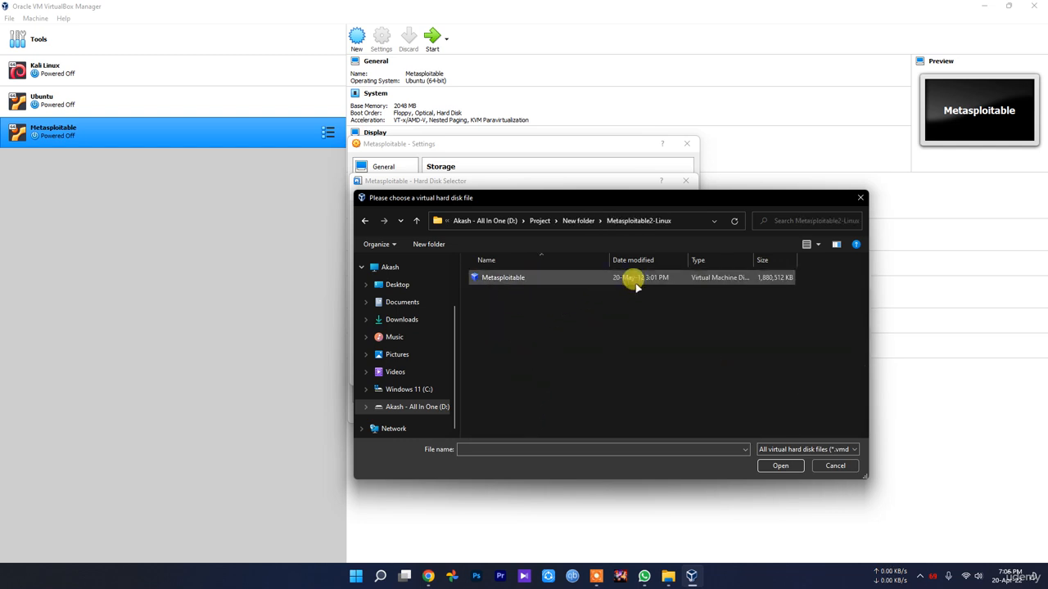
double_click(515, 280)
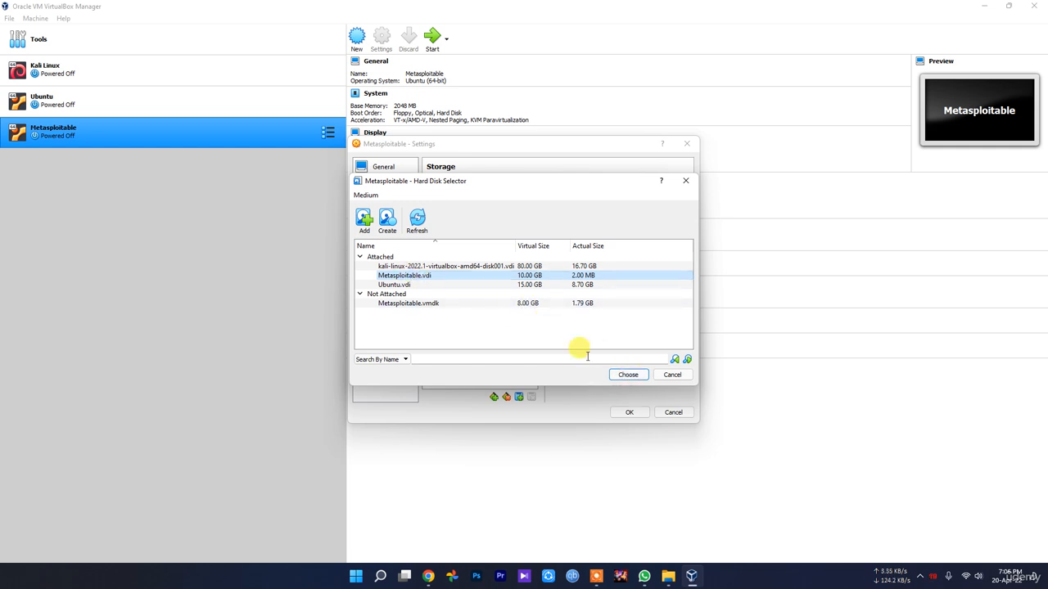
left_click(627, 375)
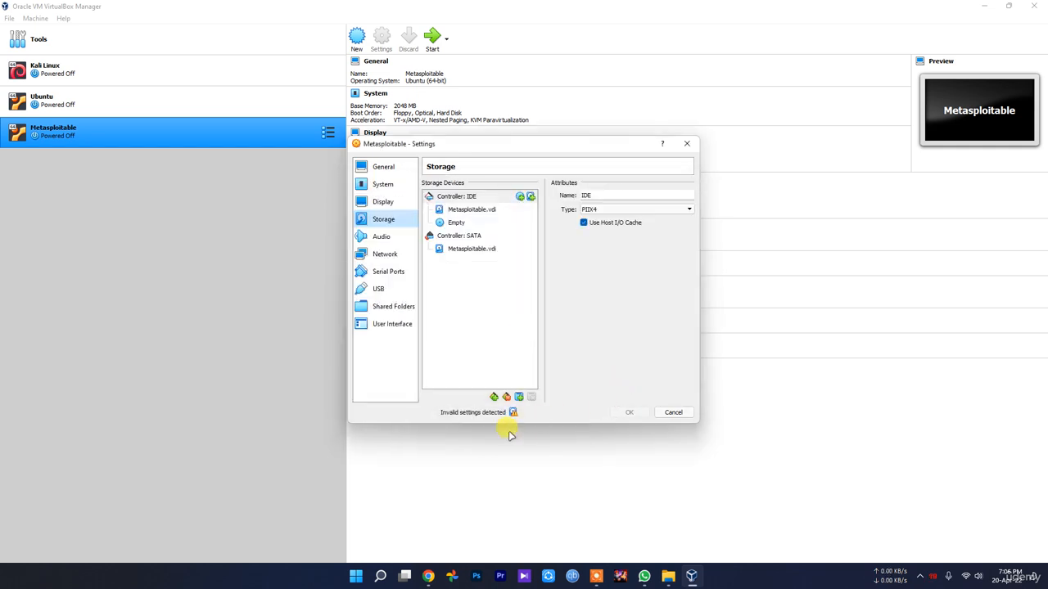
Set Network Adapter 1 to Bridged Adapter, keeping the Realtek 8188GU wireless NIC.
left_click(381, 237)
left_click(381, 257)
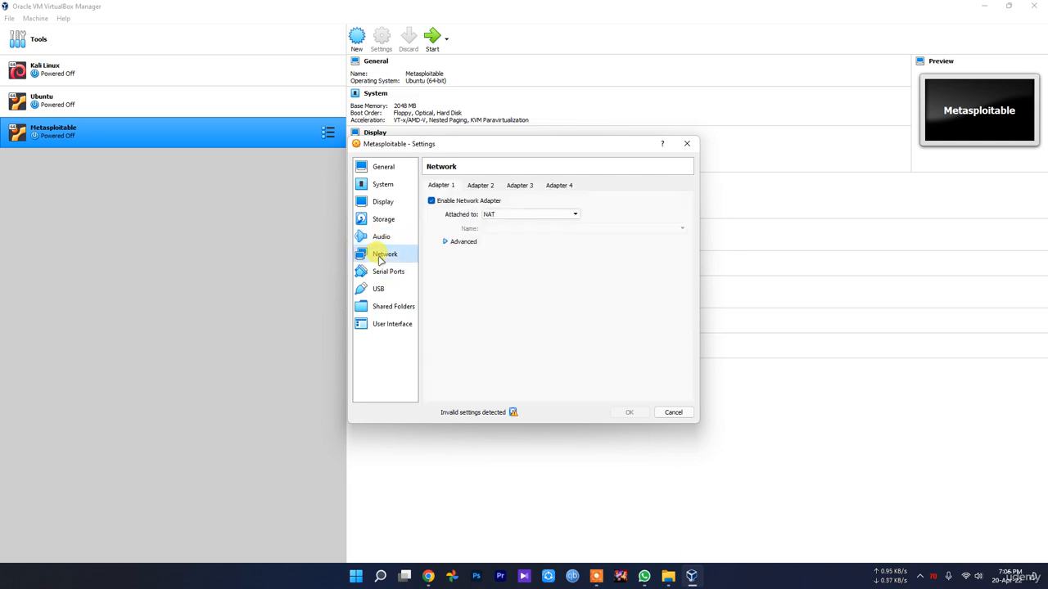
left_click(502, 214)
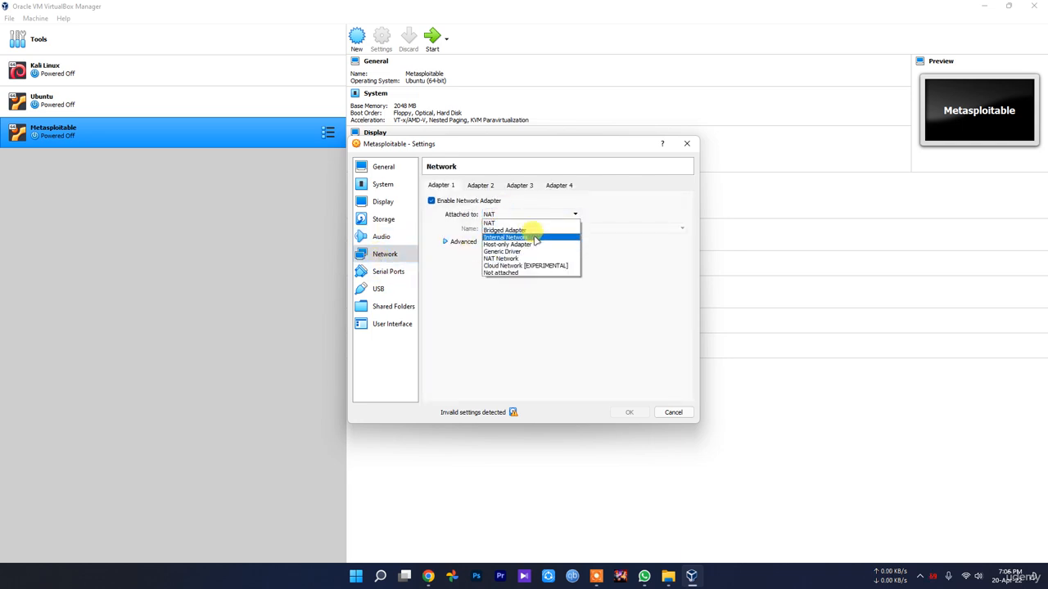
left_click(520, 217)
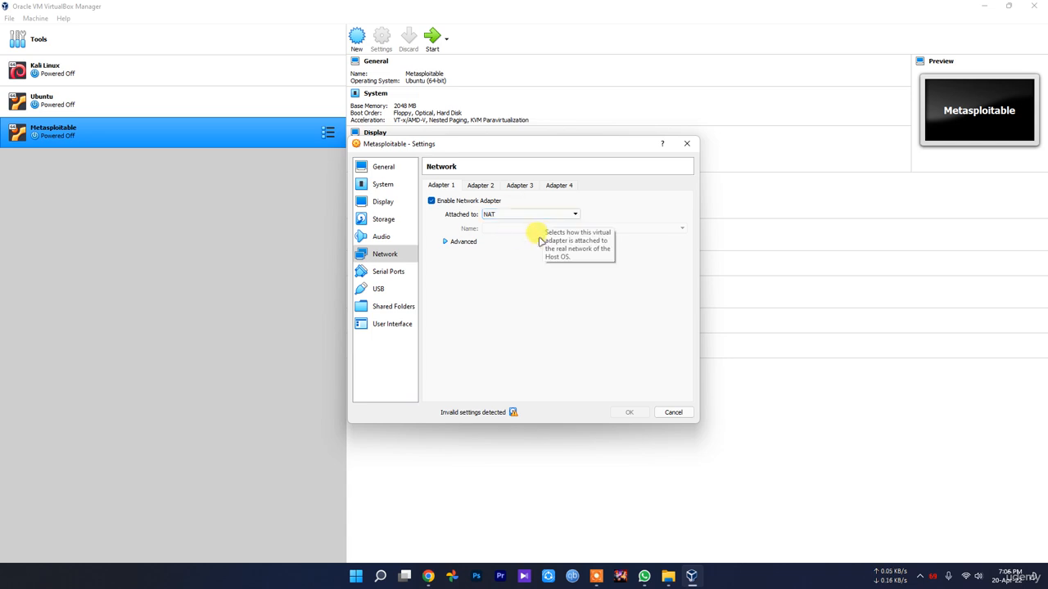
left_click(514, 214)
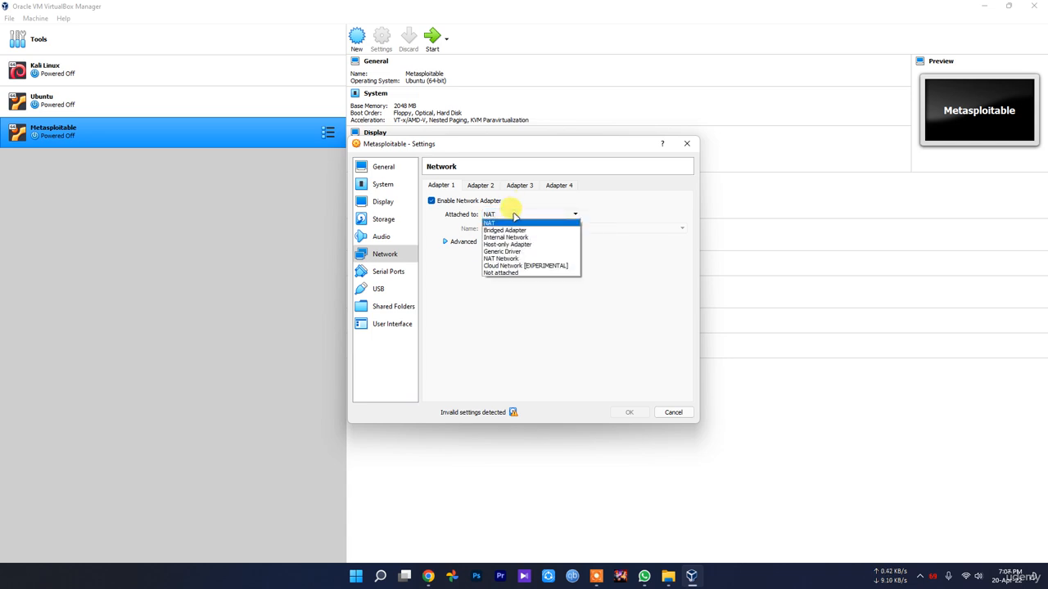
left_click(516, 214)
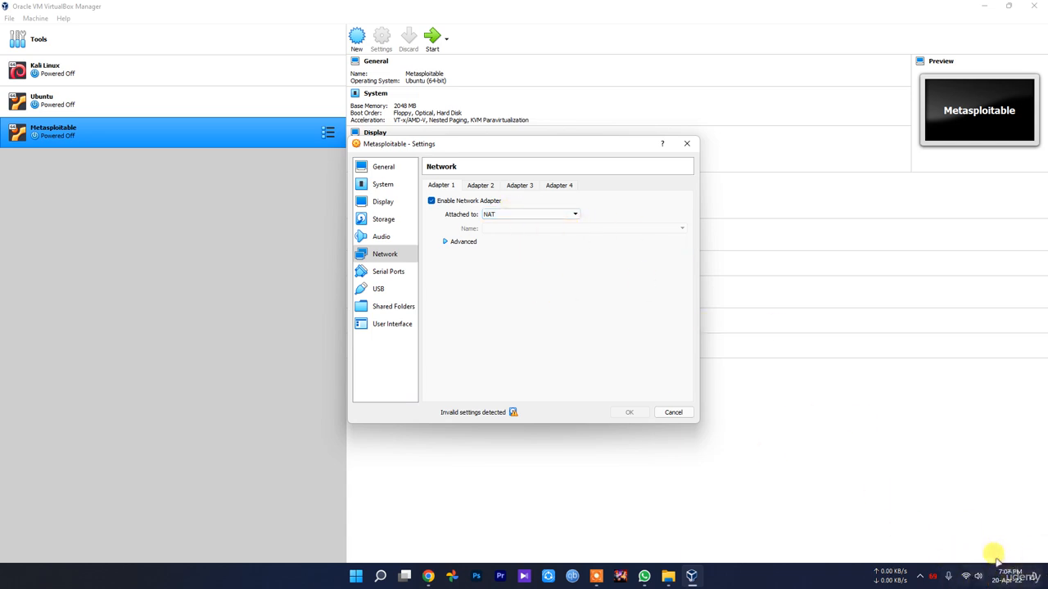
left_click(522, 214)
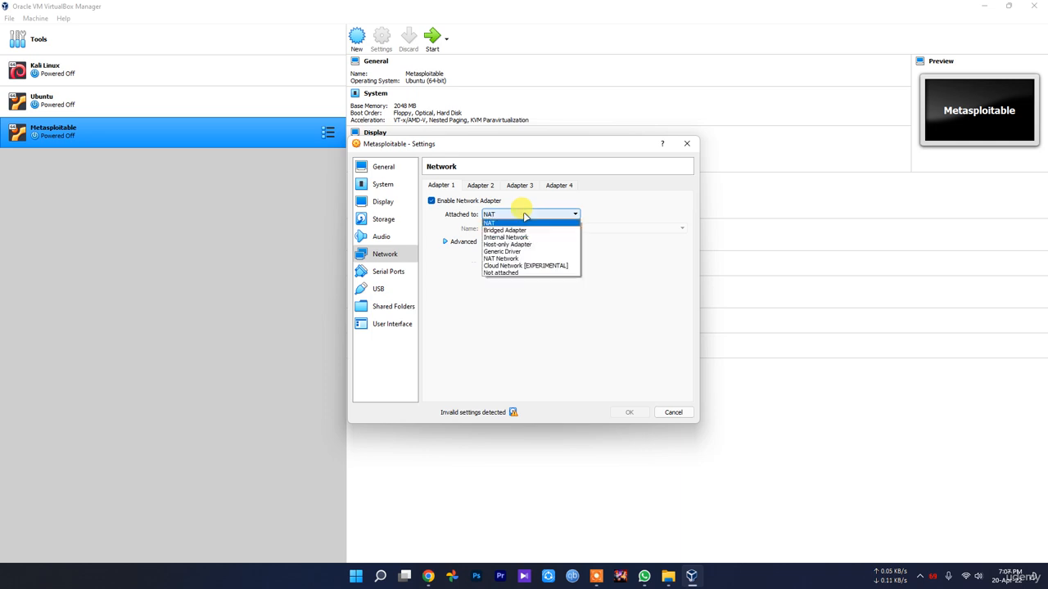
left_click(514, 258)
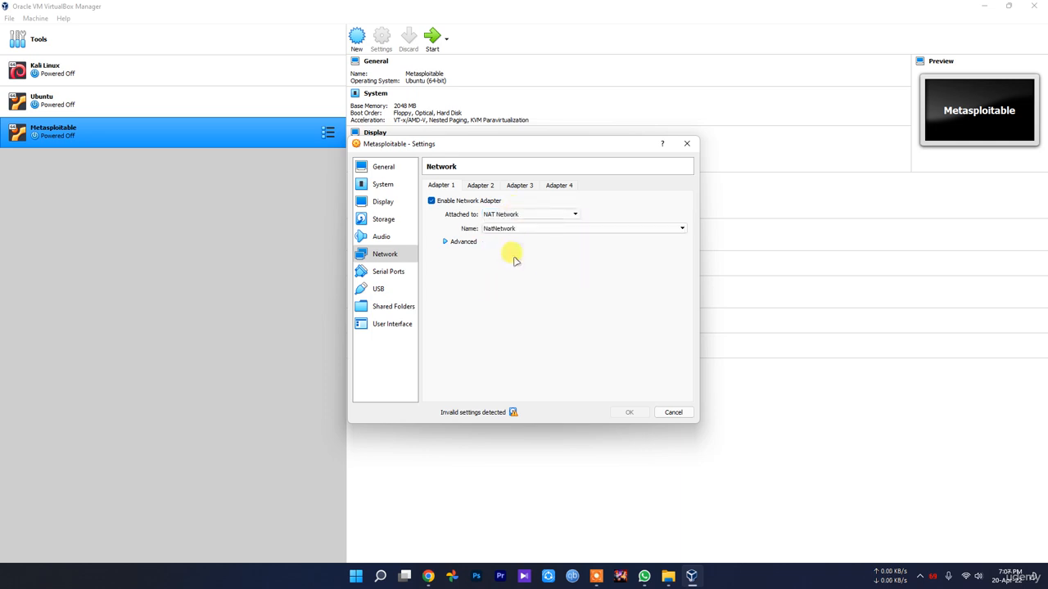
left_click(509, 214)
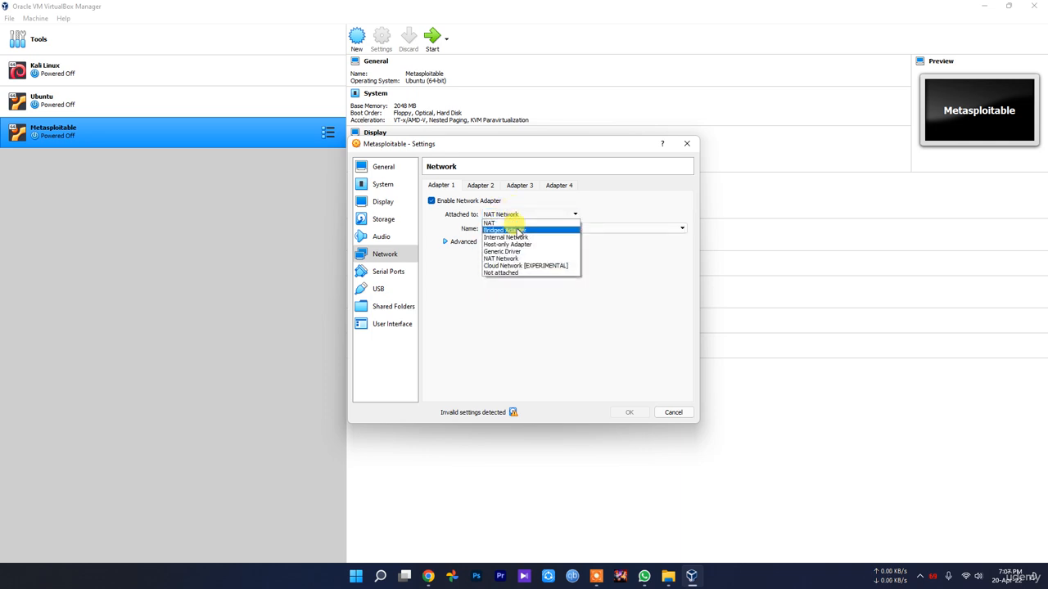
left_click(519, 231)
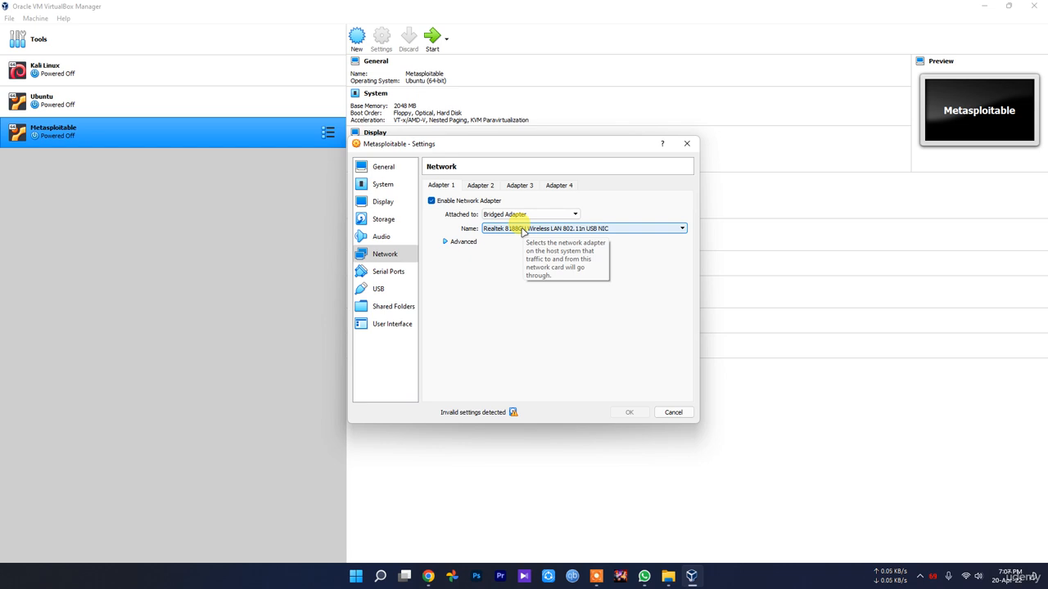
Browse the Serial Ports, USB, Shared Folders, User Interface, Audio and Network pages.
left_click(388, 271)
left_click(380, 288)
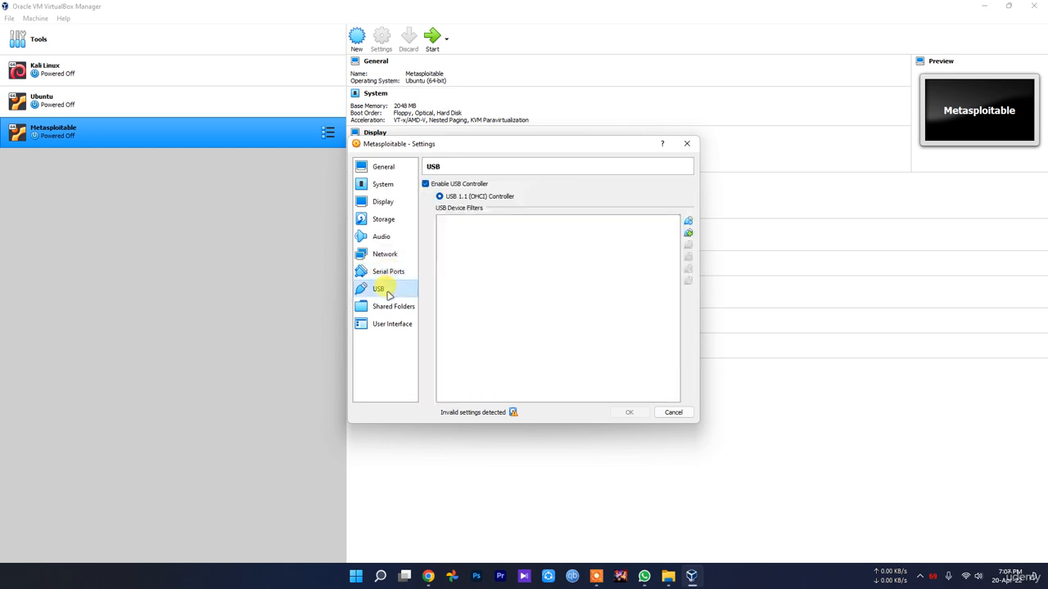
left_click(390, 309)
left_click(390, 326)
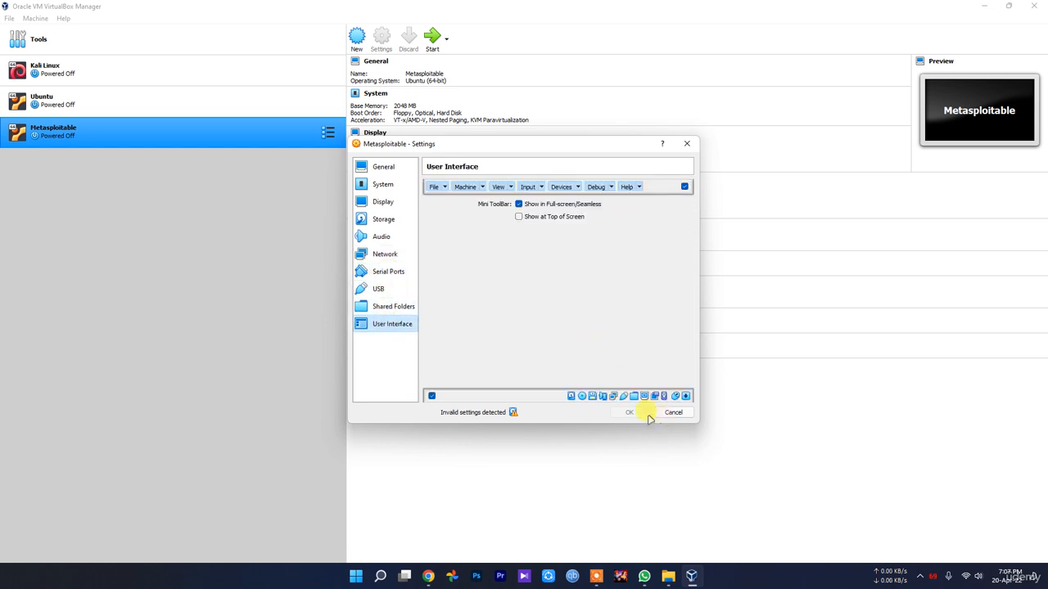
left_click(392, 236)
left_click(391, 254)
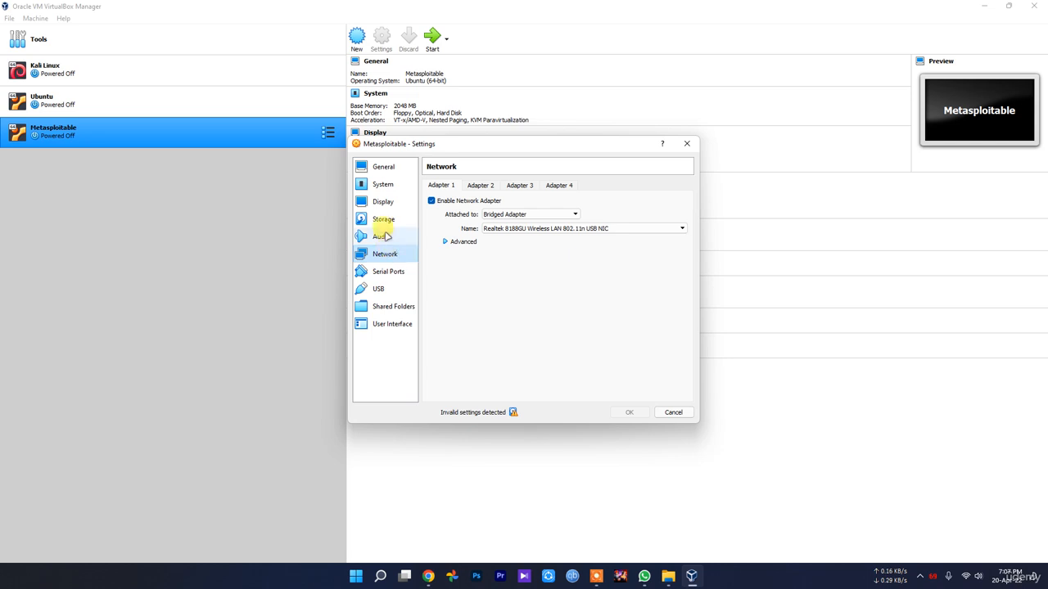
left_click(385, 236)
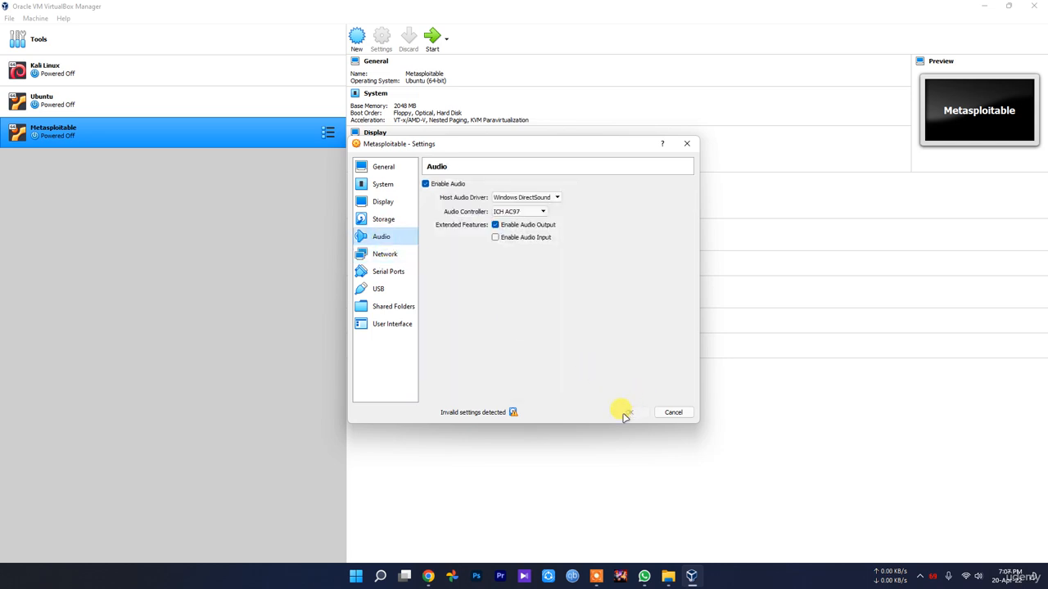
Inspect the IDE attachments on the Storage page and the invalid settings warning.
left_click(382, 219)
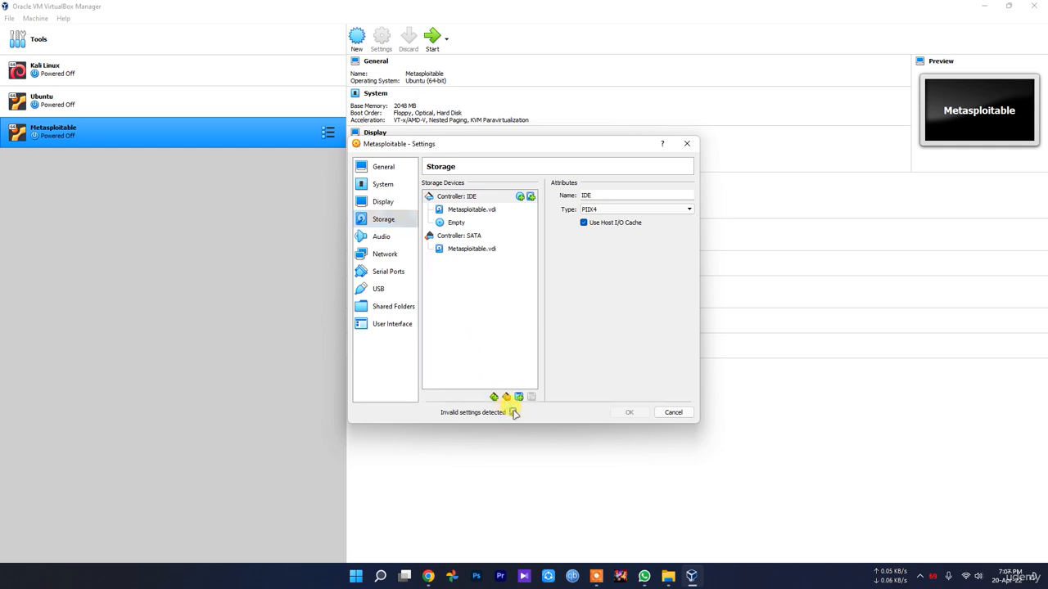
mouse_move(515, 415)
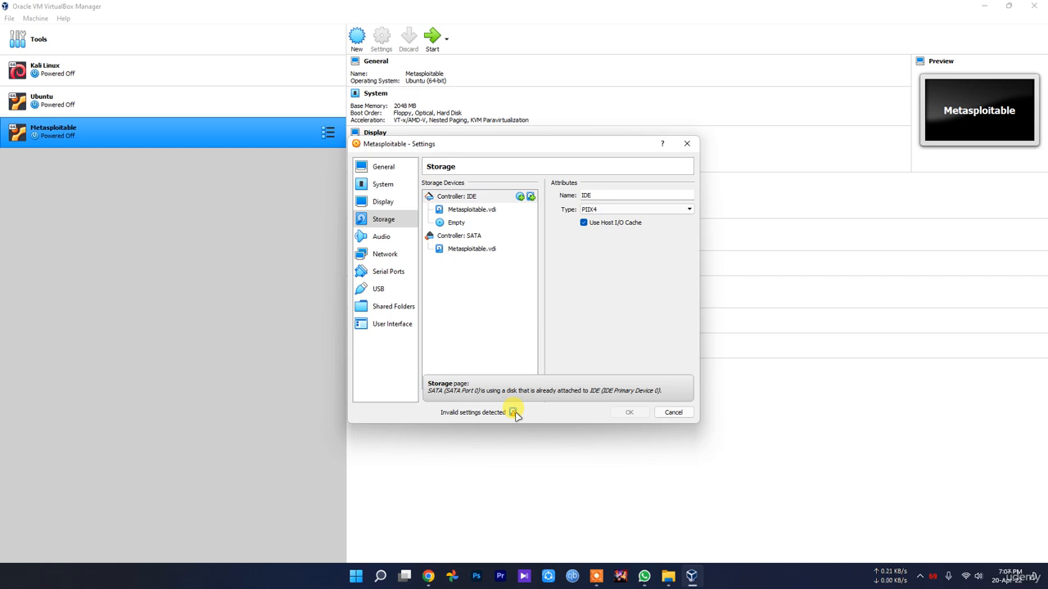
left_click(458, 220)
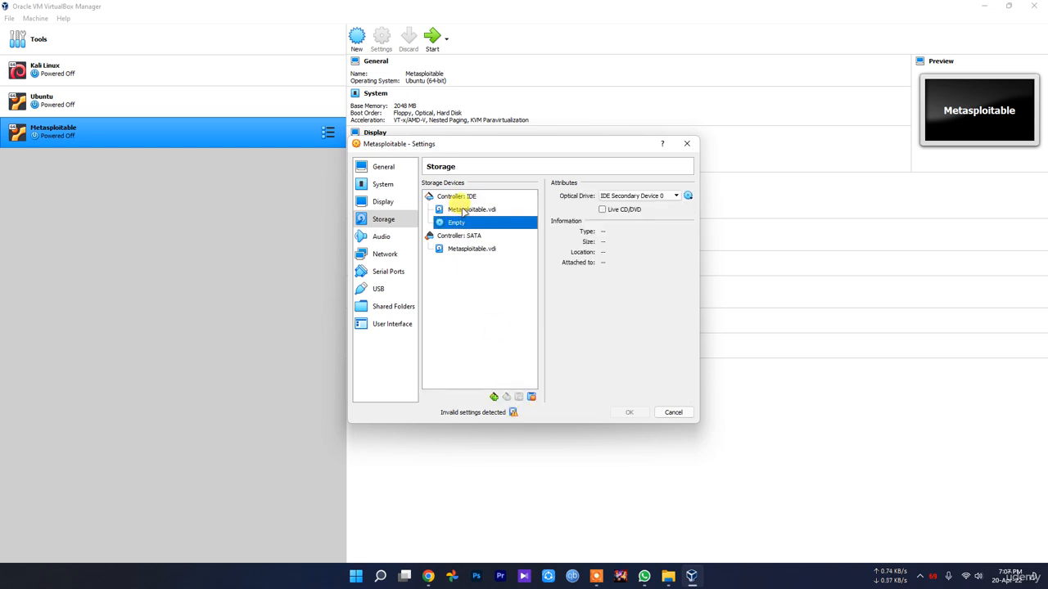
left_click(464, 211)
left_click(475, 224)
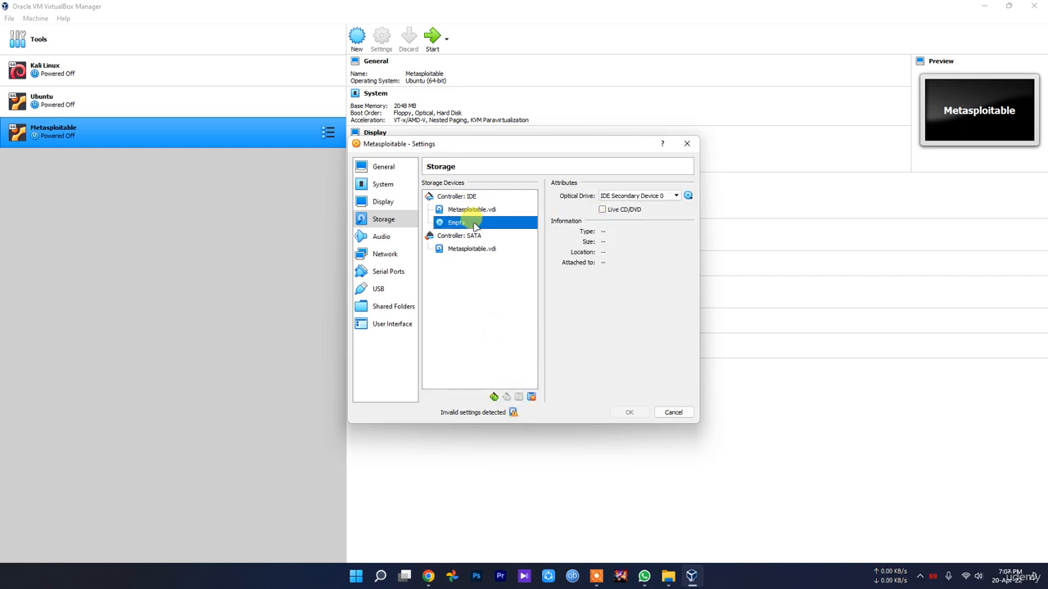
Discard the settings, reopen them, and set the processor count to 2 CPUs.
left_click(671, 413)
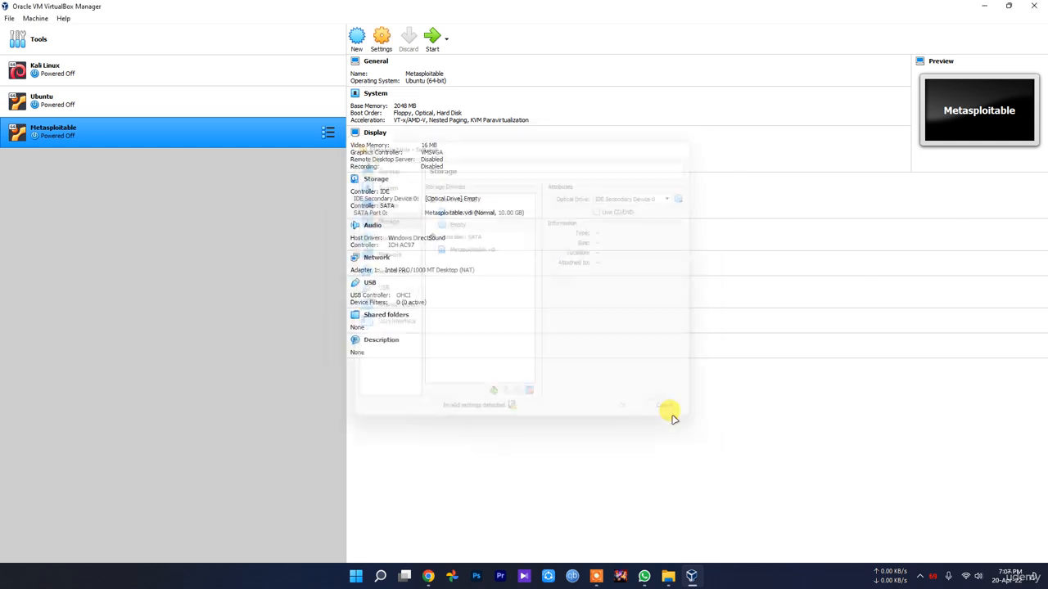
left_click(384, 44)
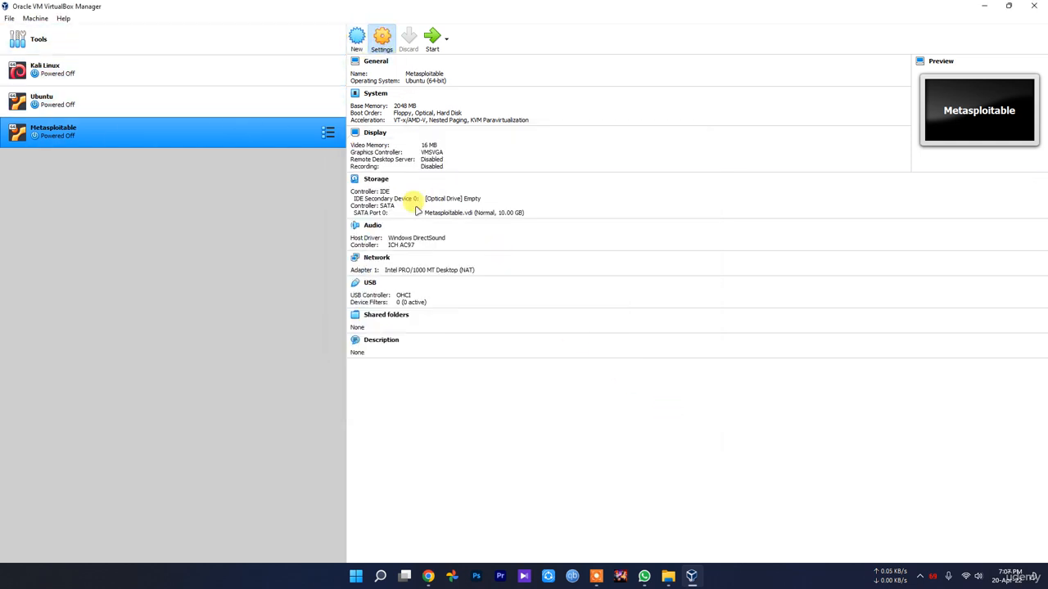
left_click(383, 184)
left_click(383, 201)
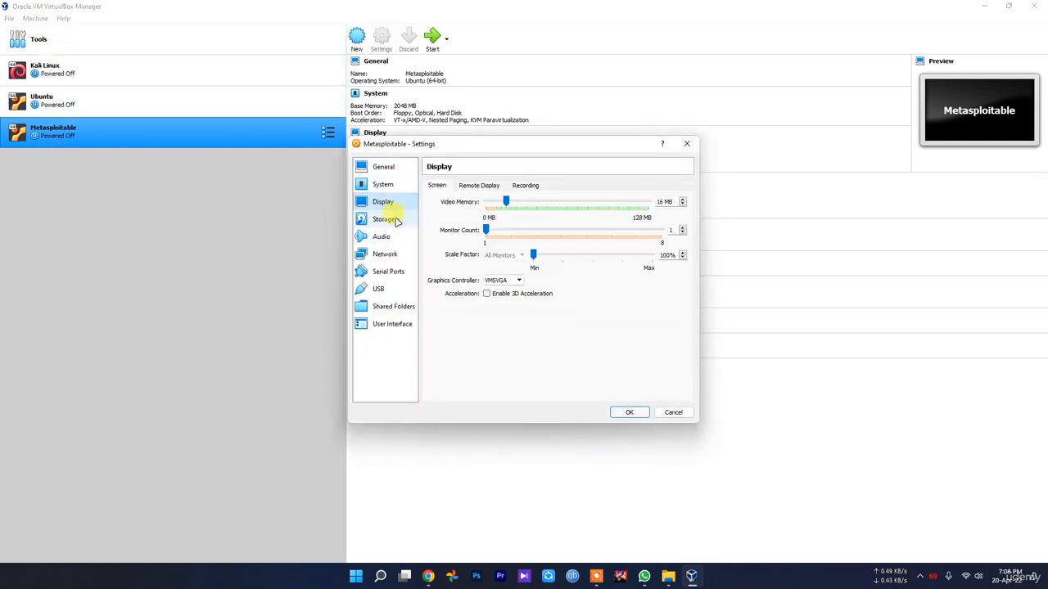
left_click(382, 184)
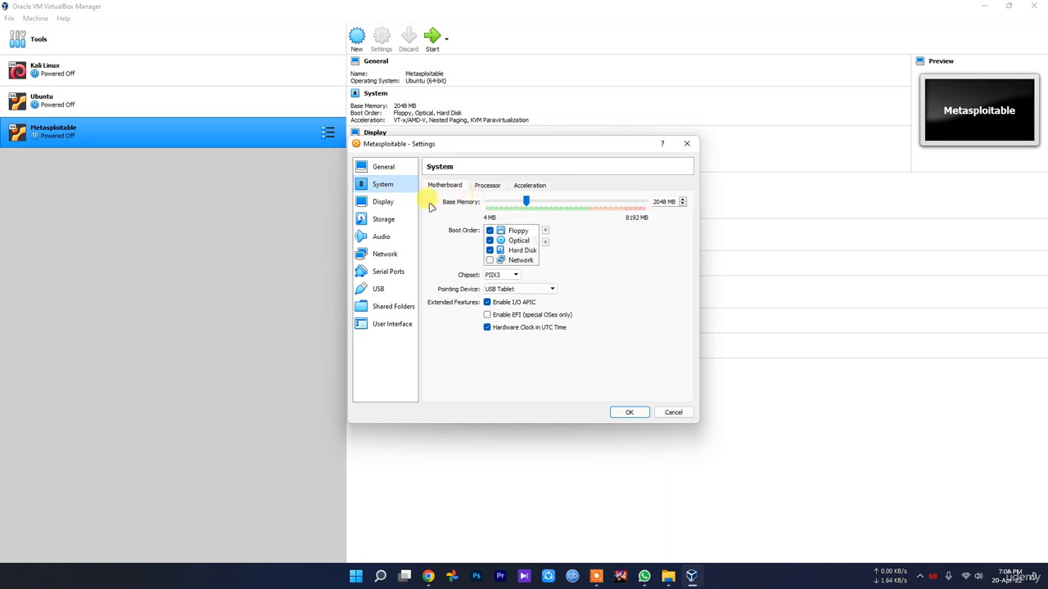
left_click(487, 185)
left_click_drag(486, 204, 500, 202)
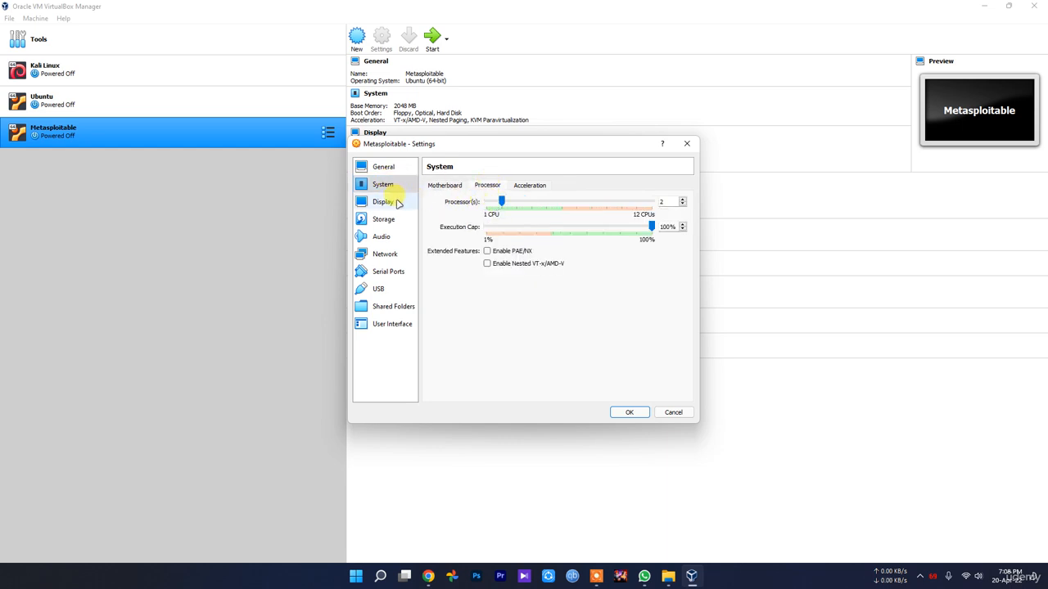
Look for a disk image for the empty IDE optical drive, then cancel the chooser.
left_click(396, 202)
left_click(389, 220)
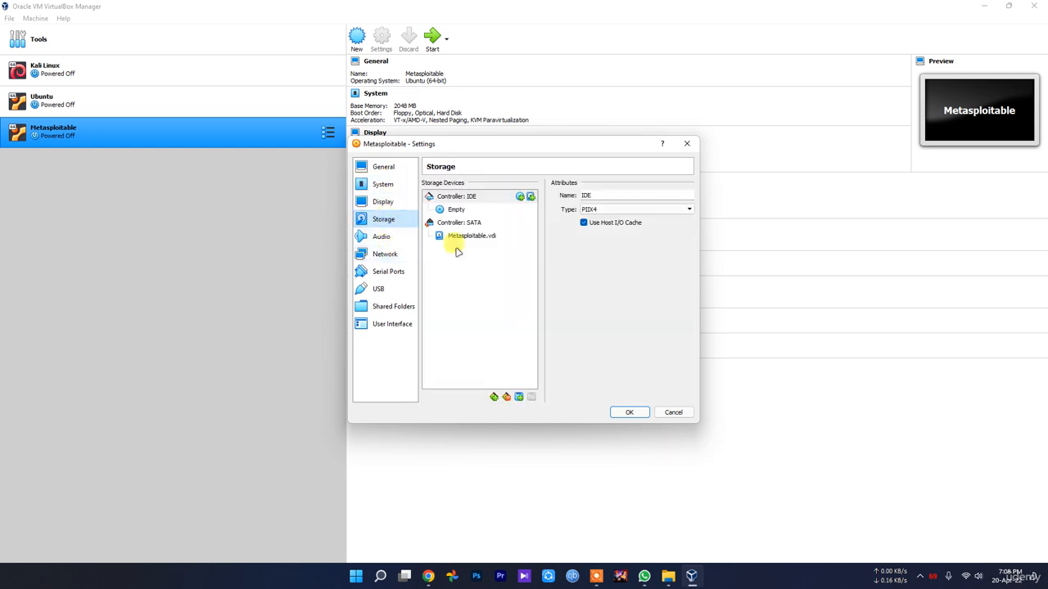
left_click(456, 209)
left_click(688, 197)
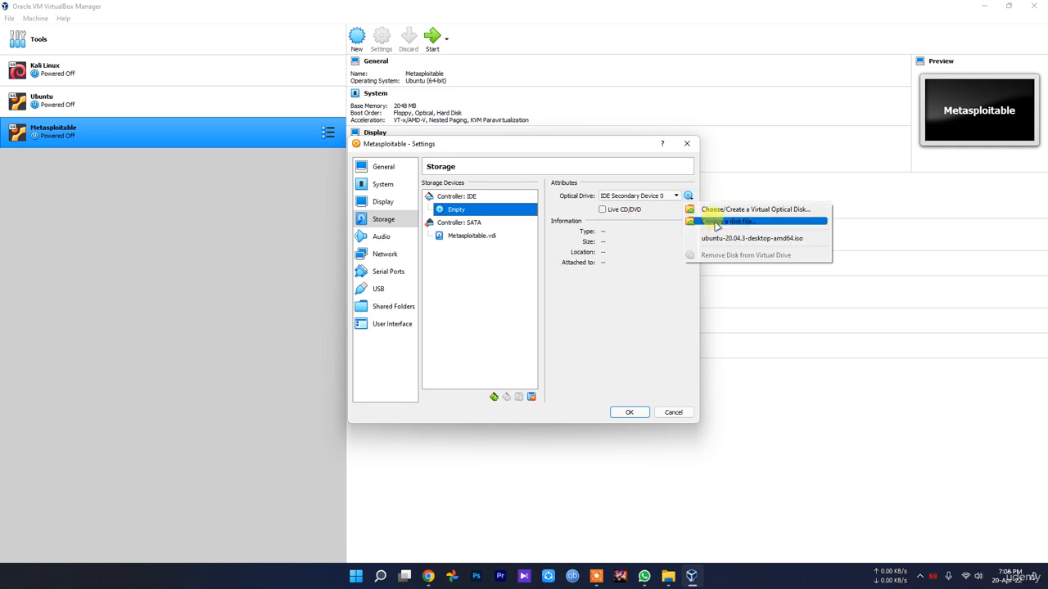
left_click(716, 223)
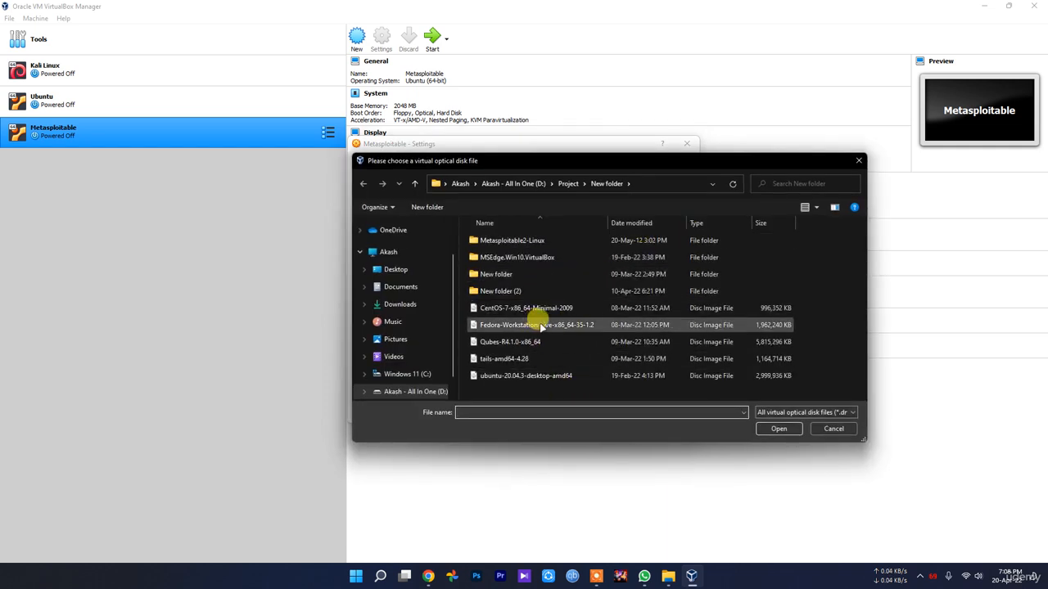
double_click(514, 241)
key("alt+Left")
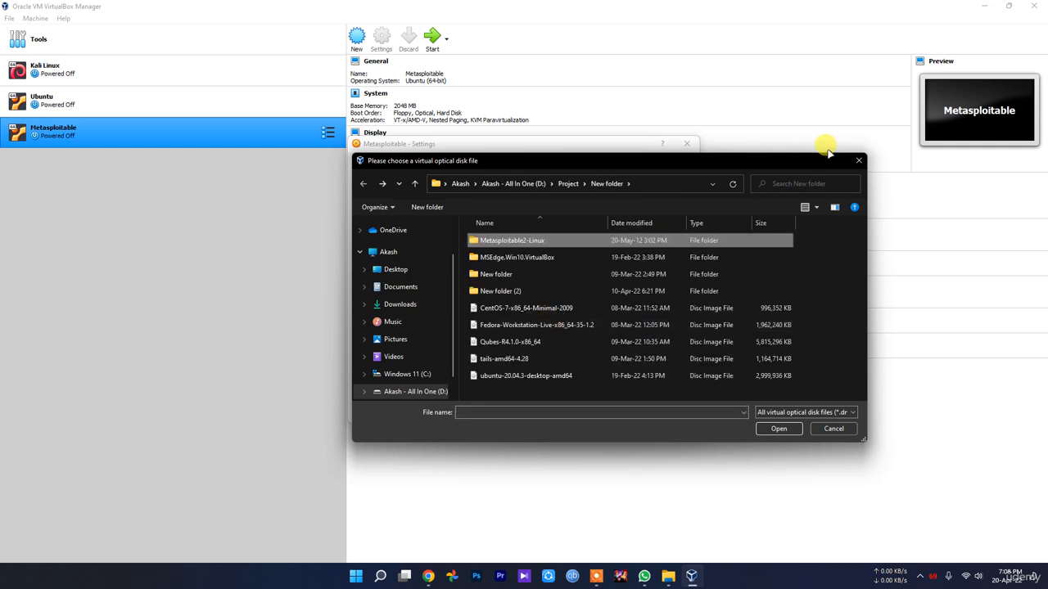
left_click(858, 160)
left_click(464, 237)
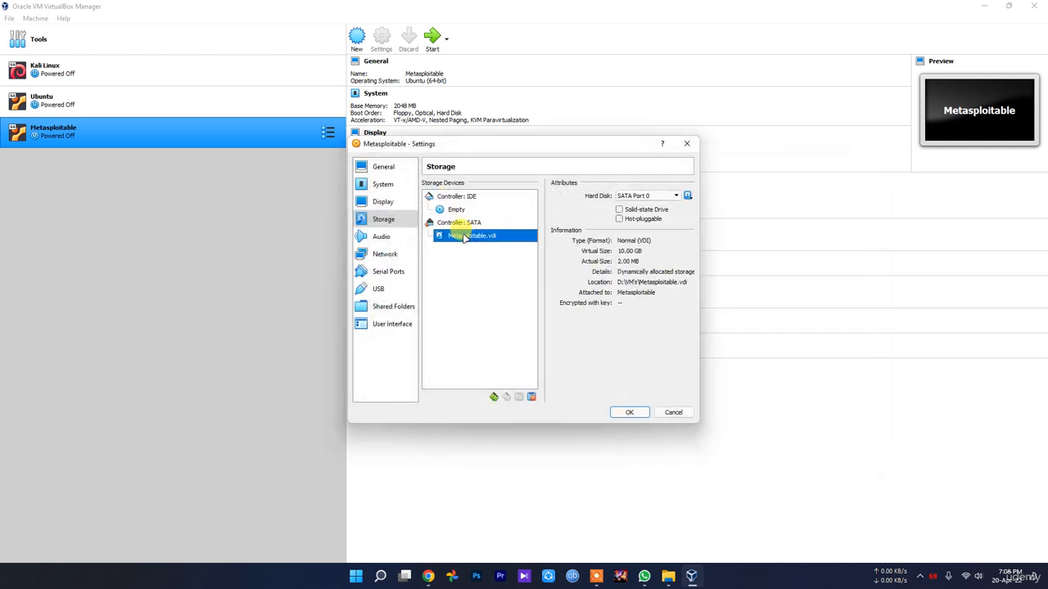
left_click(452, 210)
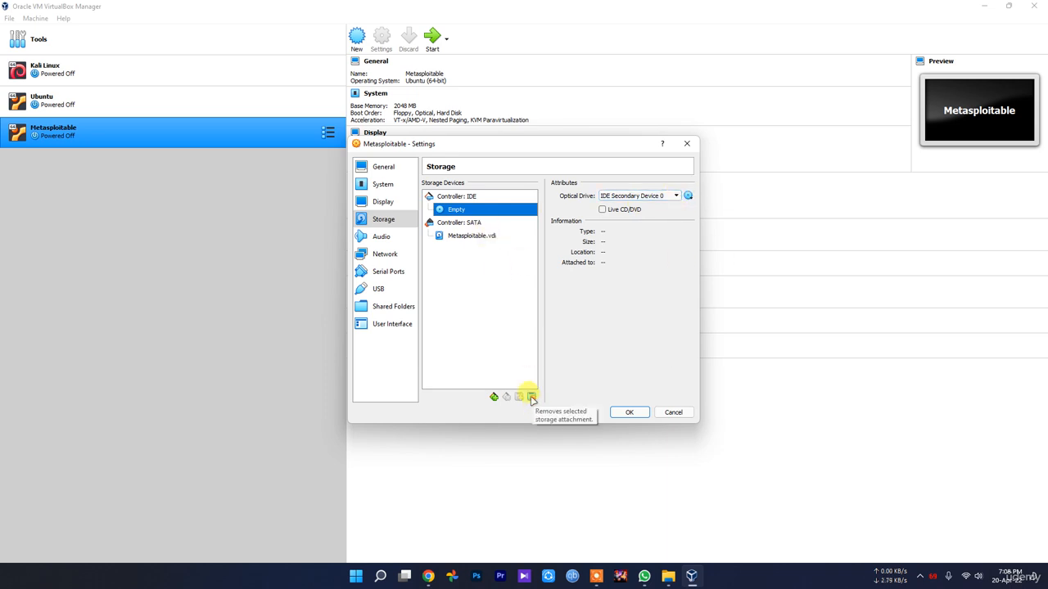
Try adding an optical drive to the IDE controller.
left_click(449, 196)
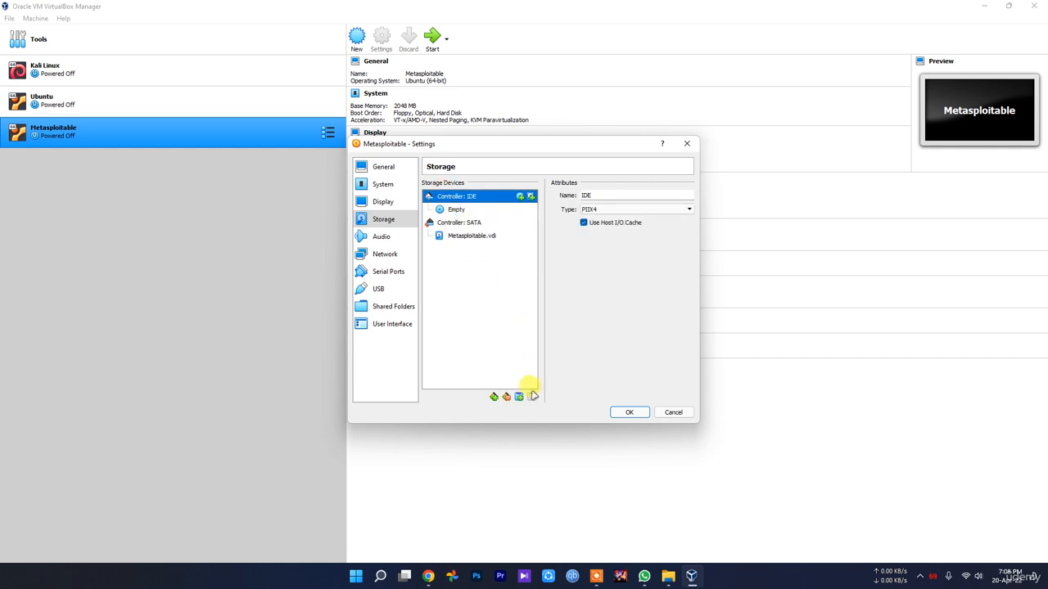
left_click(518, 397)
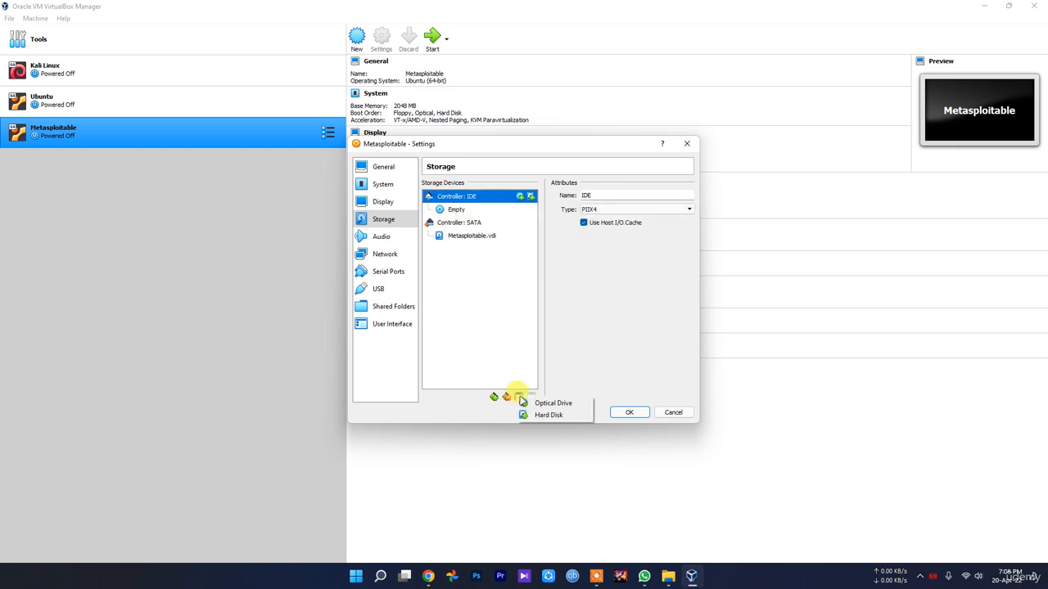
left_click(545, 402)
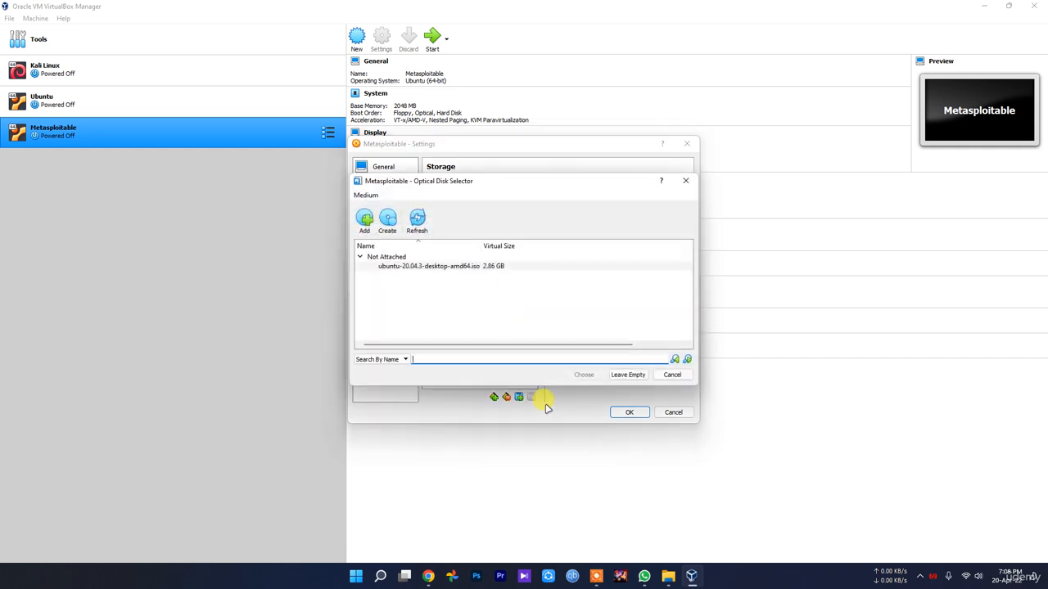
left_click(919, 576)
left_click(941, 546)
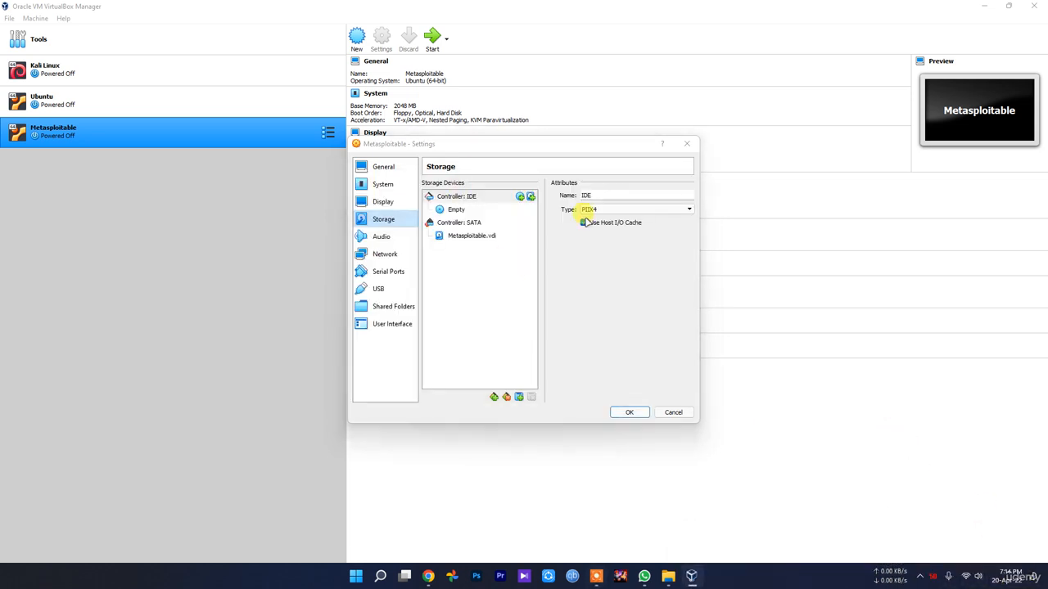
Add a hard disk to the IDE controller and browse to the D:\Project folder.
left_click(465, 199)
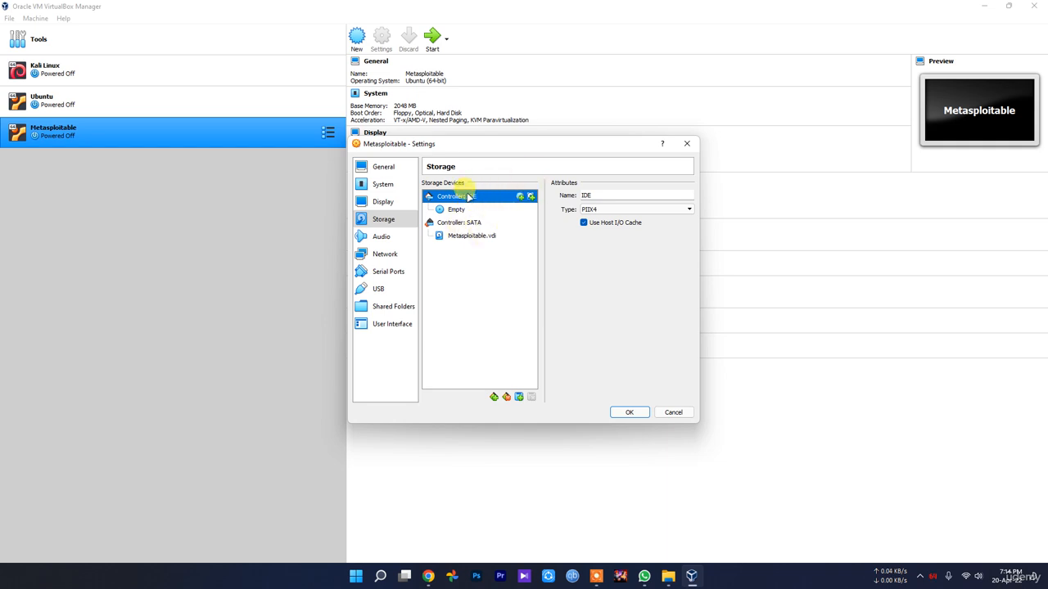
left_click(521, 398)
left_click(536, 416)
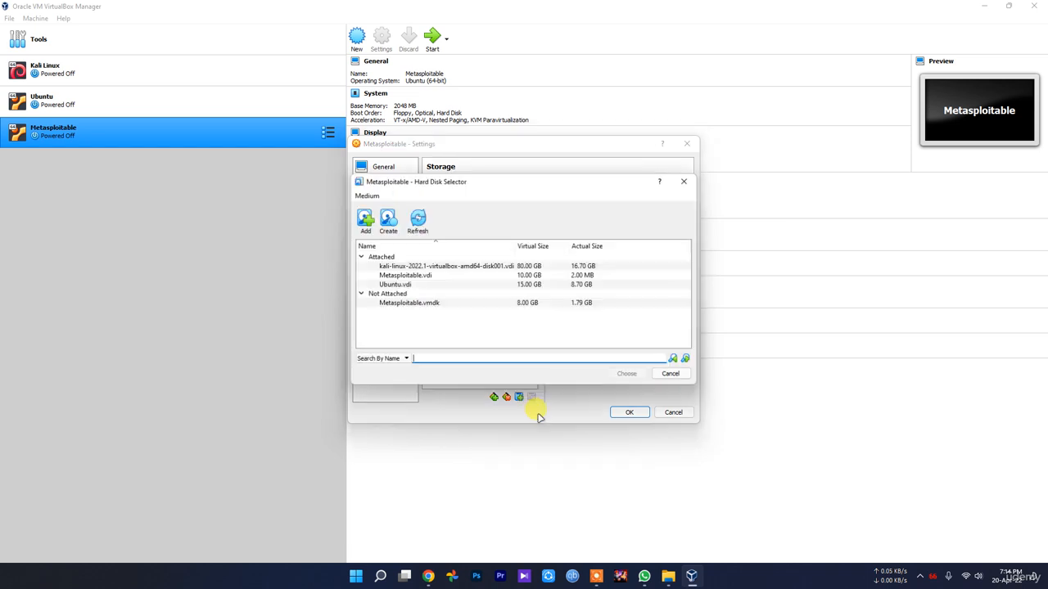
left_click(364, 219)
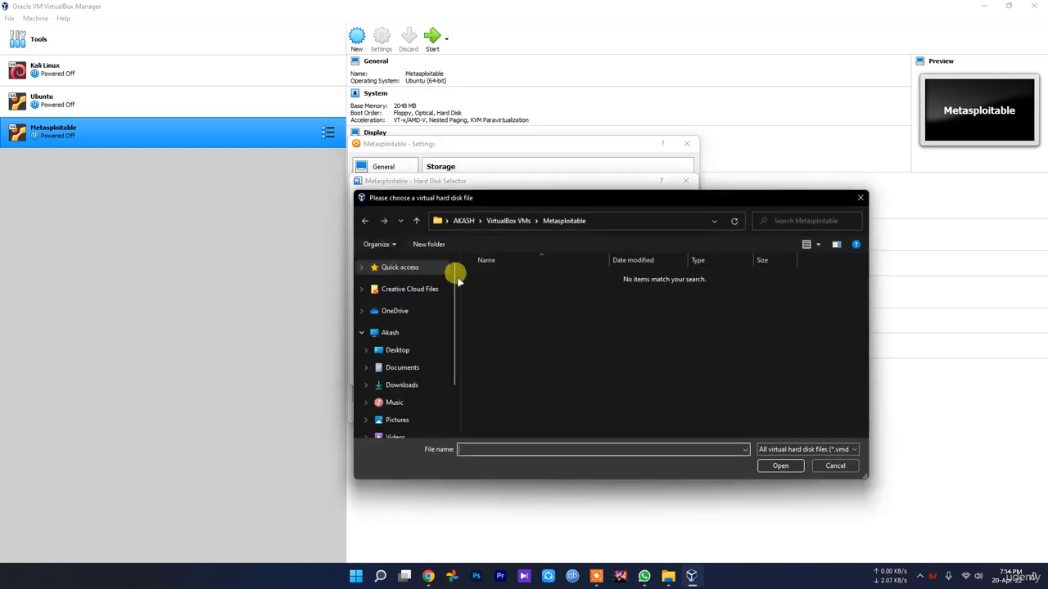
scroll(421, 415, "down", 3)
left_click(419, 405)
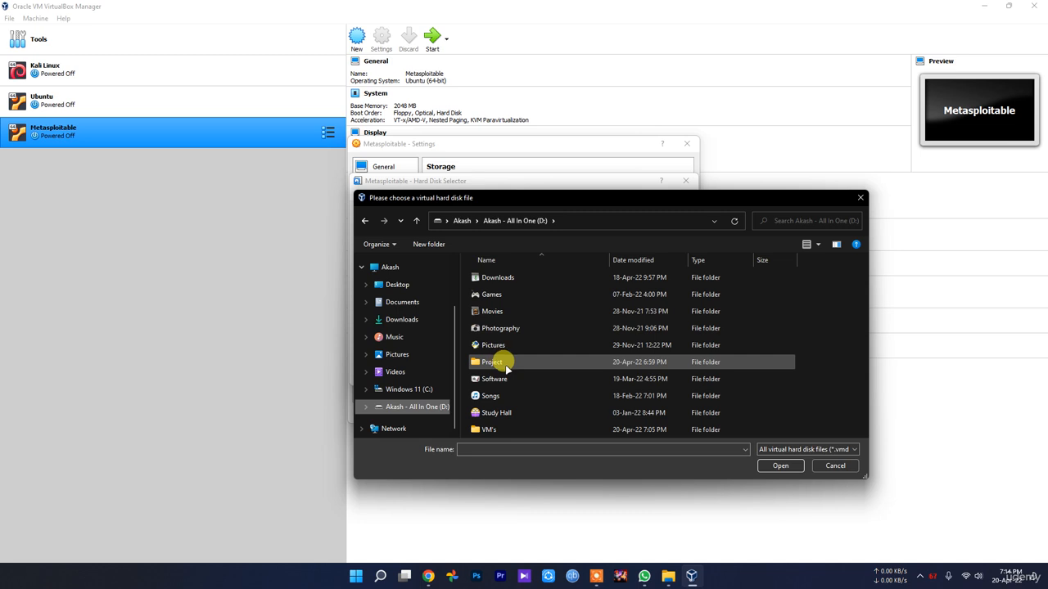
double_click(505, 365)
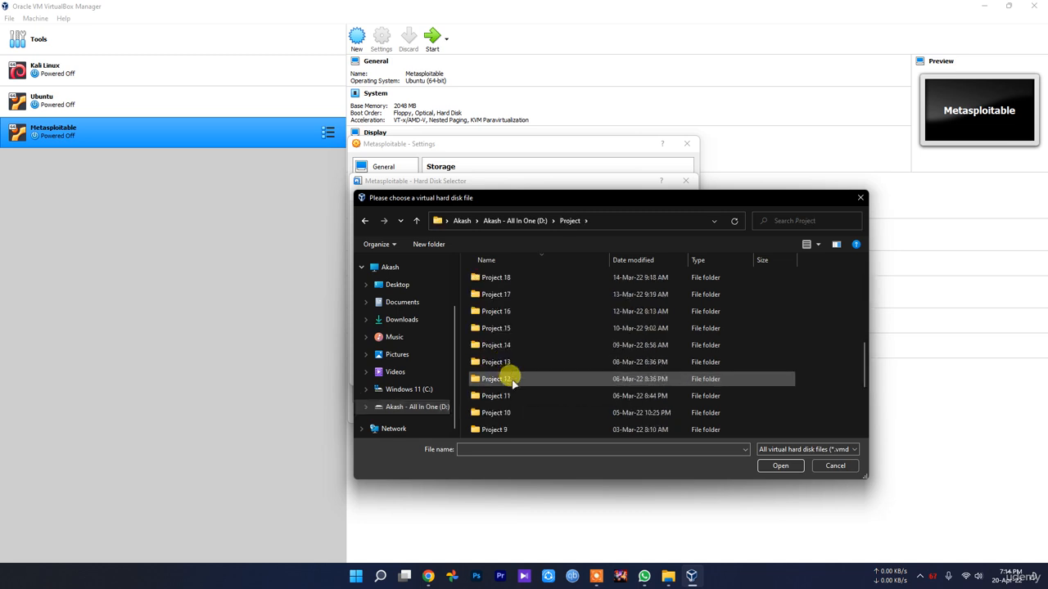
Attach Metasploitable.vmdk from New folder\Metasploitable2-Linux to the IDE controller.
scroll(507, 393, "down", 5)
double_click(518, 431)
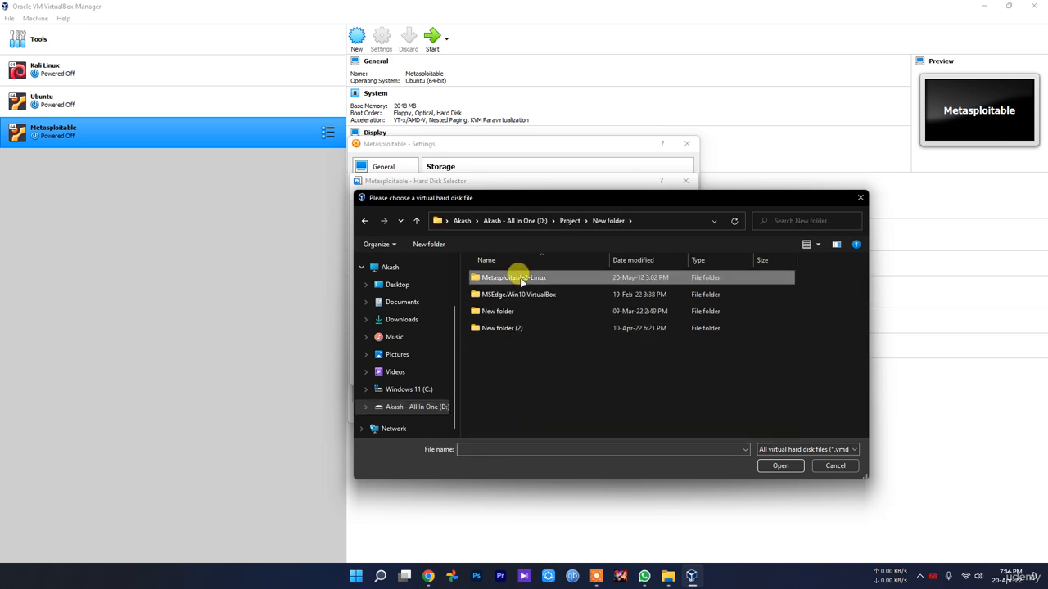
double_click(509, 277)
left_click(506, 278)
double_click(507, 278)
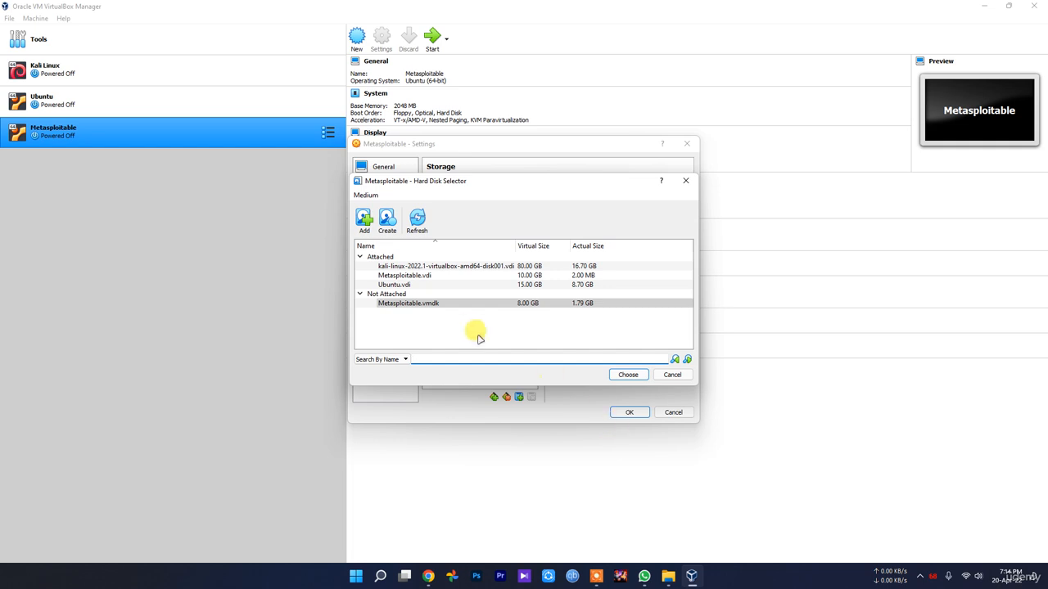
left_click(628, 374)
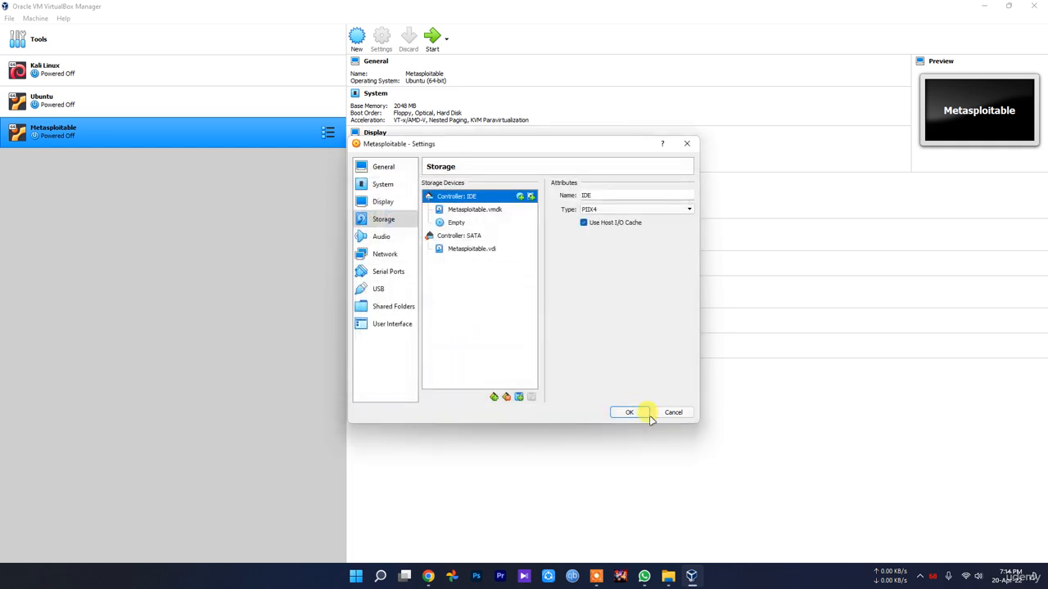
Set Network Adapter 1 to Bridged Adapter on the Realtek wireless NIC.
left_click(379, 237)
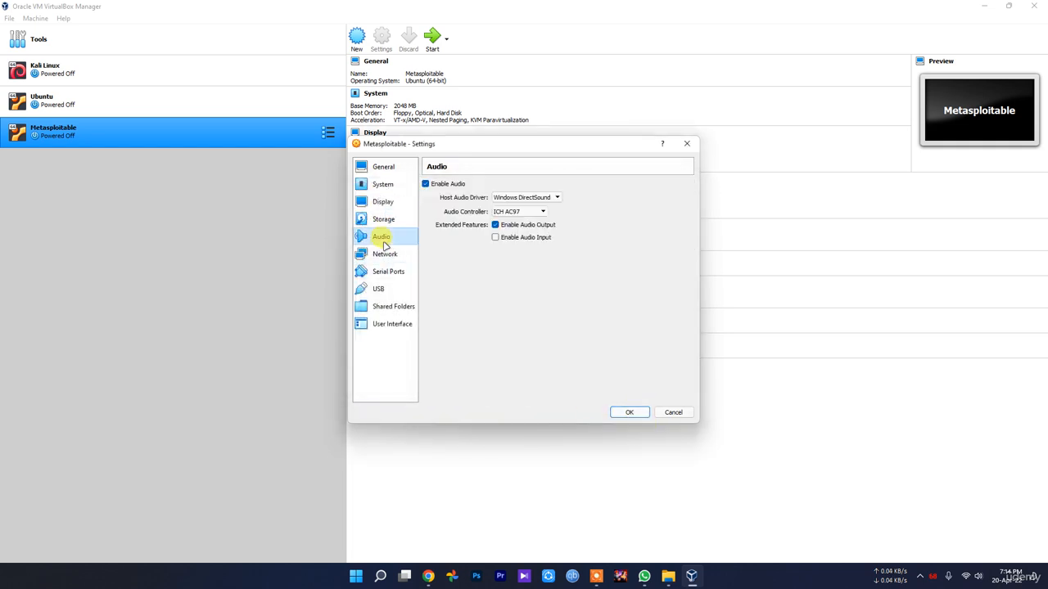
left_click(385, 256)
left_click(527, 214)
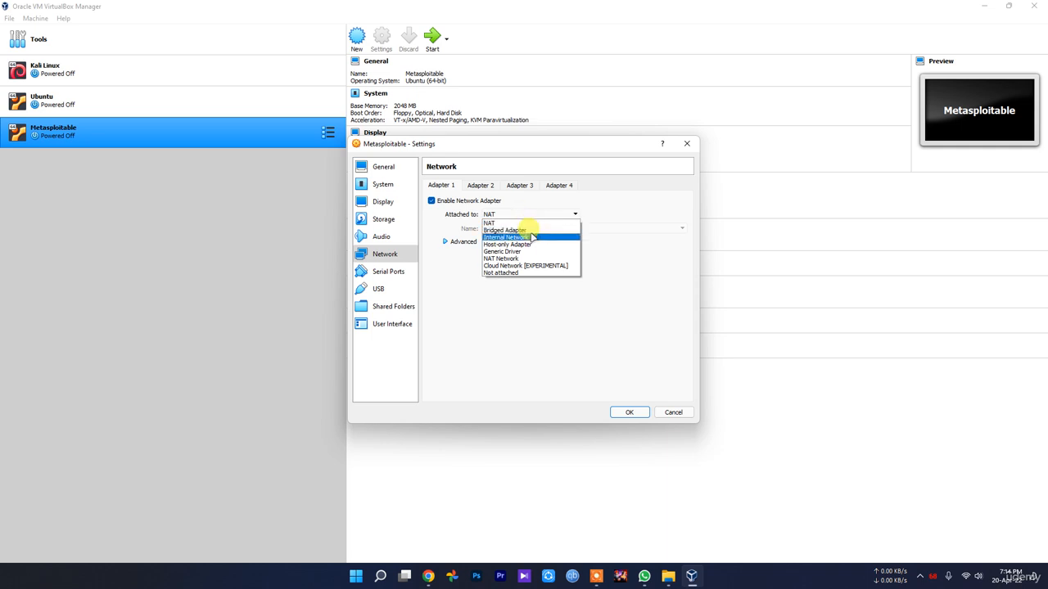
left_click(528, 234)
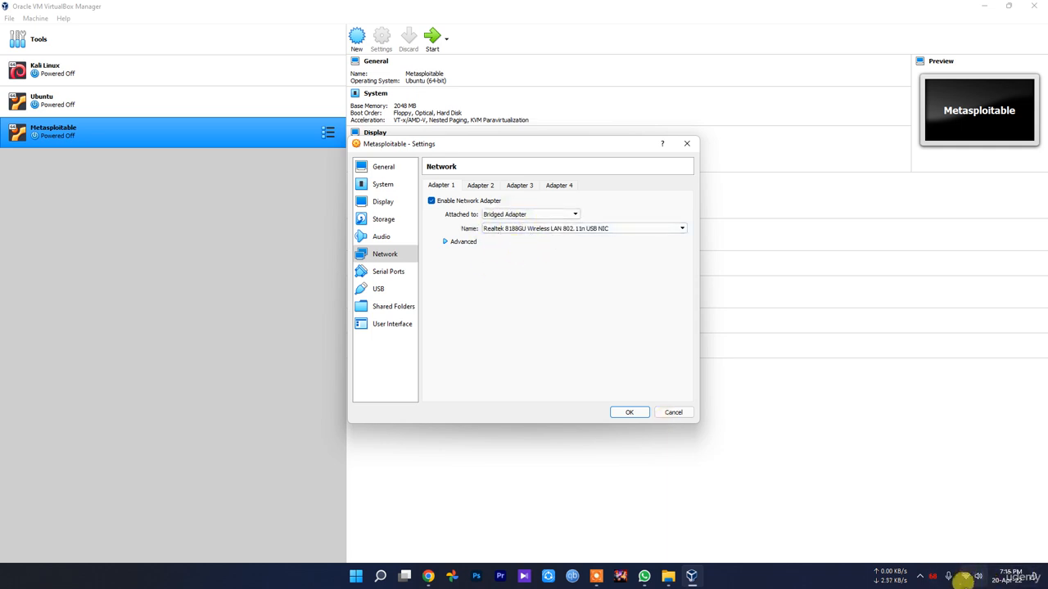
left_click(500, 215)
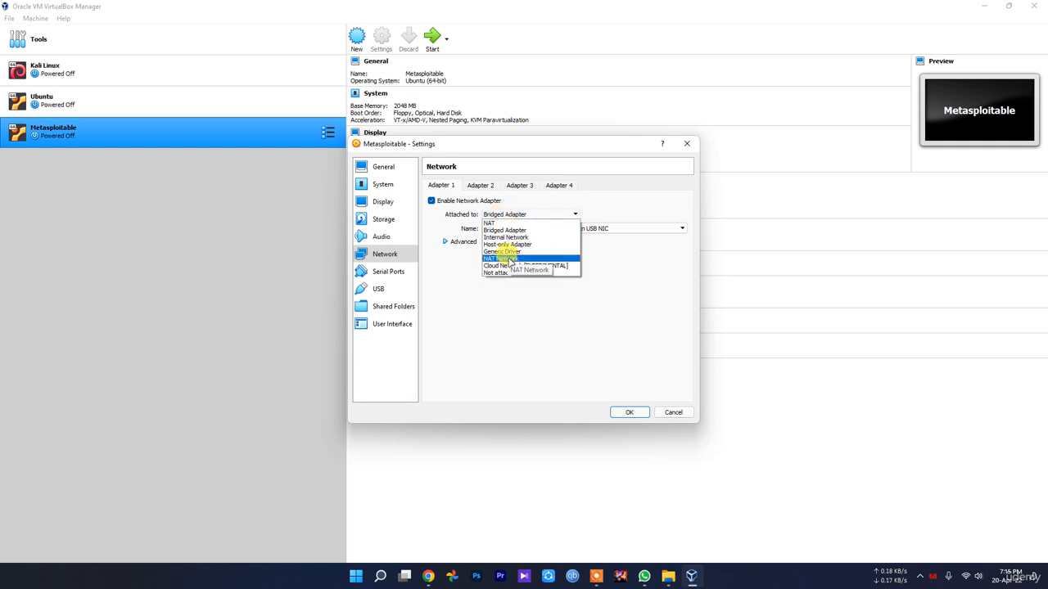
left_click(513, 342)
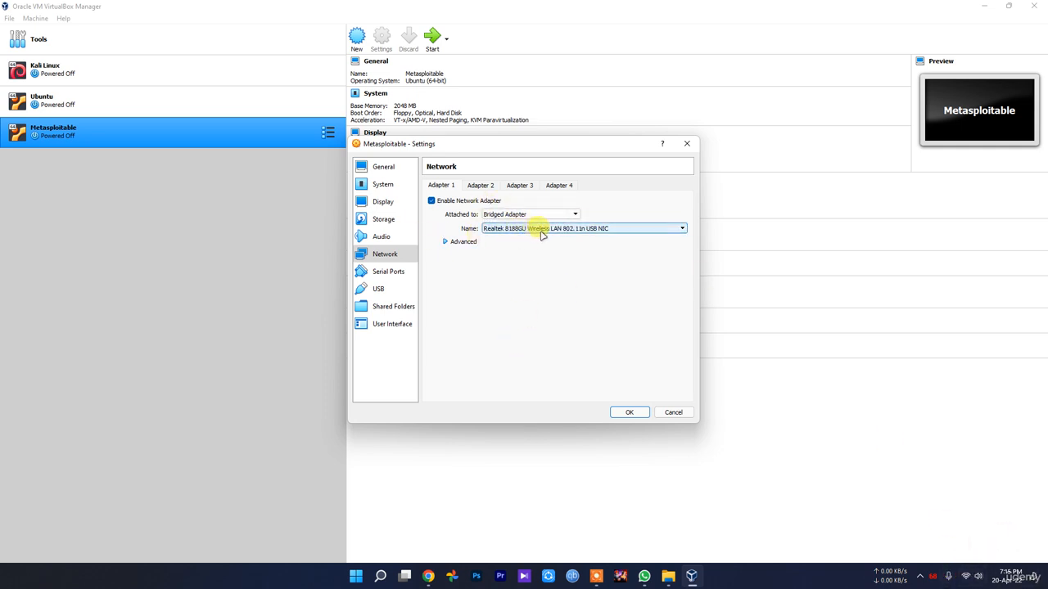
Glance at the Serial Ports and USB settings, then save the settings with OK.
left_click(388, 271)
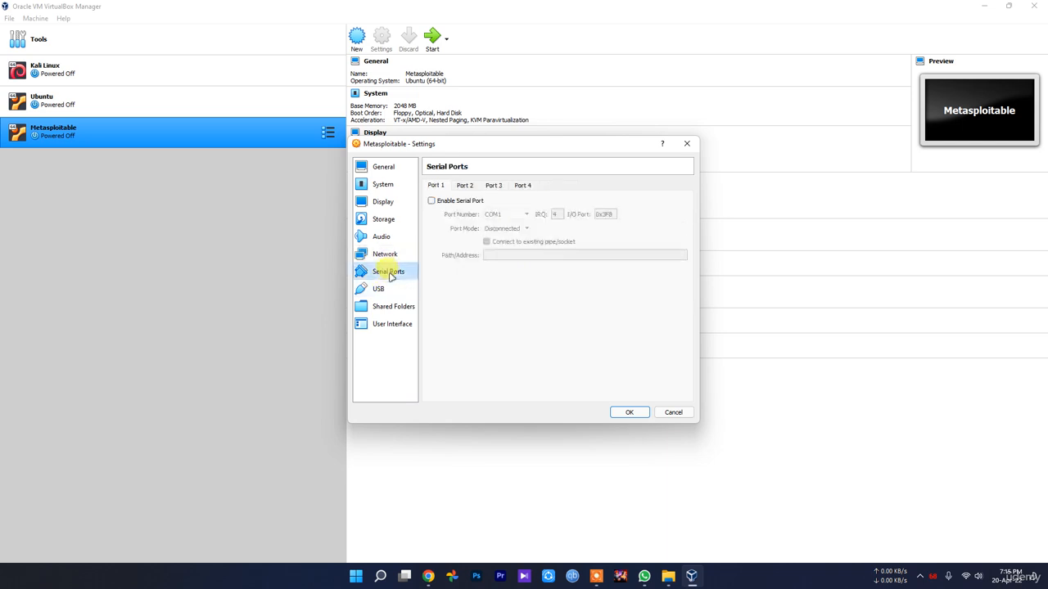
left_click(378, 288)
left_click(623, 413)
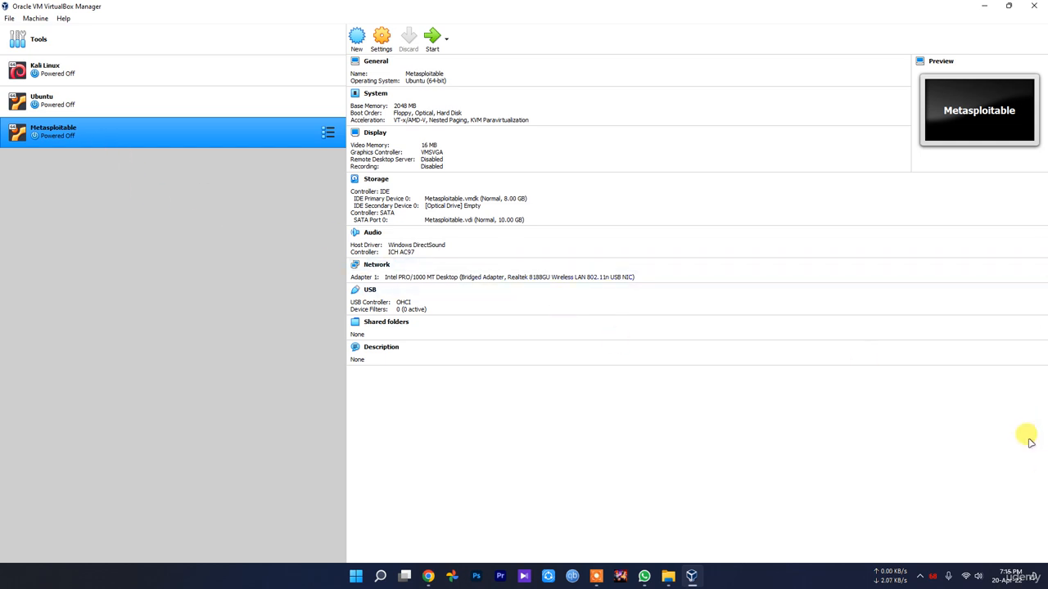
Start the Metasploitable VM and confirm booting from the start-up disk.
left_click(918, 577)
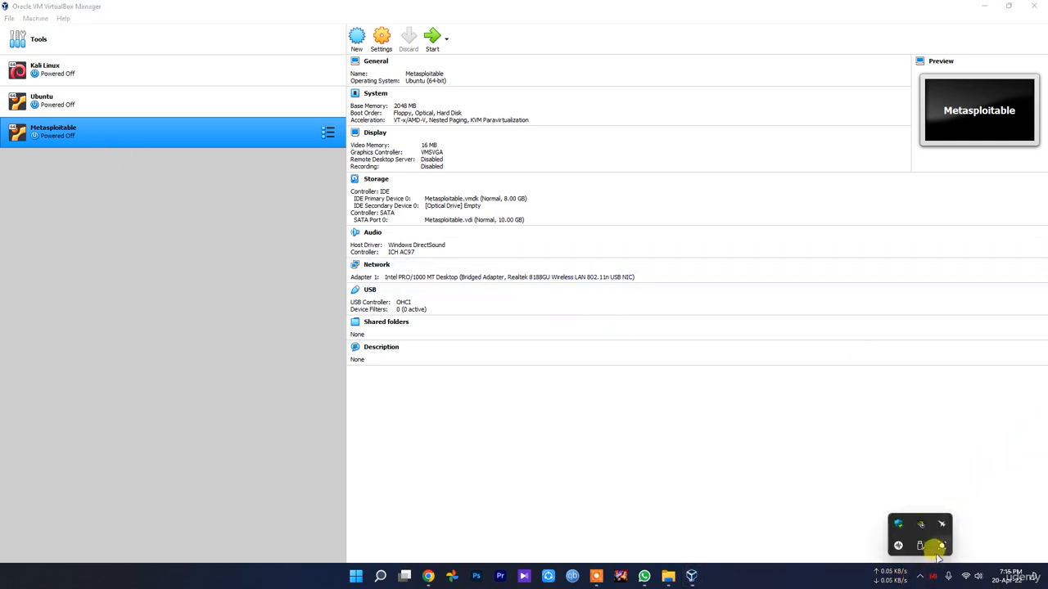
left_click(765, 512)
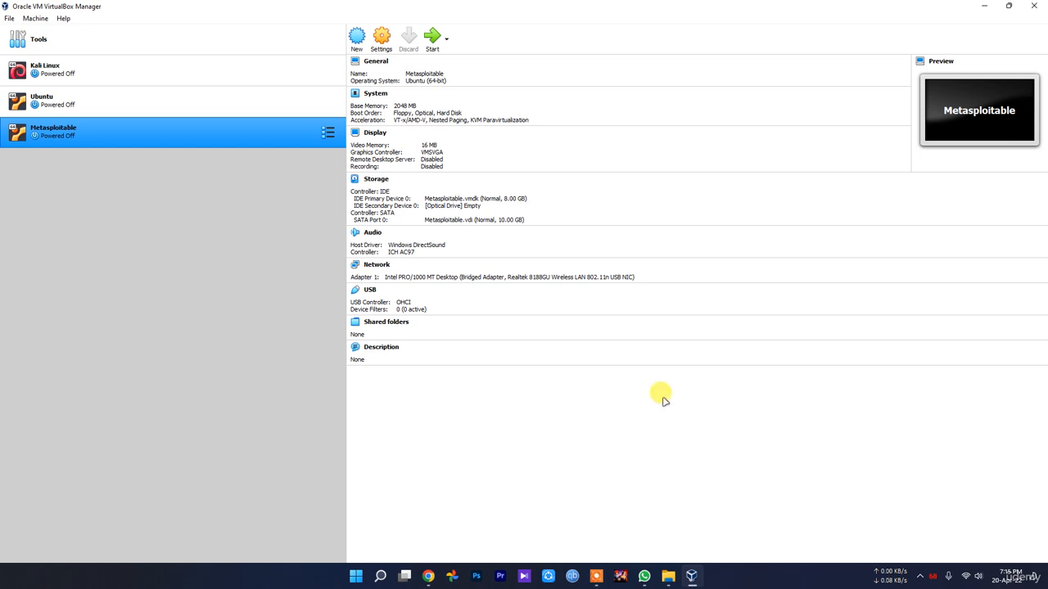
left_click(432, 36)
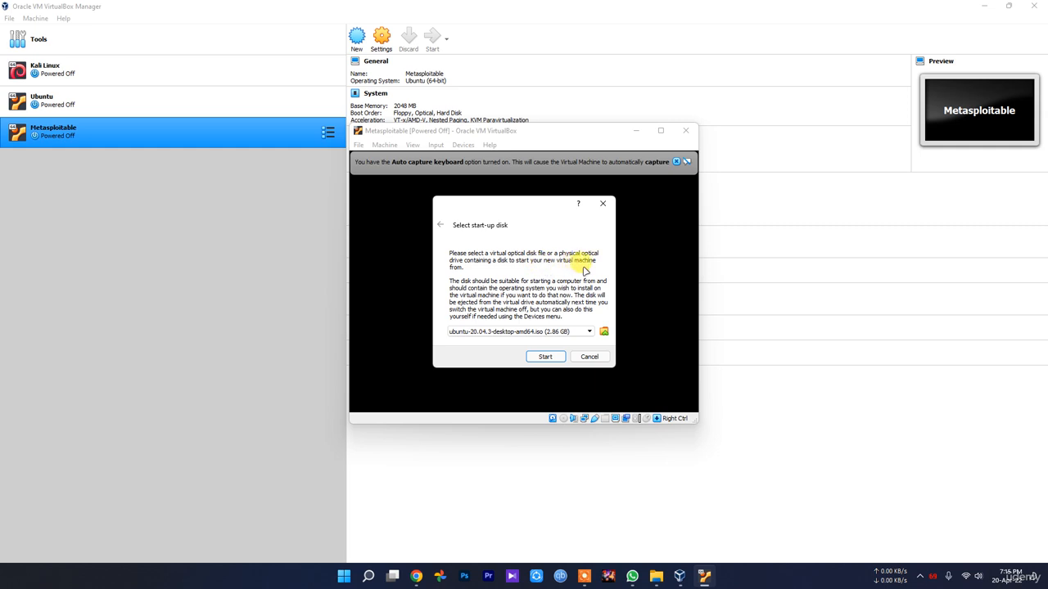
left_click(543, 357)
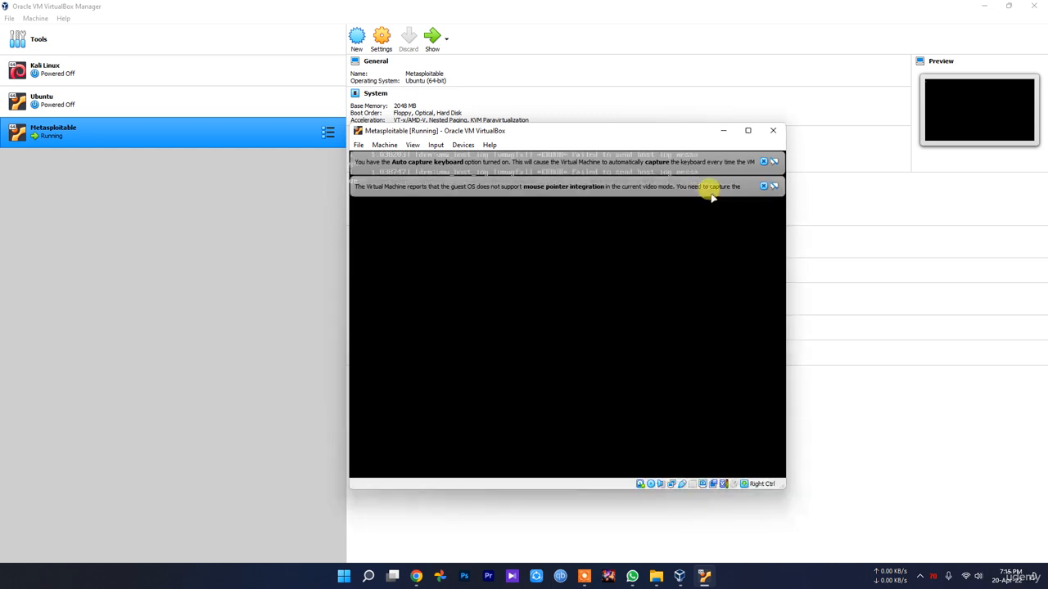
Dismiss the keyboard and mouse notices, boot to the Ubuntu Welcome screen, then close the VM window.
left_click(762, 159)
left_click(763, 159)
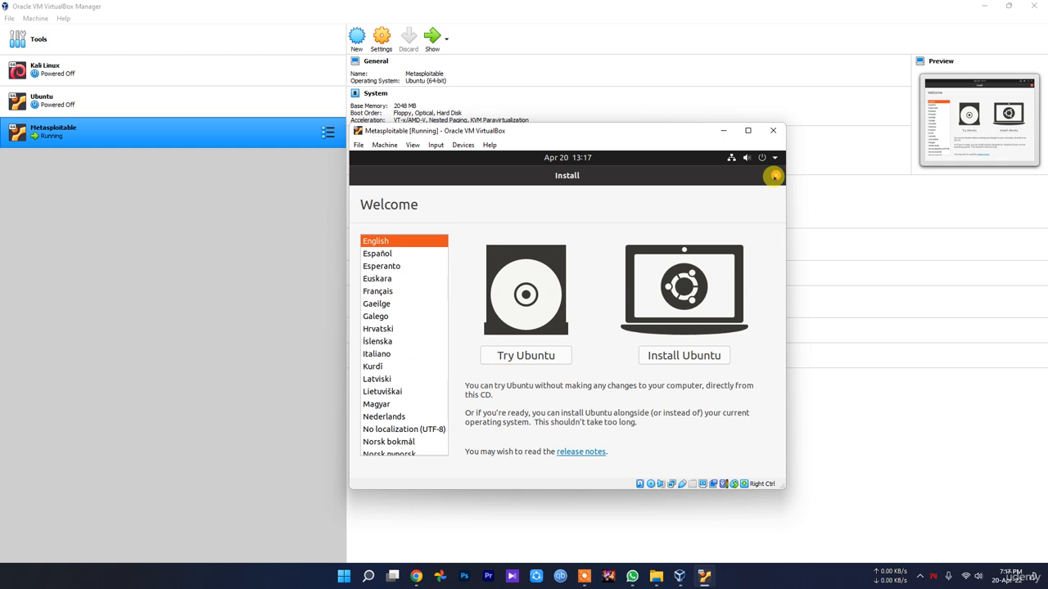
left_click(920, 576)
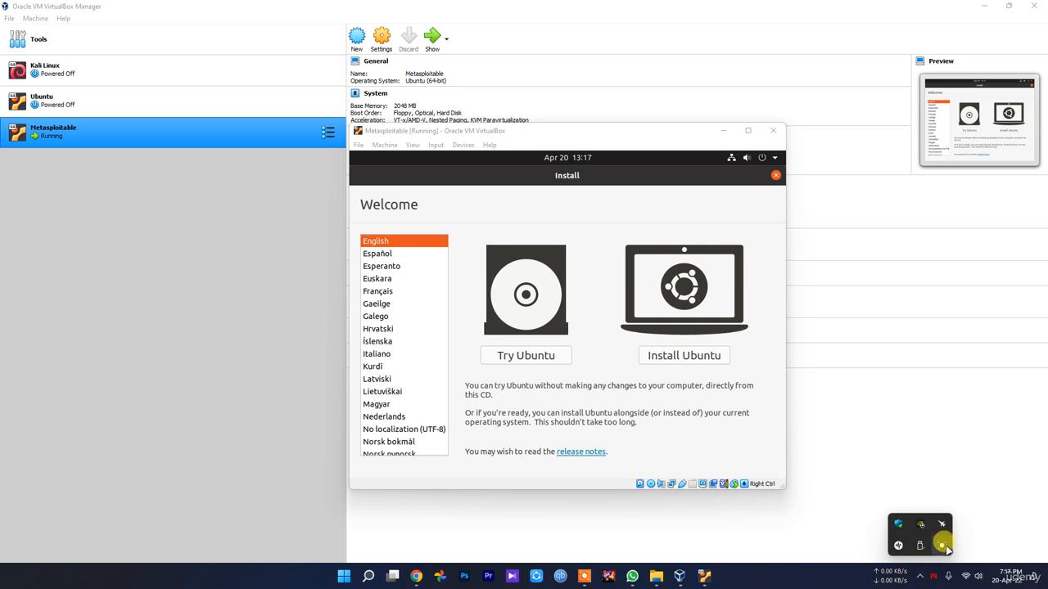
left_click(940, 543)
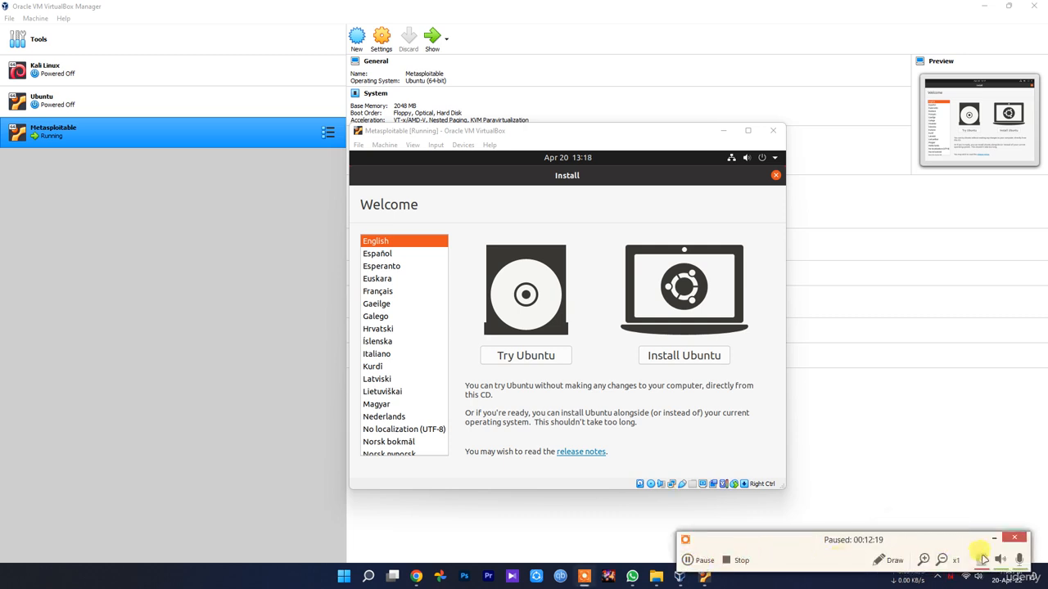
left_click(702, 564)
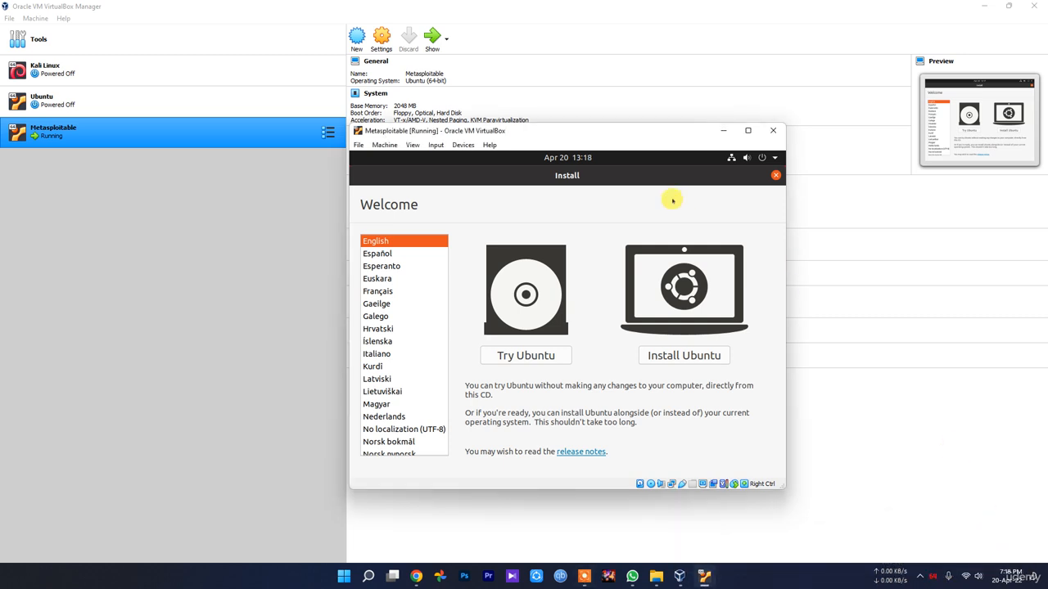
left_click(773, 131)
Power off the Metasploitable machine and remove it along with all its files.
left_click(542, 323)
left_click(520, 340)
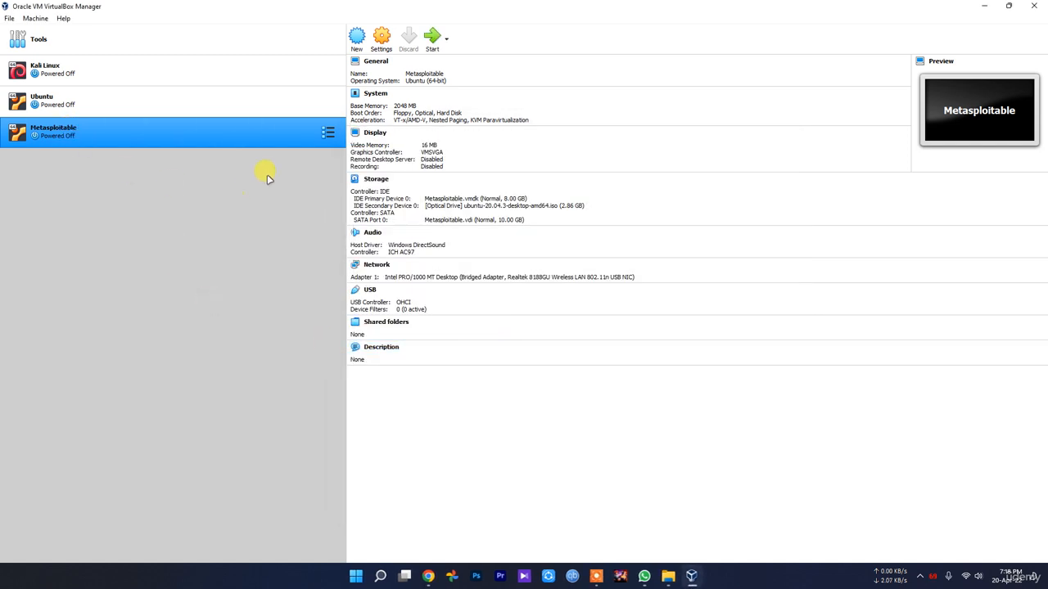
right_click(124, 129)
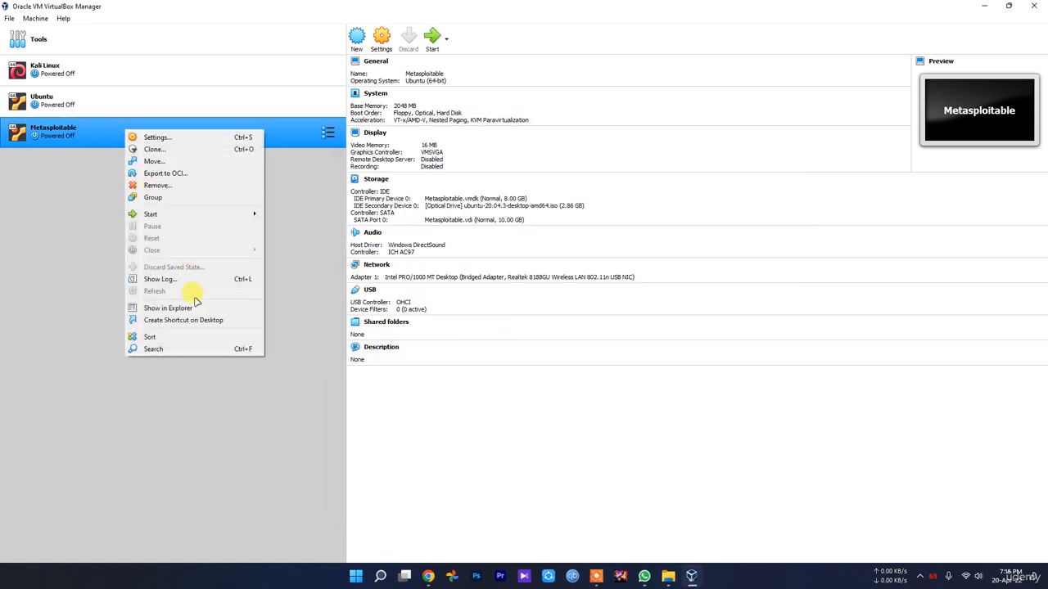
left_click(169, 185)
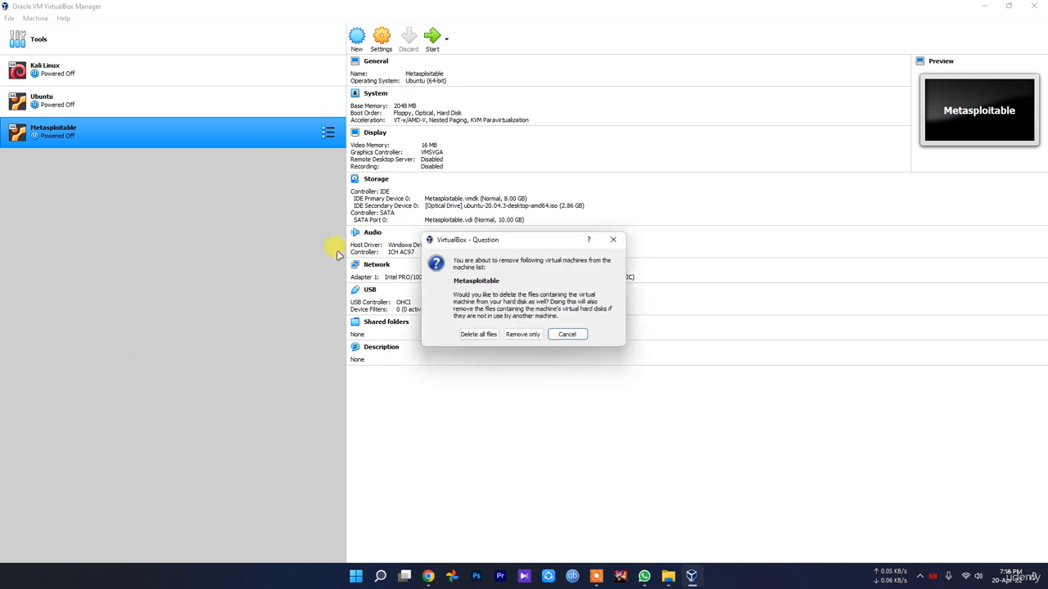
left_click(468, 334)
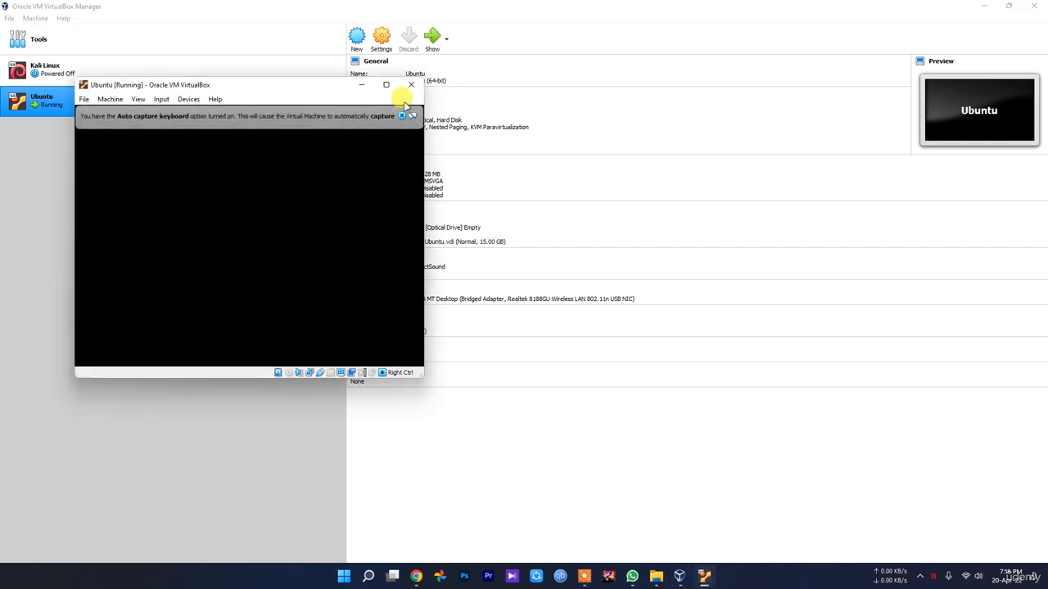
Power off the running Ubuntu machine and return to the welcome page.
left_click(411, 85)
left_click(209, 262)
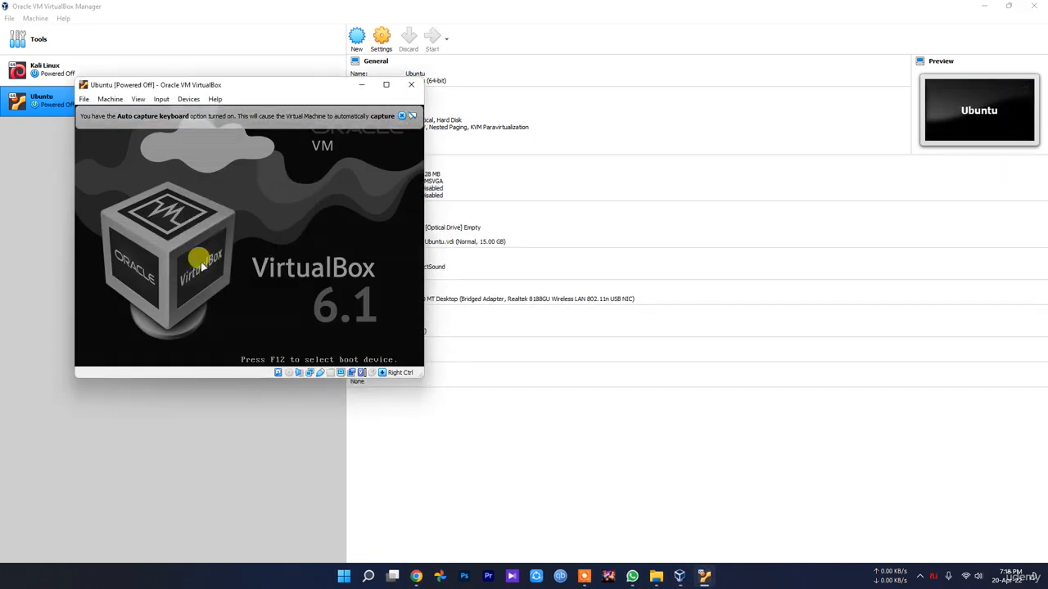
left_click(77, 48)
Start a new machine named Metasploitable with type Linux and version Ubuntu (64-bit).
left_click(451, 45)
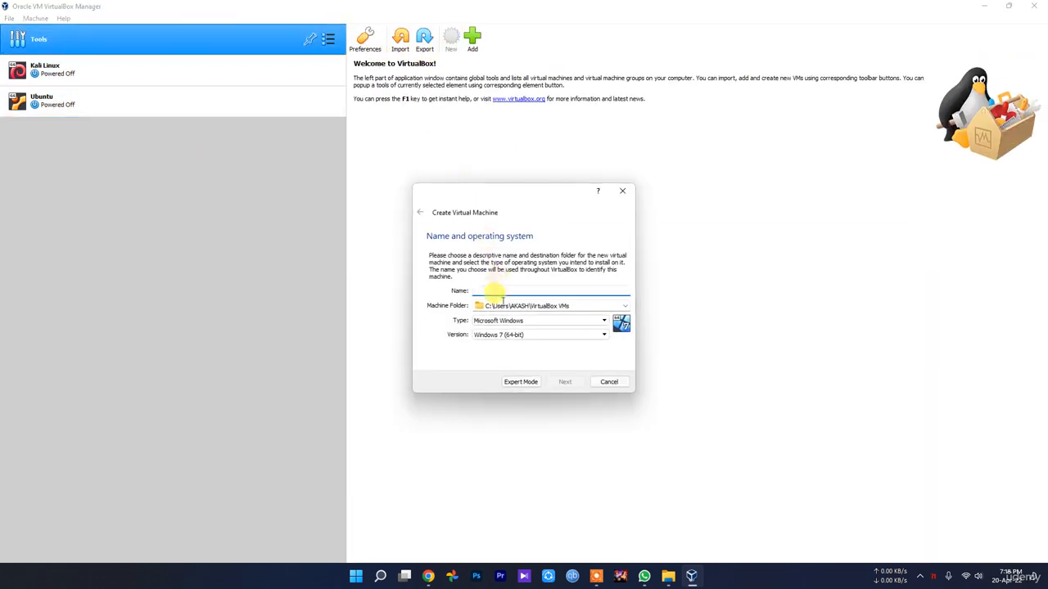
left_click(498, 290)
type("Me")
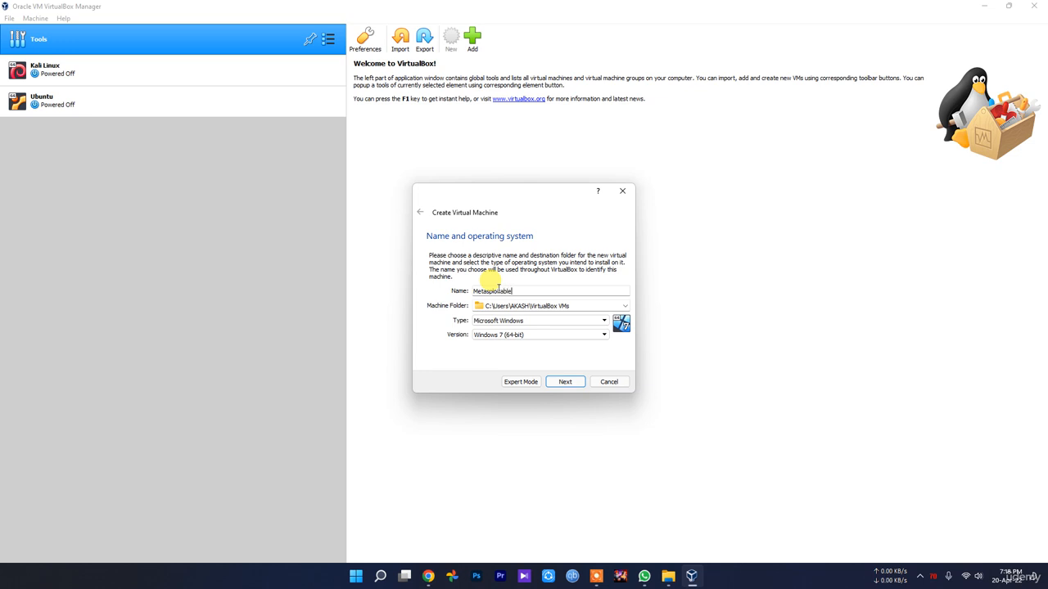
type("tasploitable")
left_click(519, 320)
left_click(506, 337)
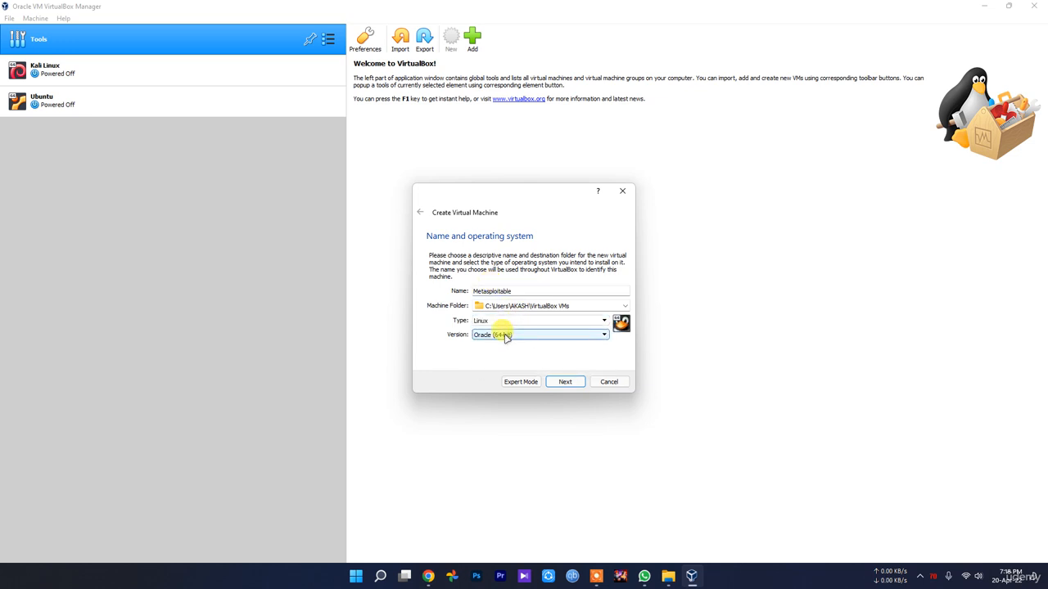
left_click(506, 335)
scroll(515, 376, "down", 3)
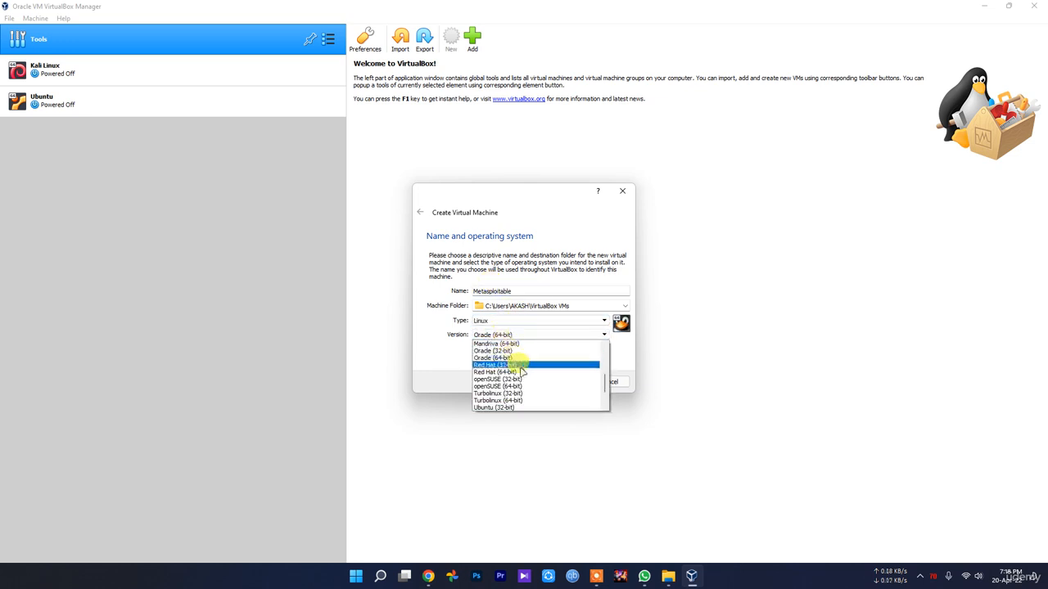
left_click(516, 393)
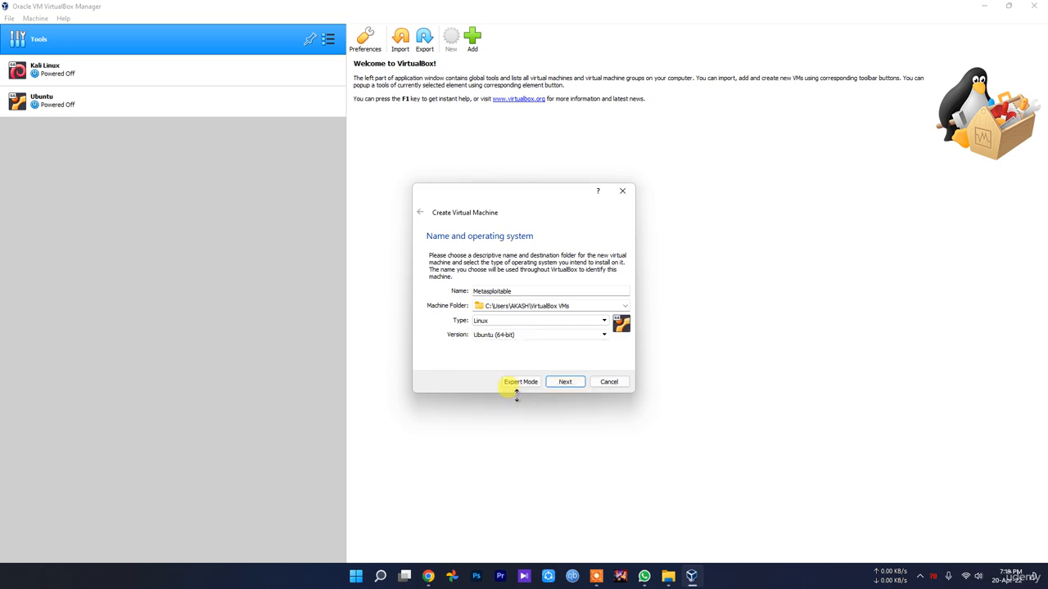
Give it 2048 MB of memory and choose to use an existing virtual hard disk.
left_click(563, 384)
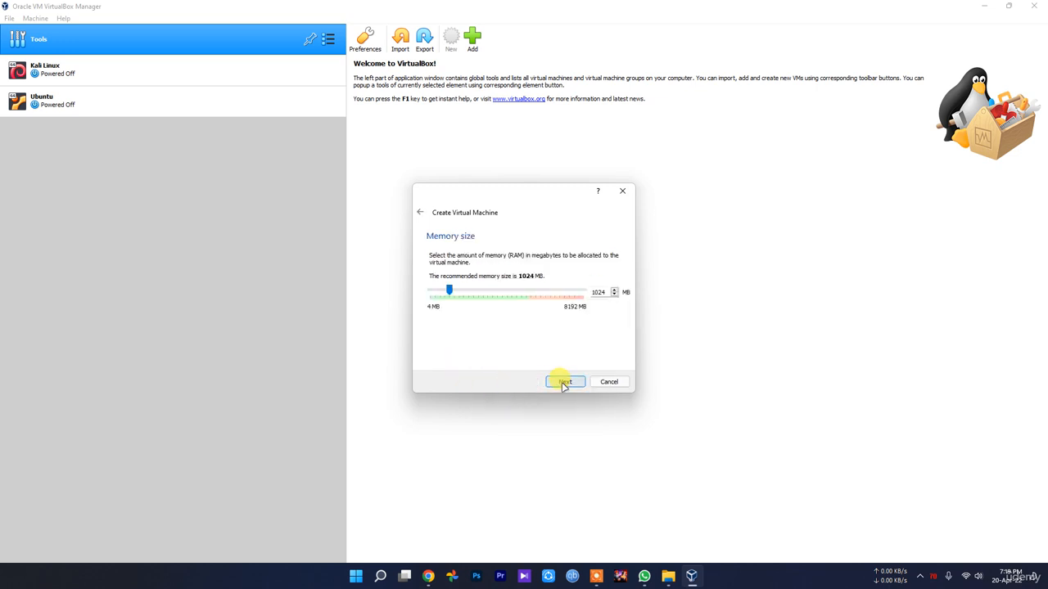
left_click_drag(450, 289, 470, 293)
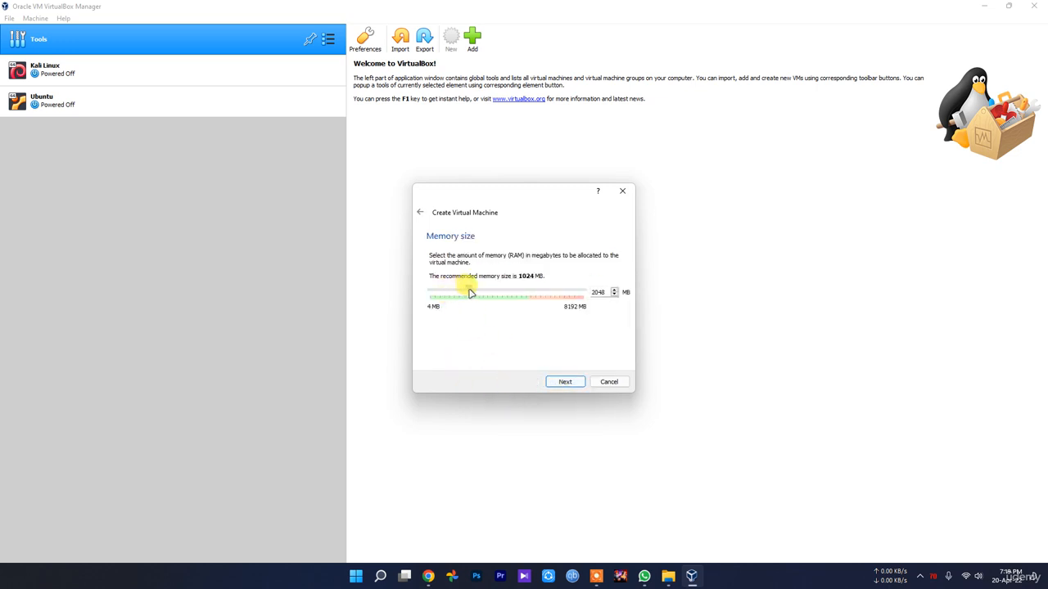
left_click(570, 381)
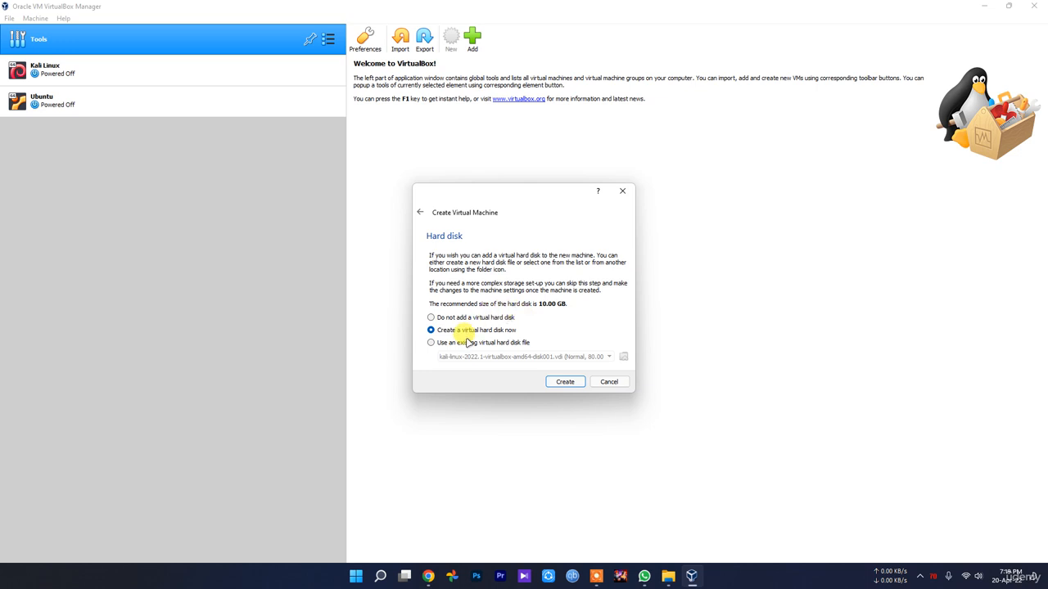
left_click(471, 342)
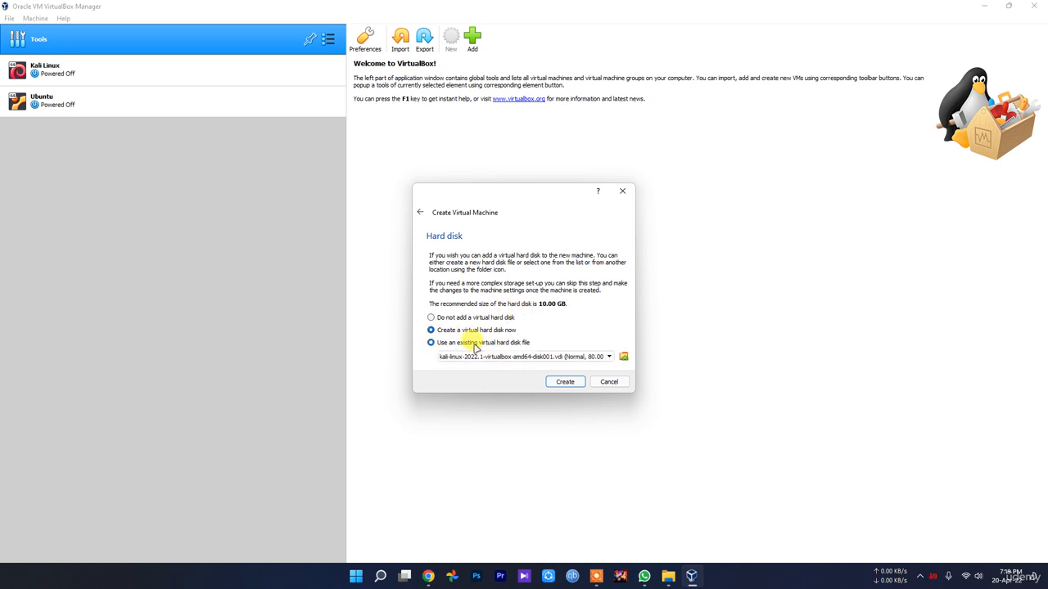
left_click(623, 357)
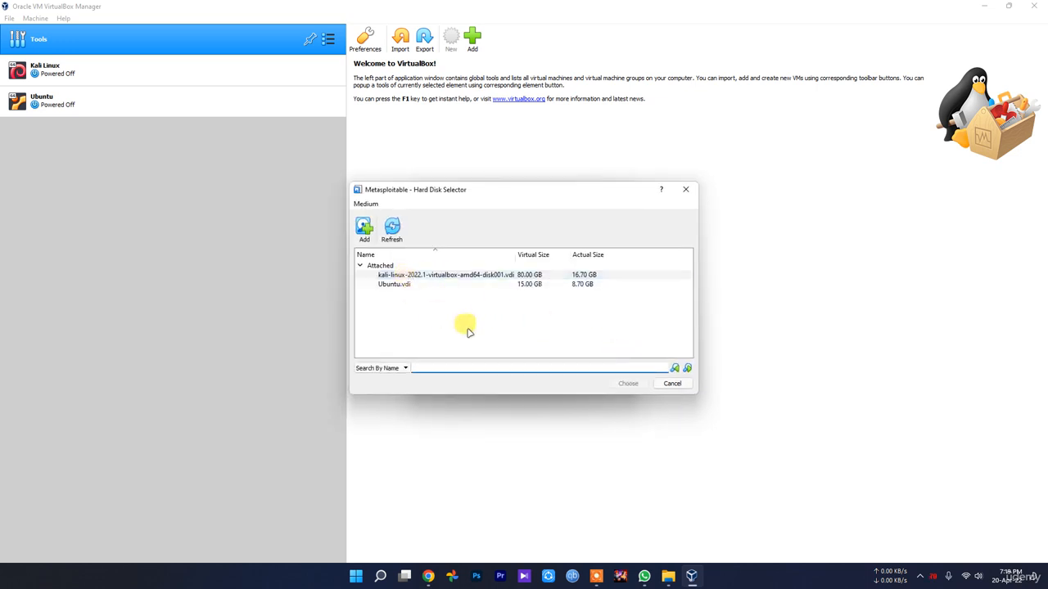
Browse for a disk file in D:\Project\New folder\Metasploitable2-Linux.
left_click(368, 235)
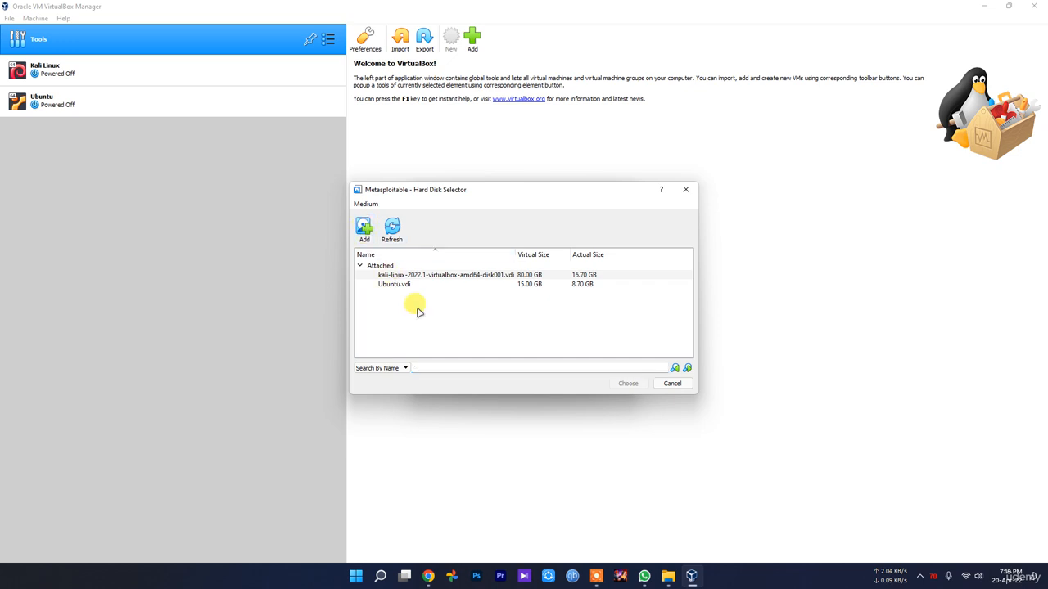
left_click(363, 228)
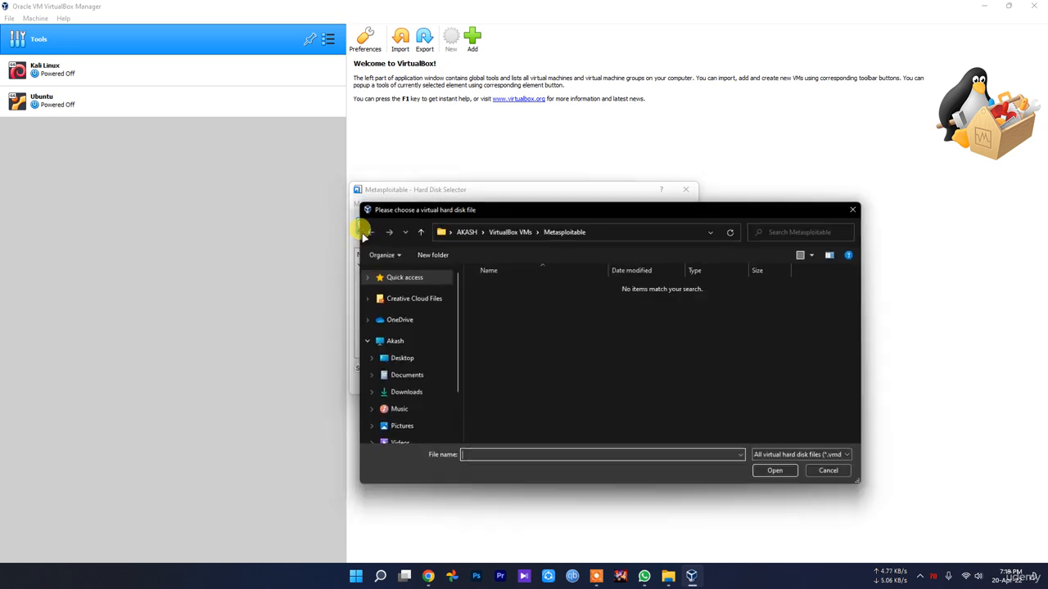
scroll(451, 338, "down", 2)
left_click(427, 415)
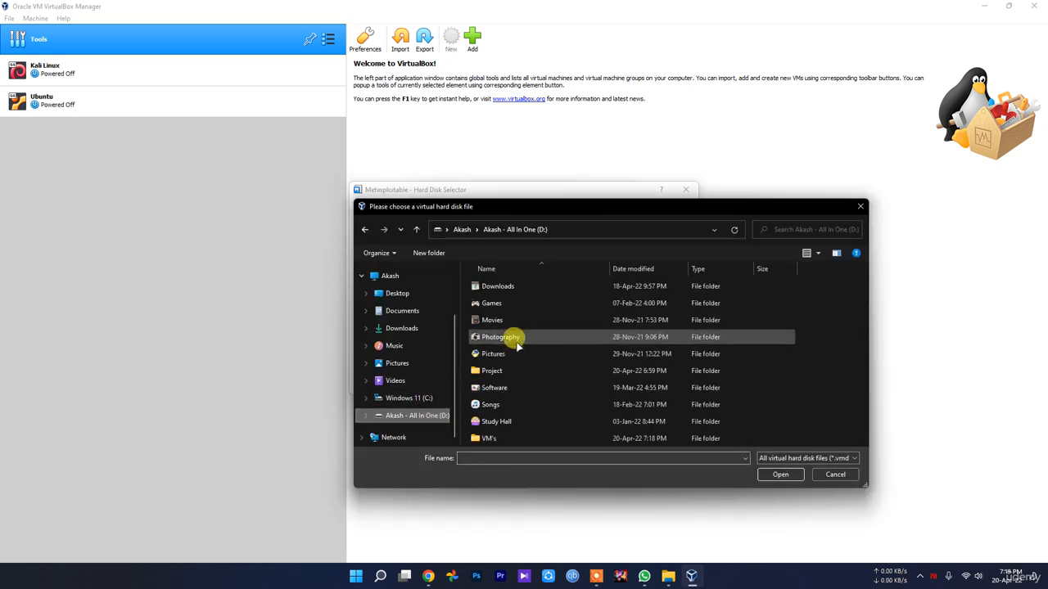
double_click(496, 371)
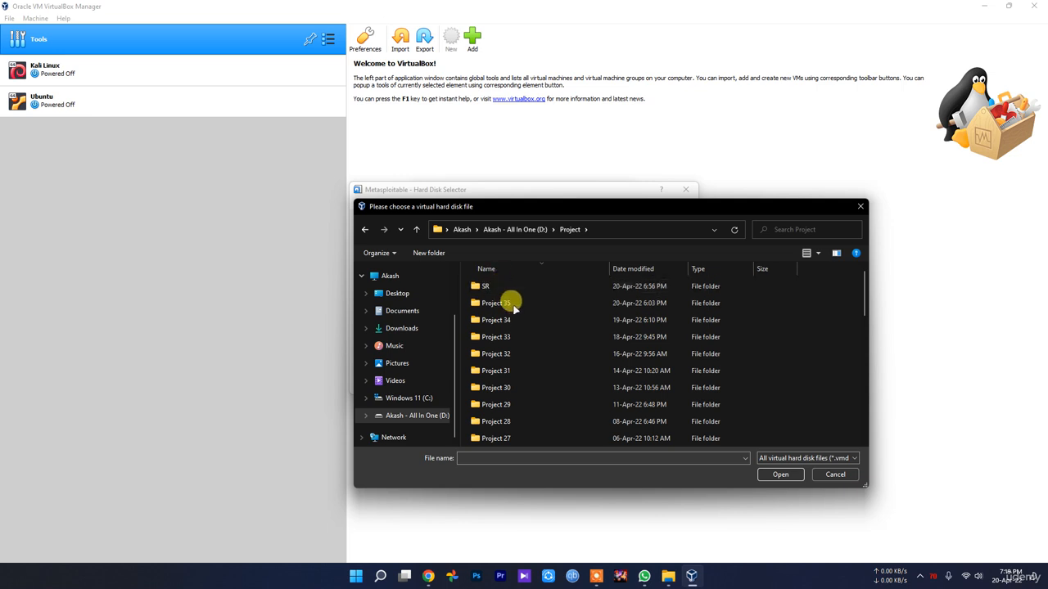
scroll(518, 442, "down", 9)
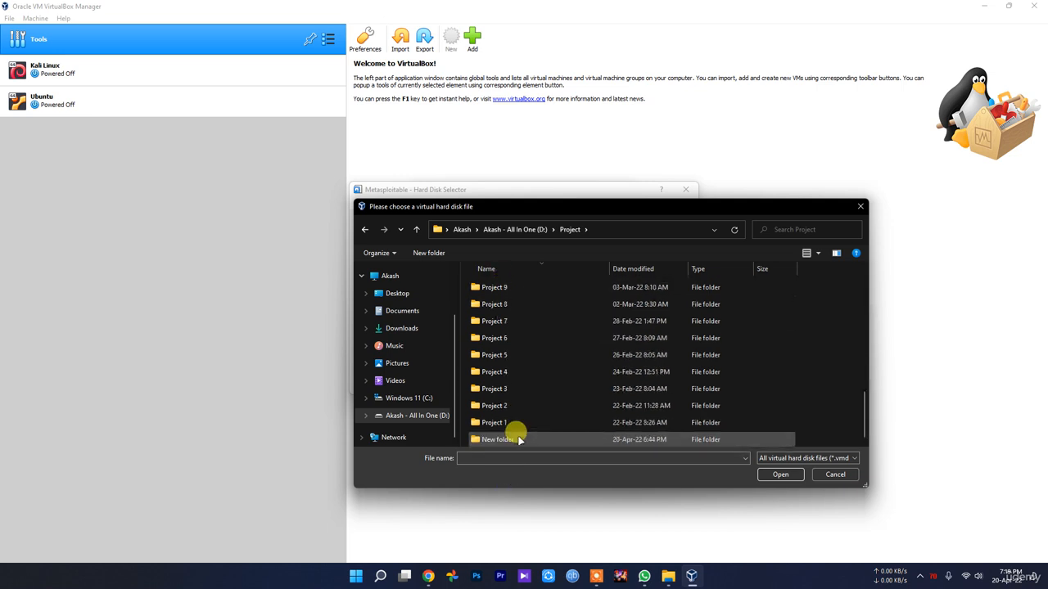
double_click(498, 439)
double_click(524, 287)
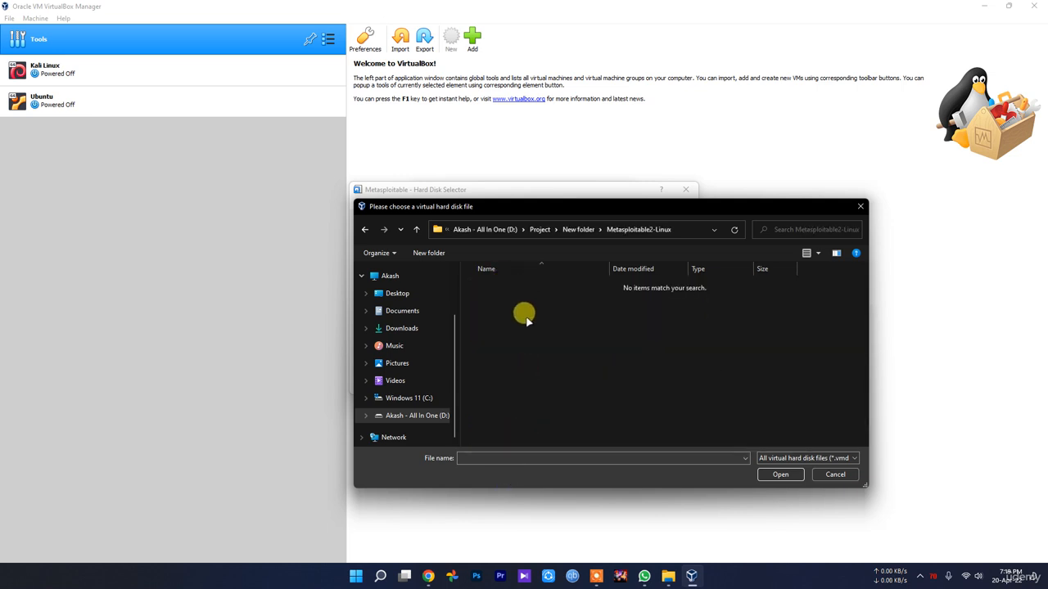
key("alt+Left")
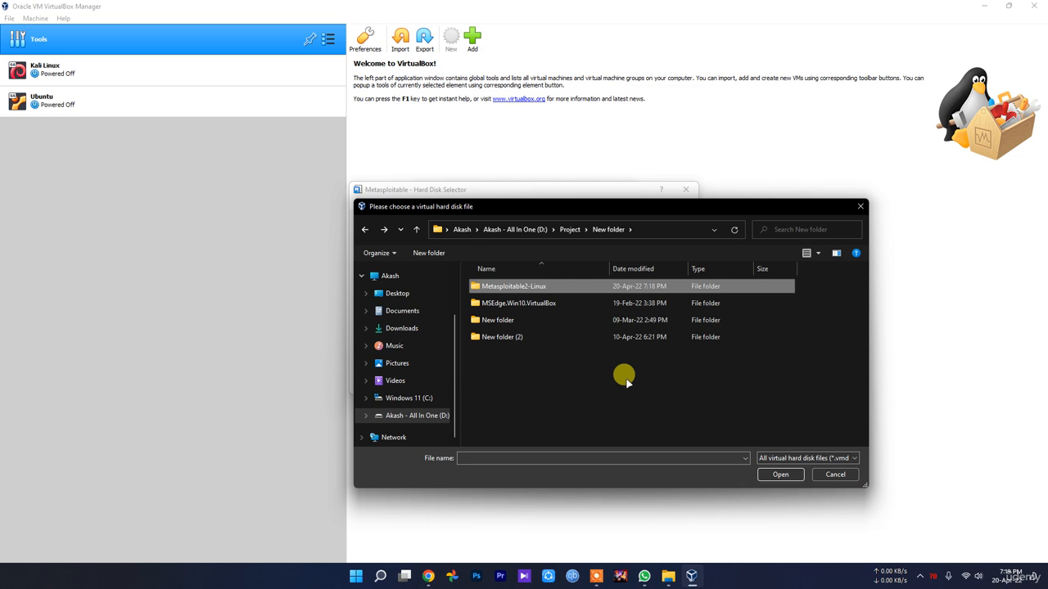
double_click(528, 284)
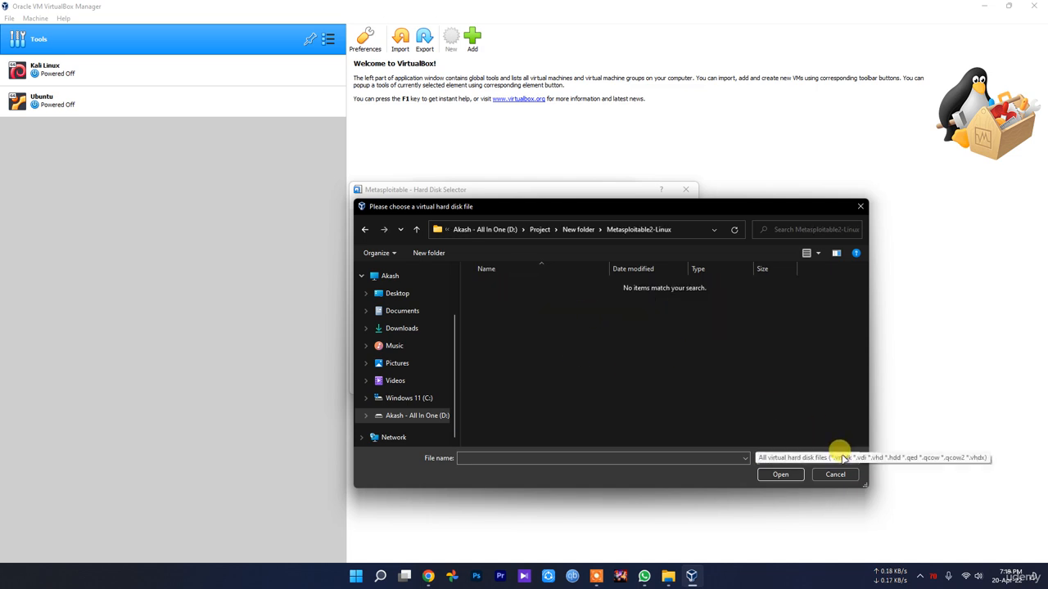
Inspect the old Metasploitable2-Linux folder in New folder and delete it.
left_click(669, 576)
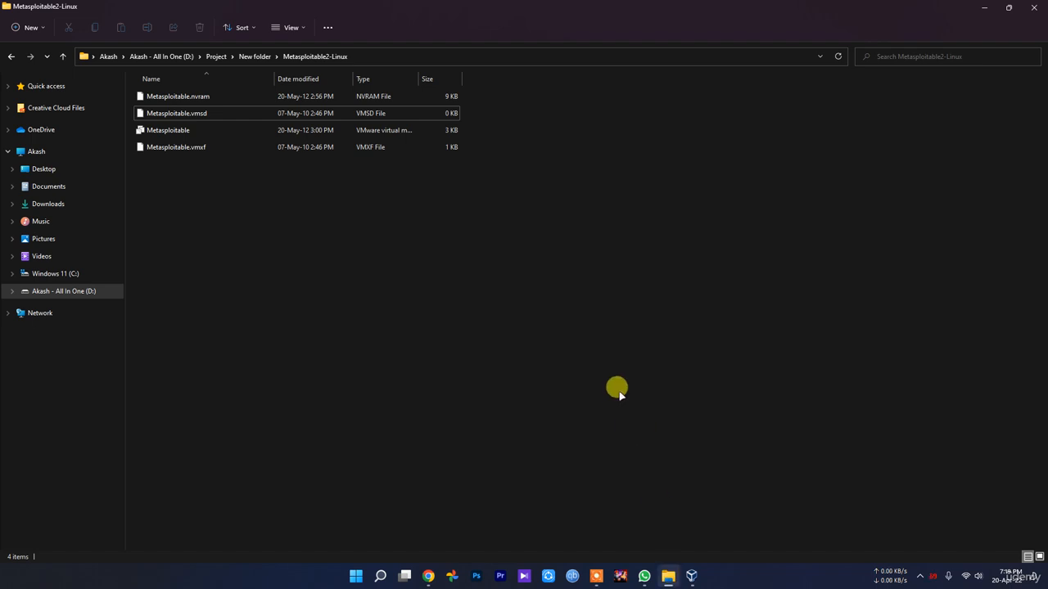
left_click(837, 55)
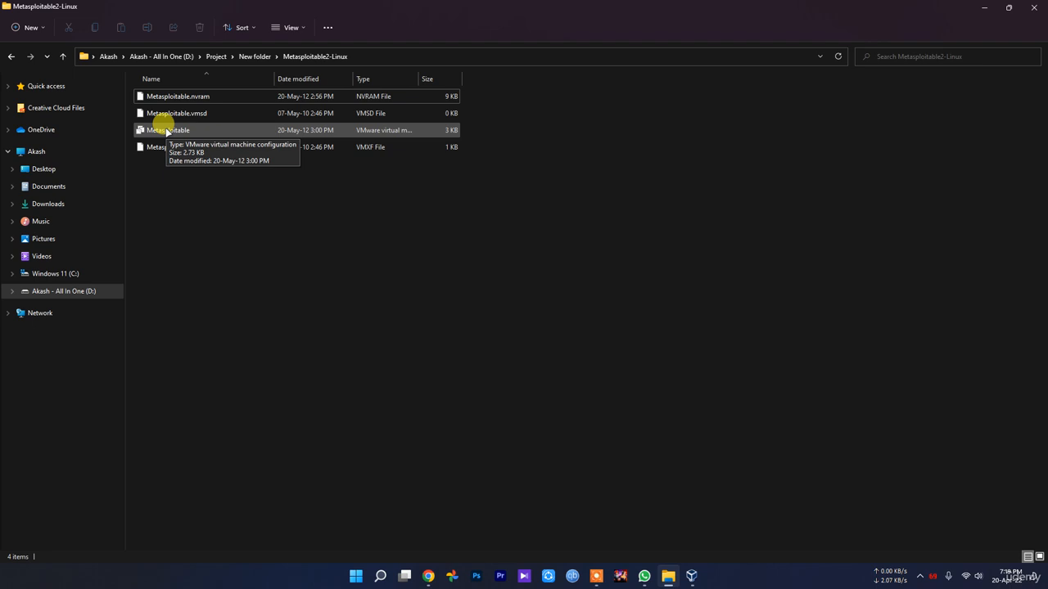
key("alt+Left")
left_click(349, 440)
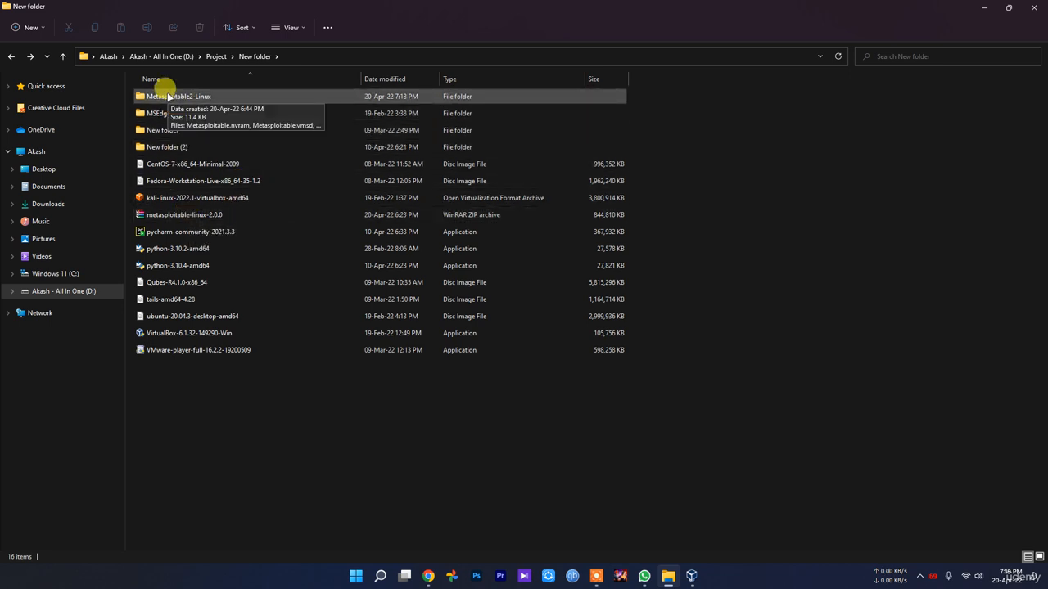
double_click(167, 96)
key("alt+Left")
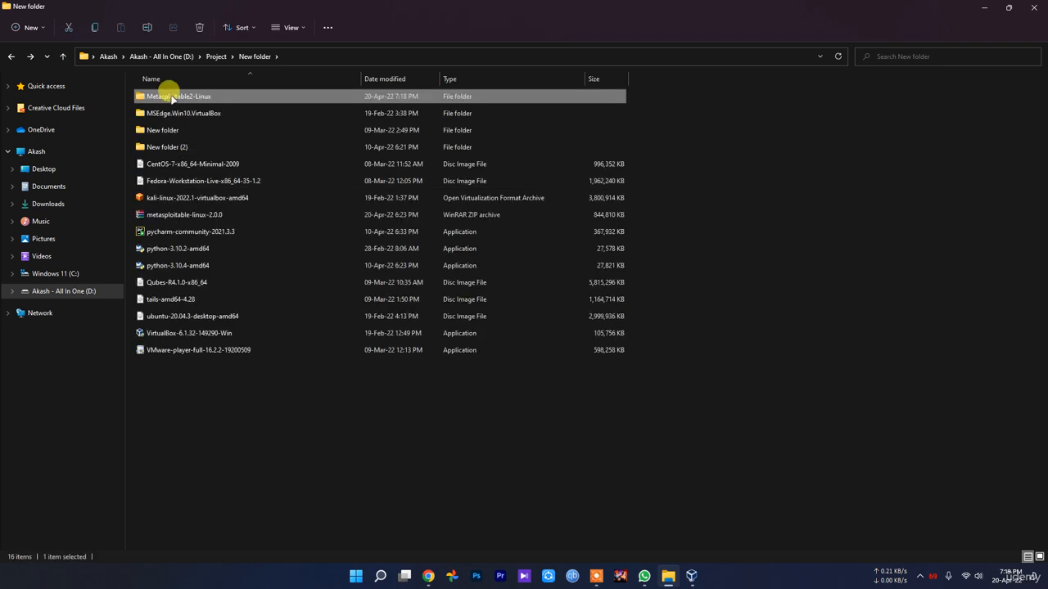
key("Delete")
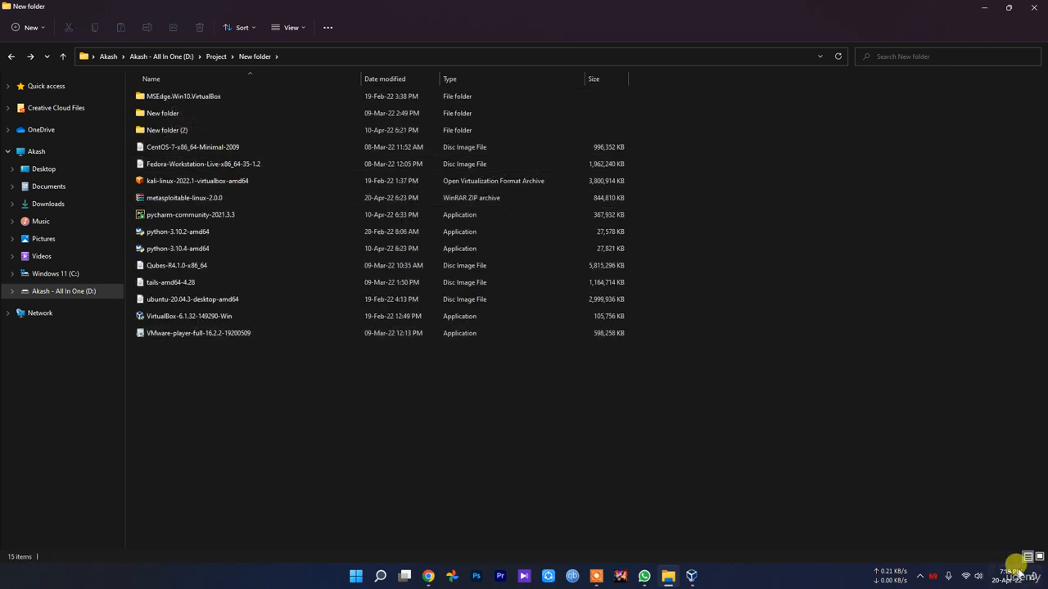
Extract the metasploitable-linux-2.0.0 archive with WinRAR's 'Extract to metasploitable-linux-2.0.0\'.
left_click(1019, 575)
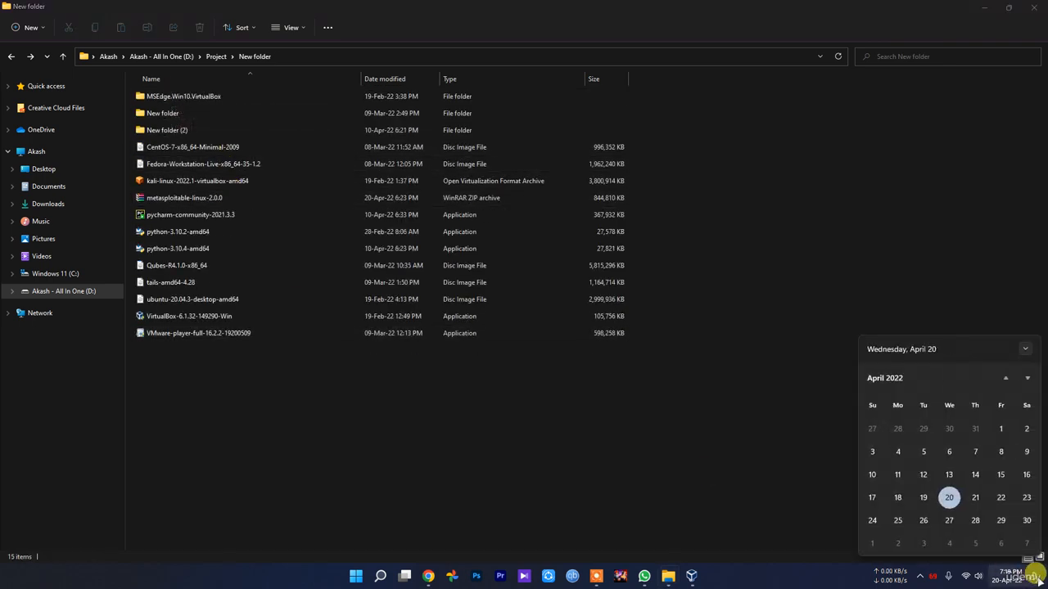
left_click(264, 181)
right_click(167, 200)
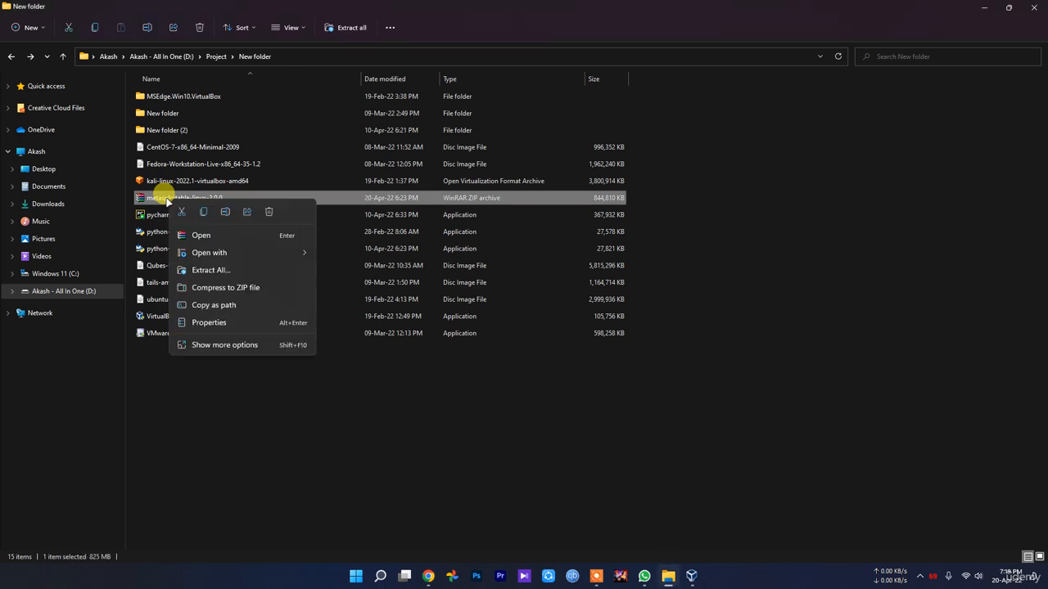
left_click(250, 345)
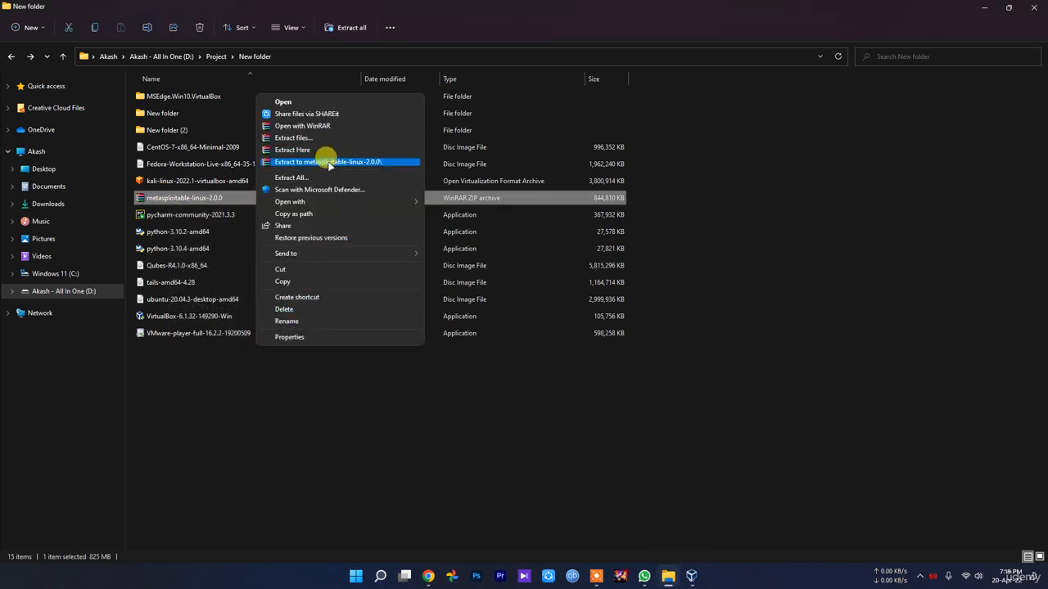
left_click(328, 162)
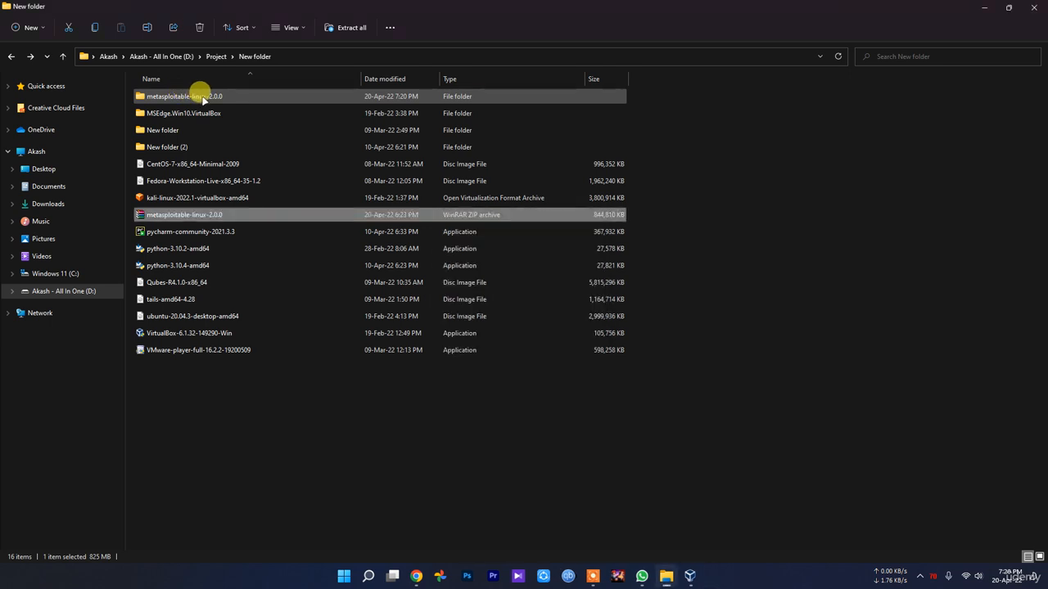
left_click(691, 576)
Select Metasploitable.vmdk from New folder\metasploitable-linux-2.0.0\Metasploitable2-Linux and create the machine.
left_click(415, 229)
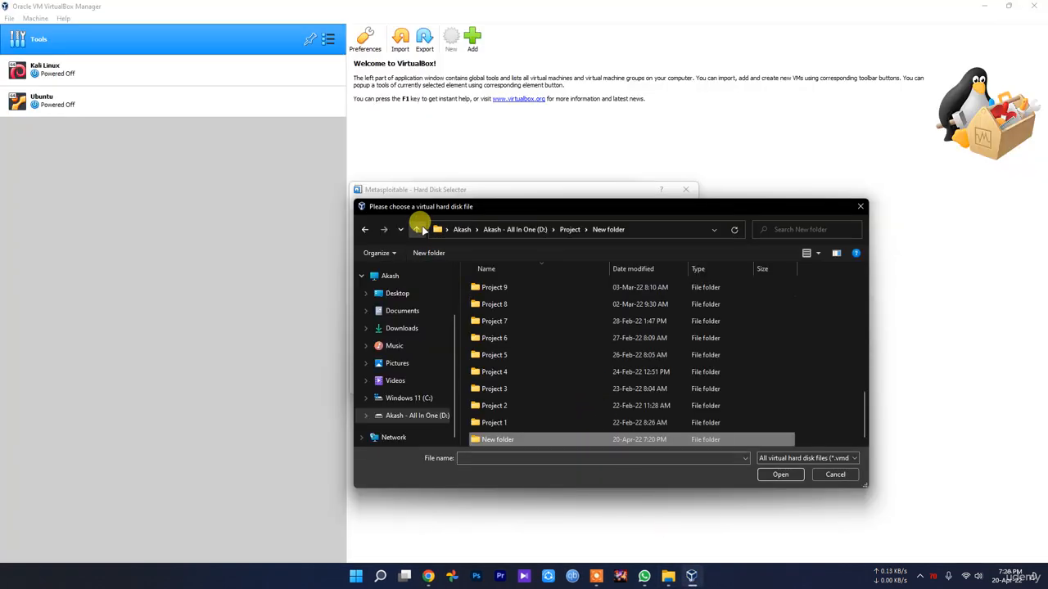
double_click(514, 438)
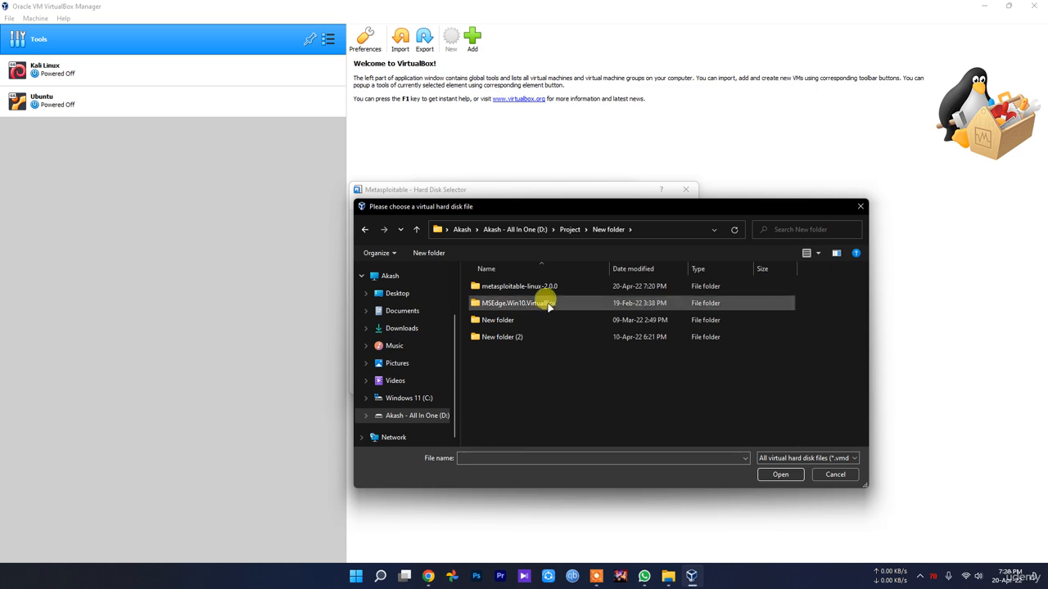
double_click(532, 286)
double_click(534, 288)
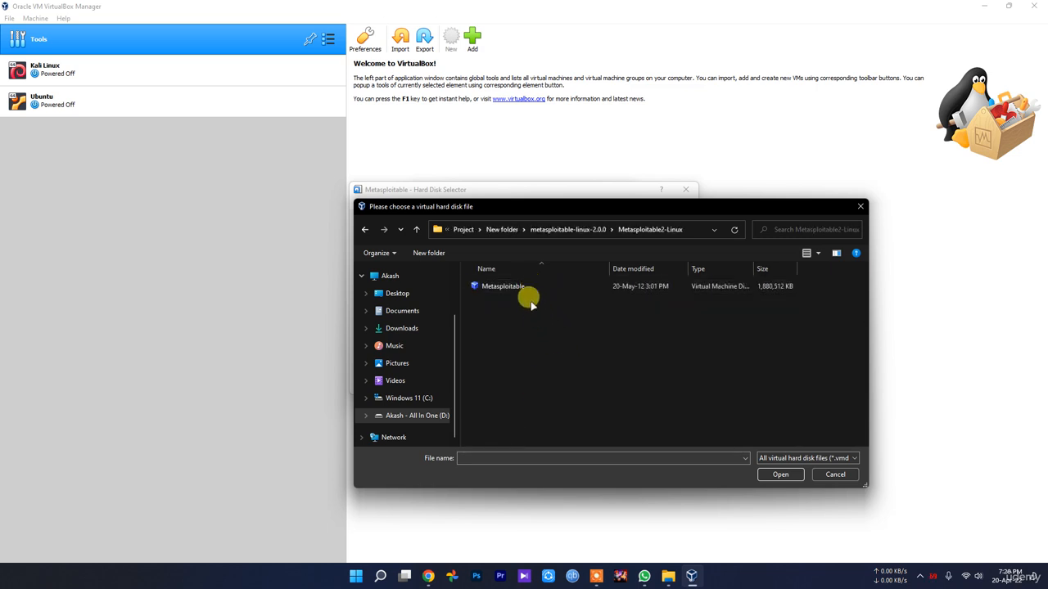
double_click(511, 287)
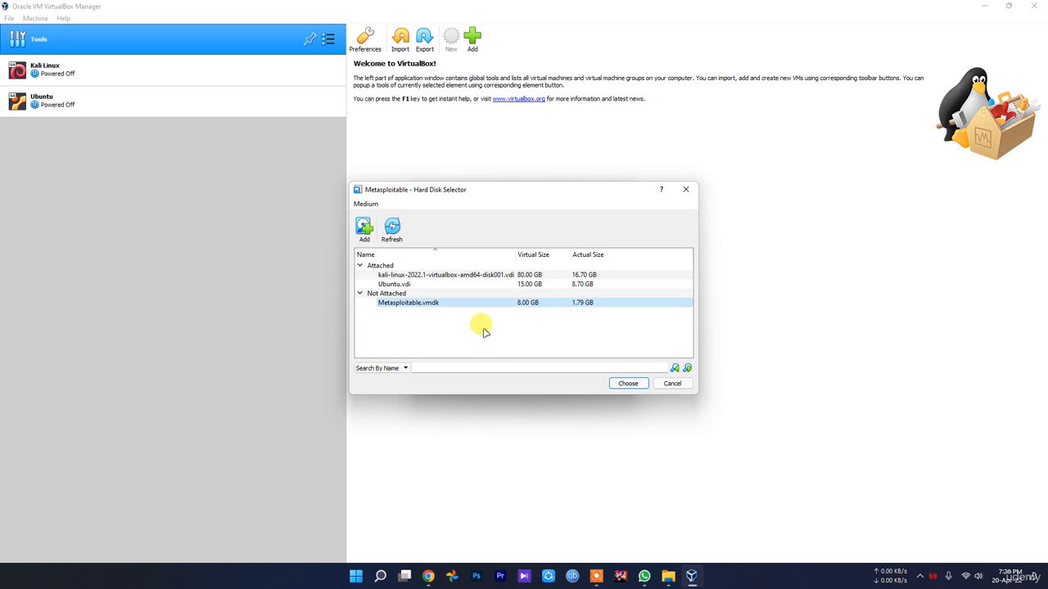
left_click(627, 384)
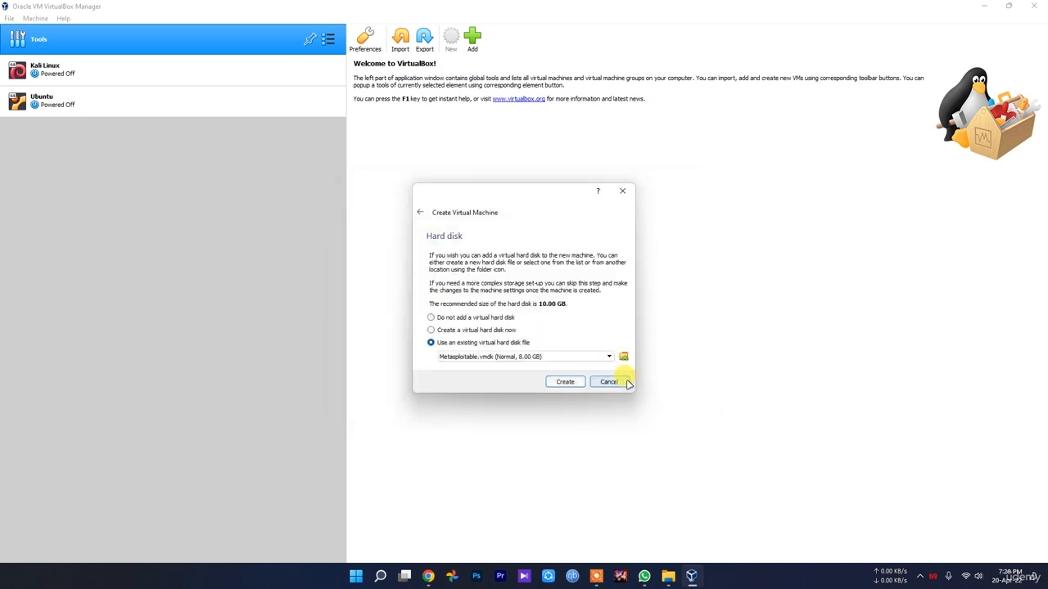
left_click(568, 383)
Set the Metasploitable machine's processor count to 2.
left_click(381, 38)
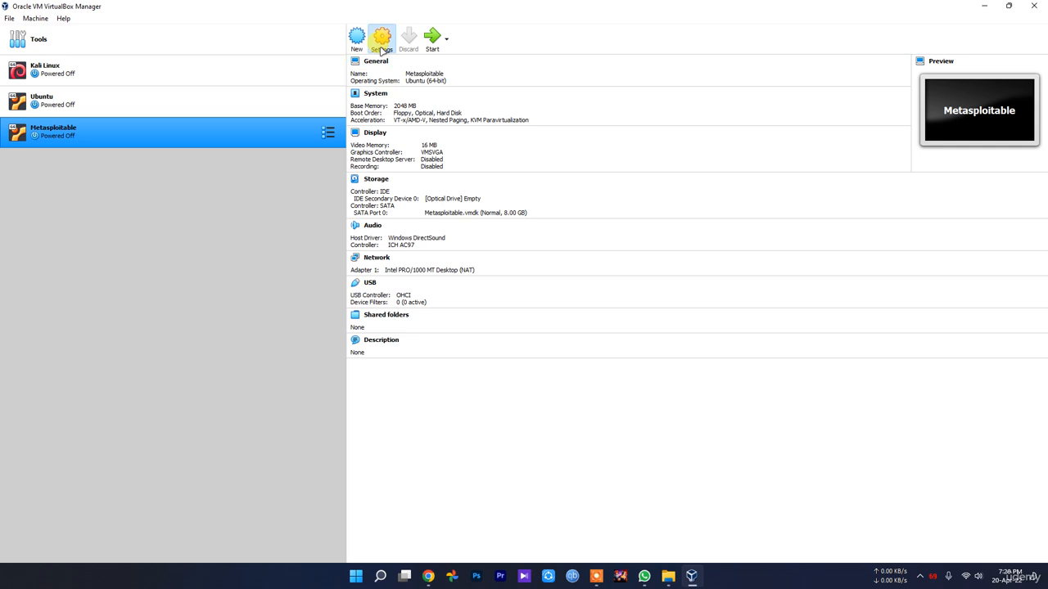
left_click(388, 185)
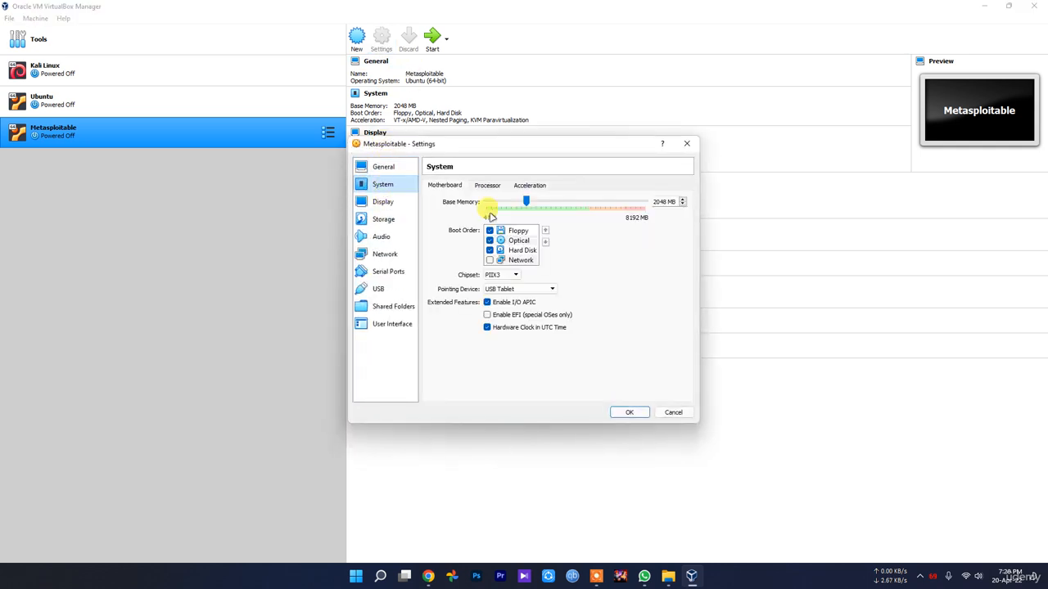
left_click(487, 186)
left_click_drag(487, 203, 561, 202)
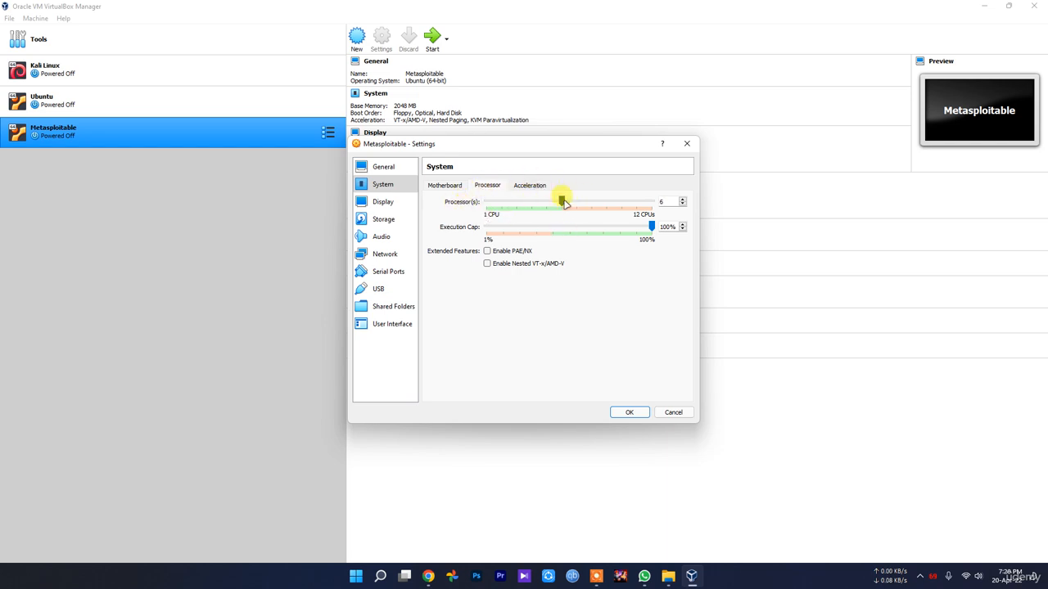
left_click_drag(562, 202, 502, 202)
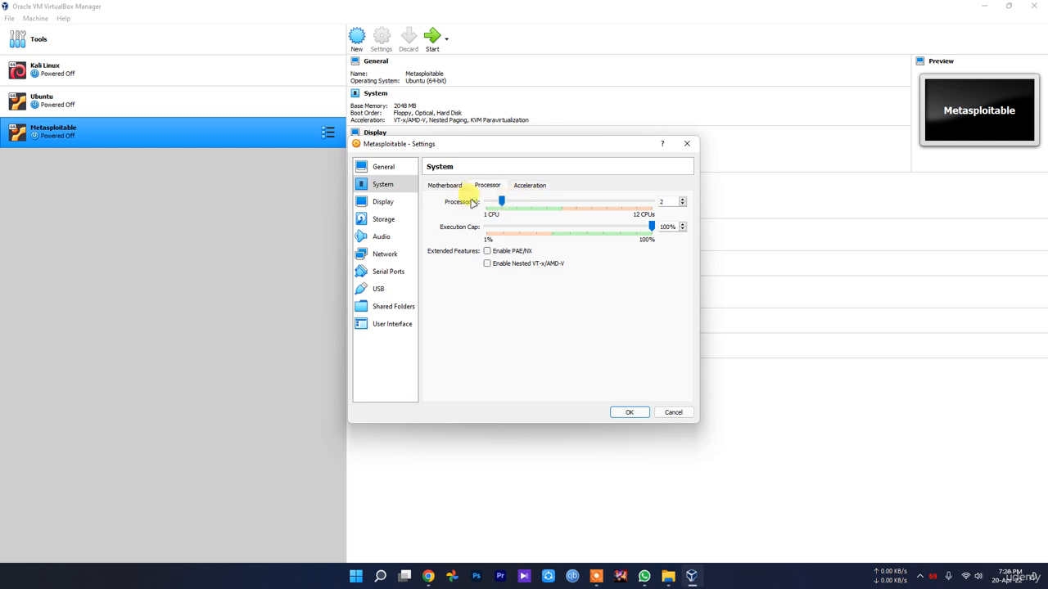
Attach the network adapter as Bridged Adapter and save the settings.
left_click(391, 203)
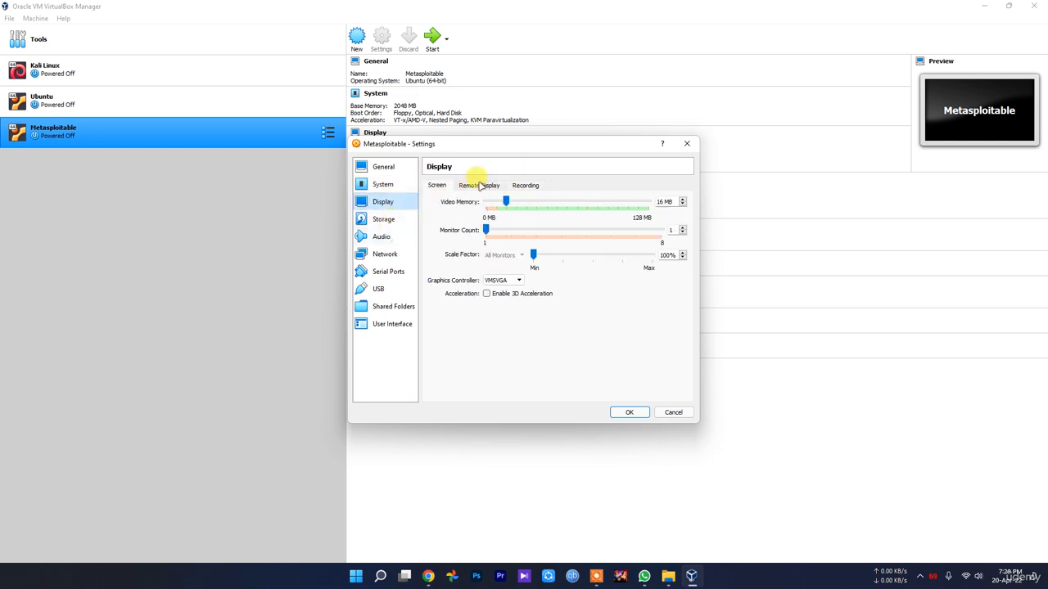
left_click(383, 219)
left_click(379, 237)
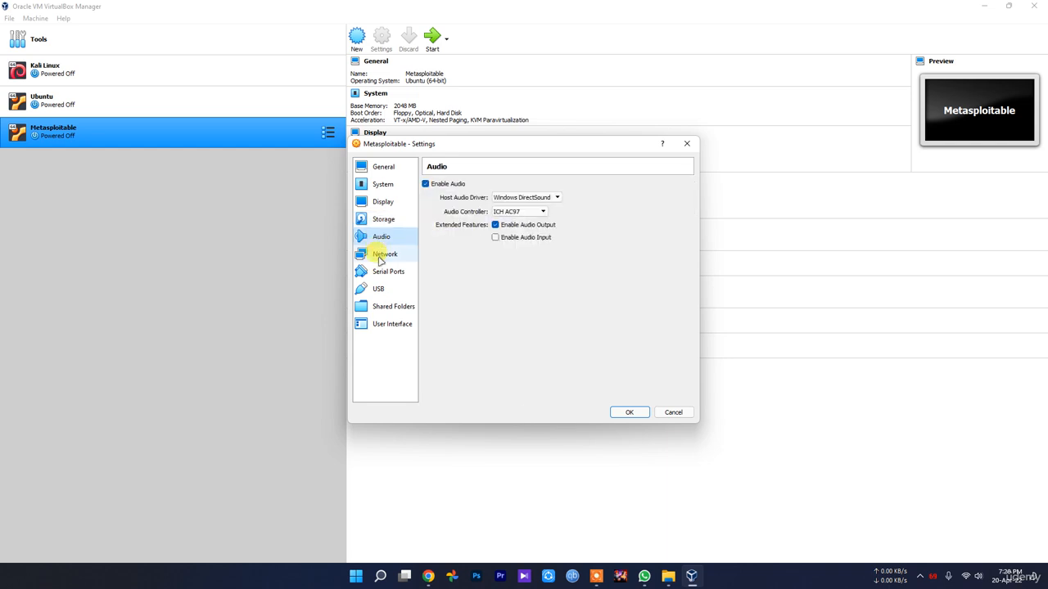
left_click(383, 254)
left_click(498, 215)
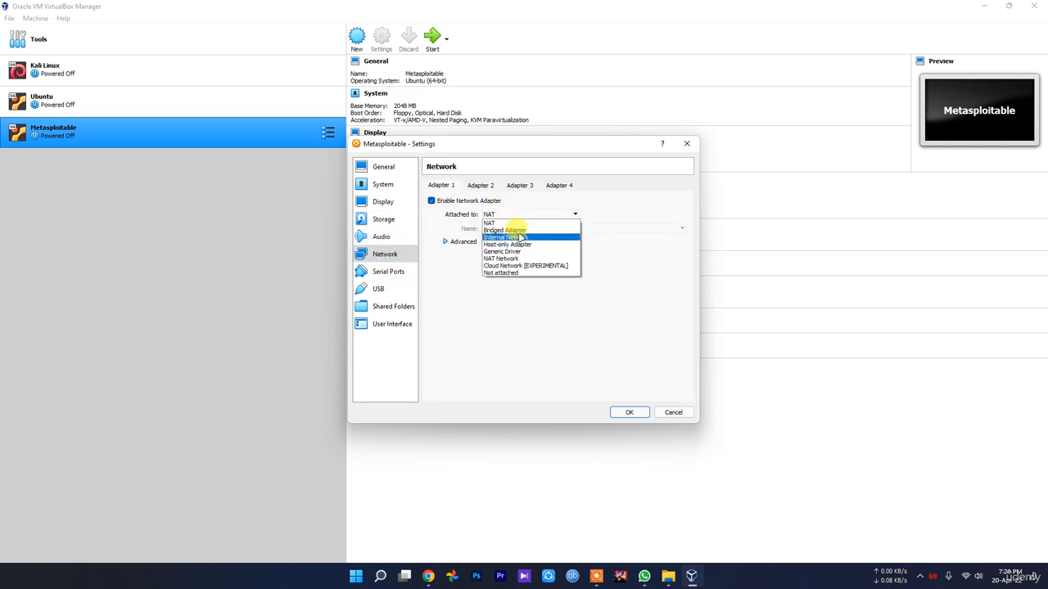
left_click(528, 231)
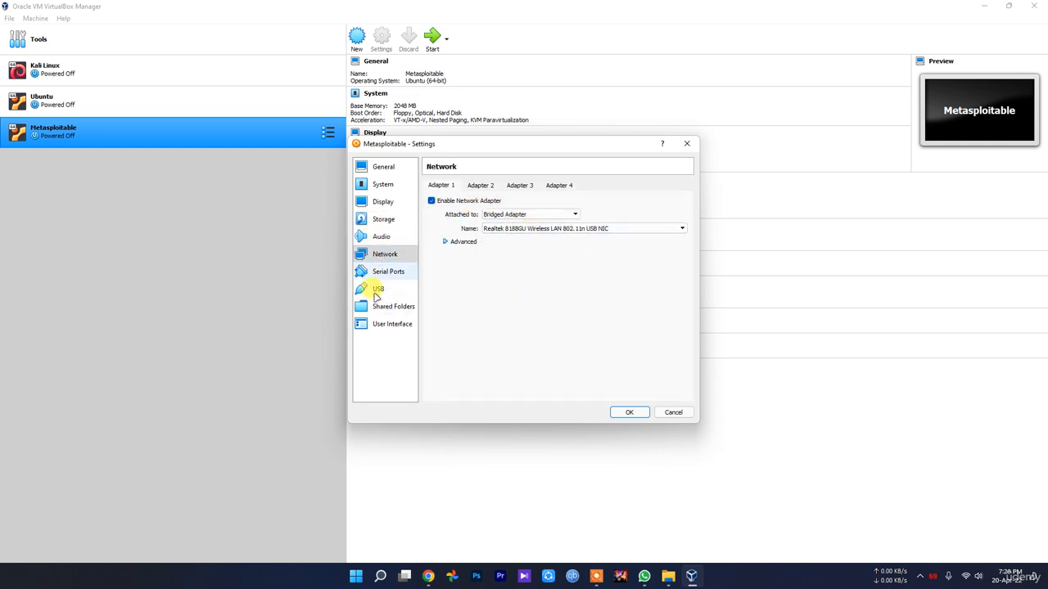
left_click(636, 412)
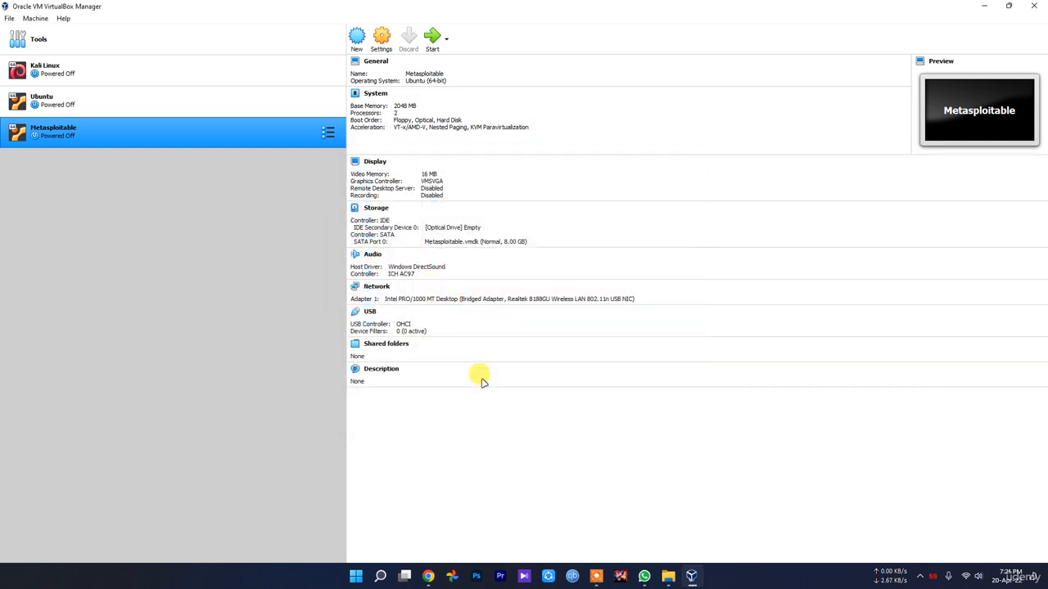
Start Metasploitable, dismiss the capture and mouse-integration notices, and enlarge its window.
left_click(434, 49)
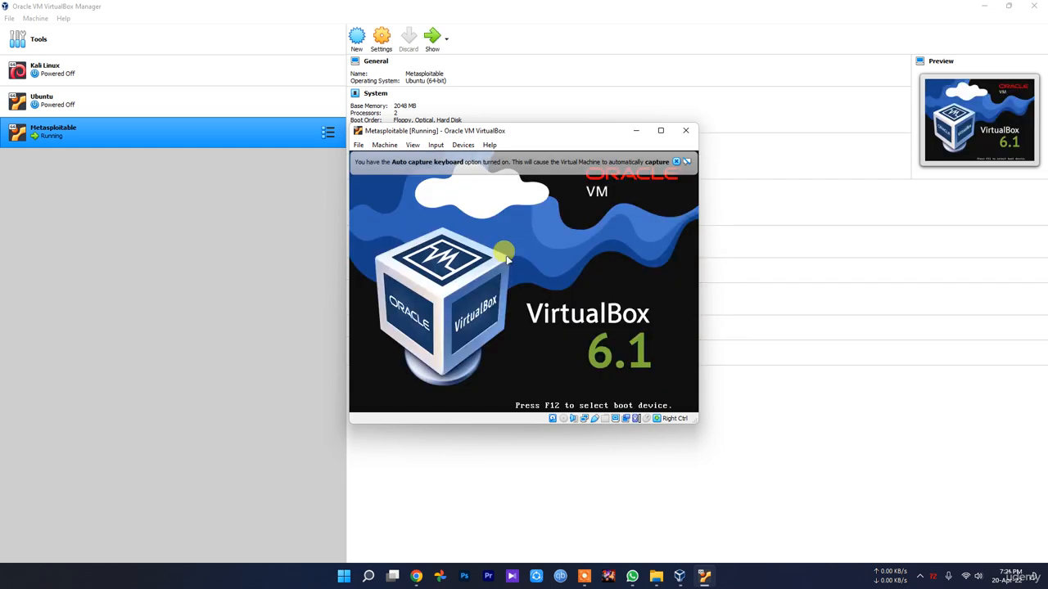
left_click(676, 161)
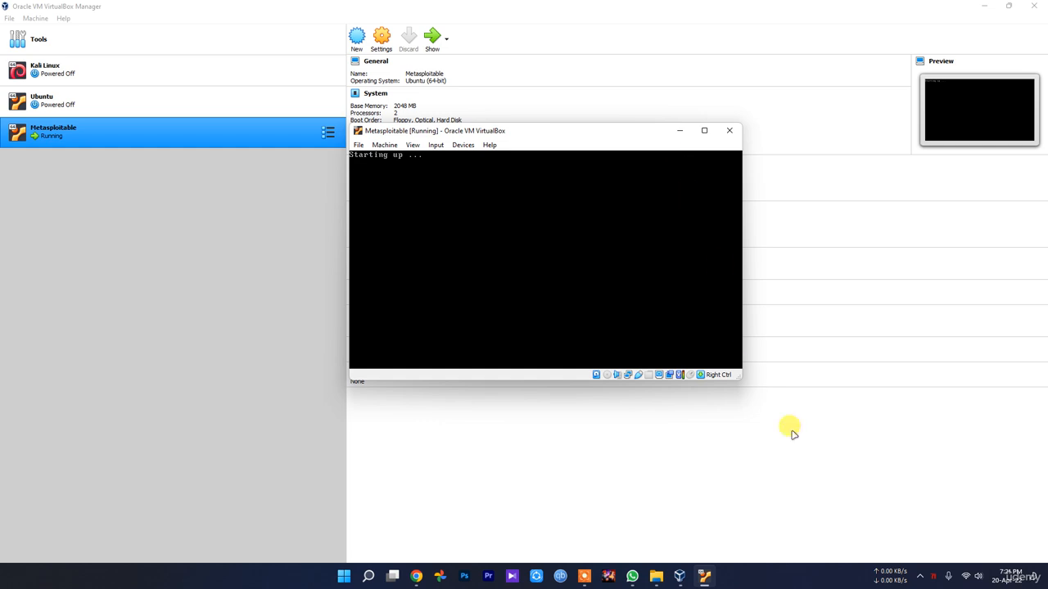
left_click_drag(739, 378, 801, 403)
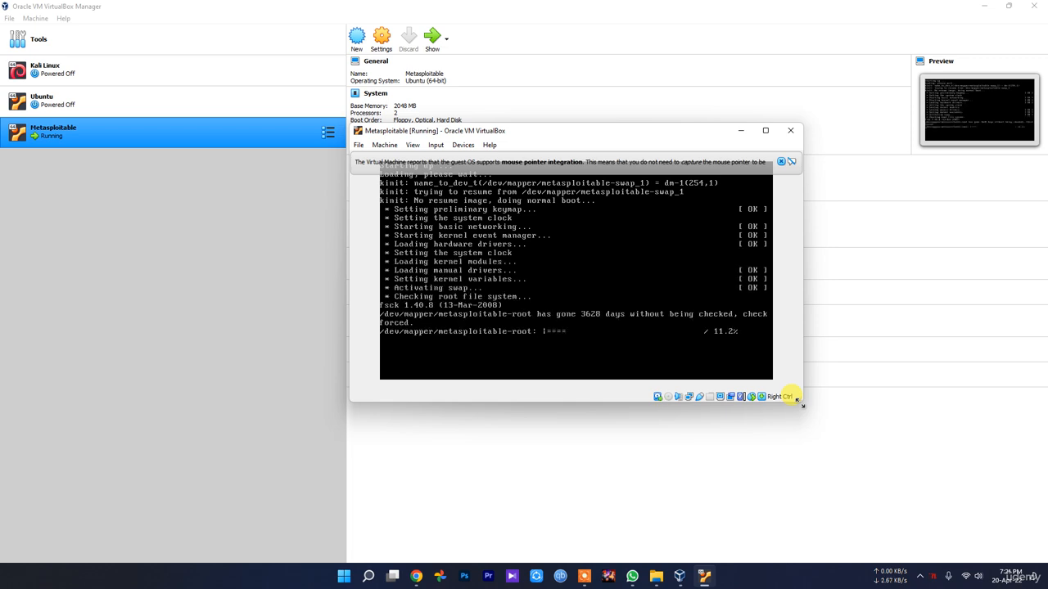
left_click(780, 161)
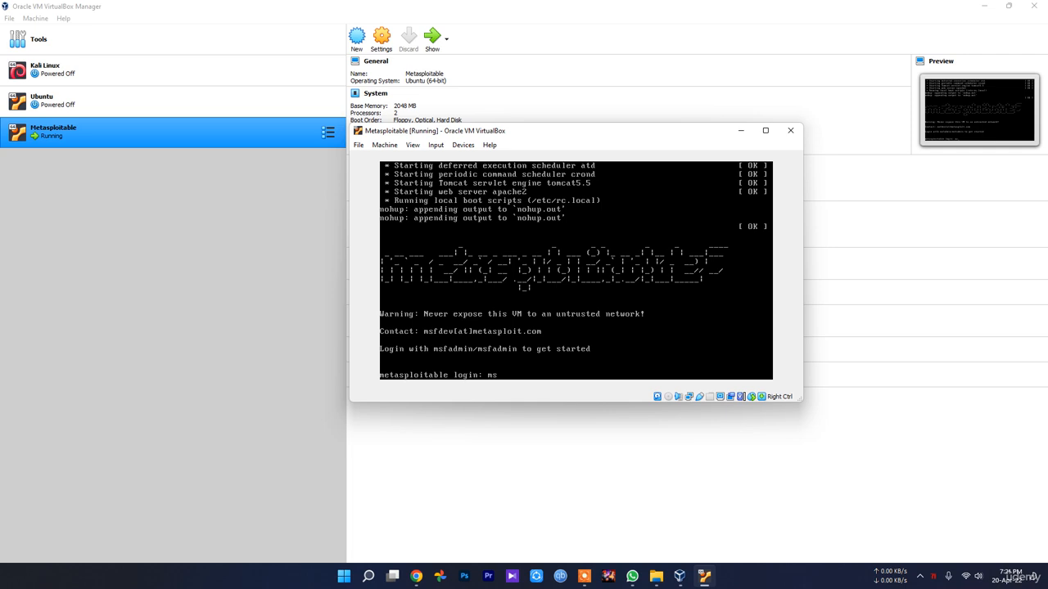
Log in to the console with the default username and password.
type("n")
key("Return")
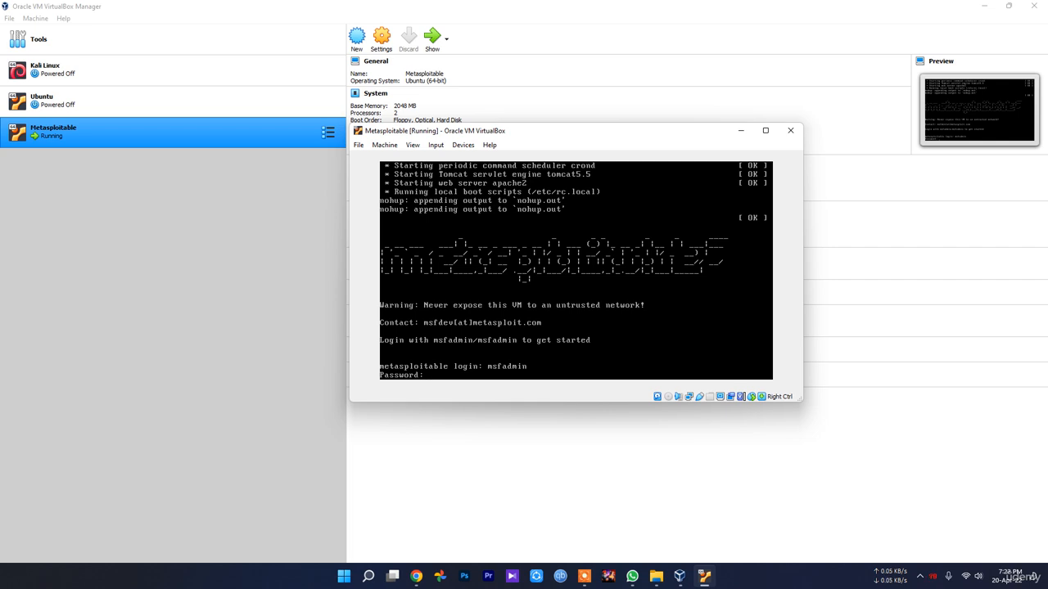
key("Return")
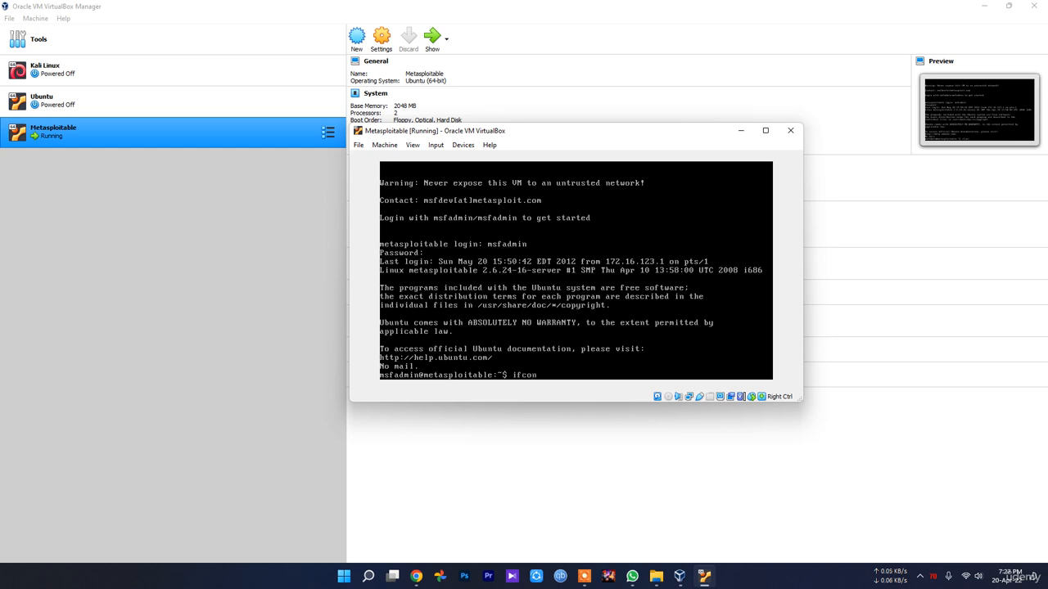
Run ifconfig to show eth0 at 192.168.1.104.
type("ifconfig")
key("Return")
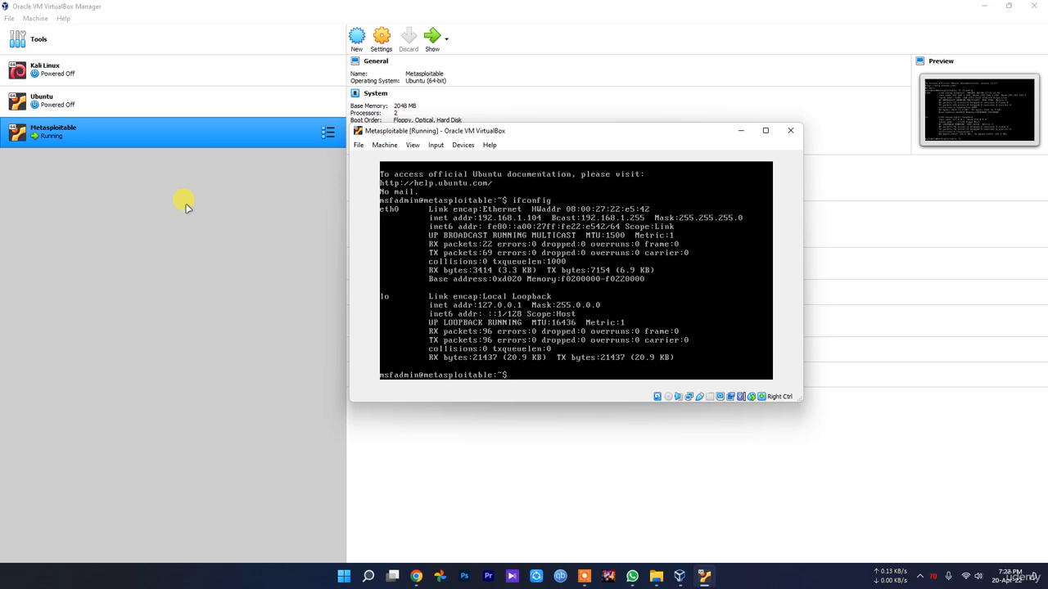
left_click(655, 576)
double_click(206, 96)
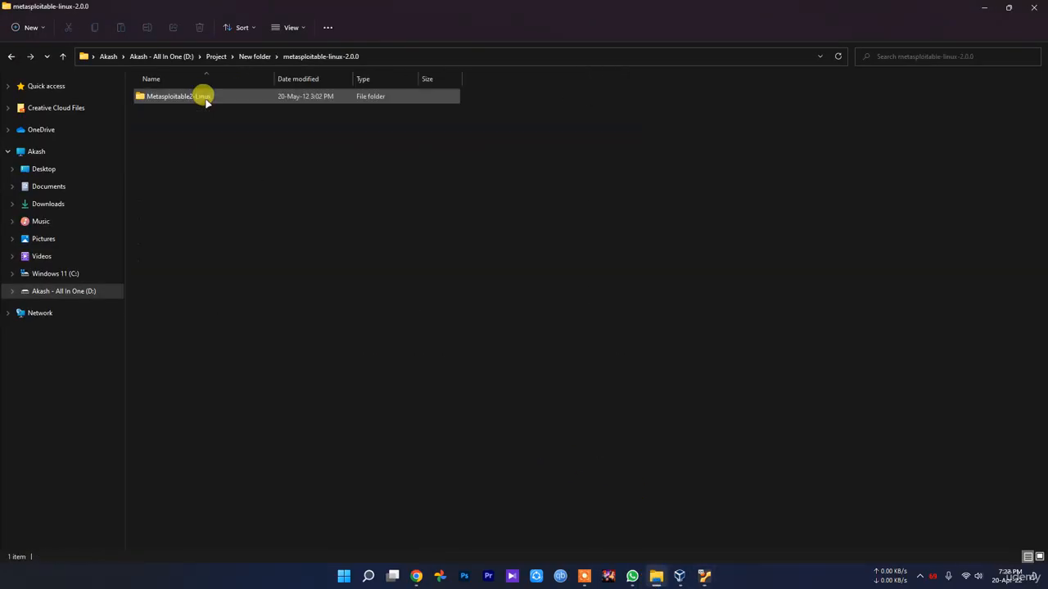
double_click(191, 99)
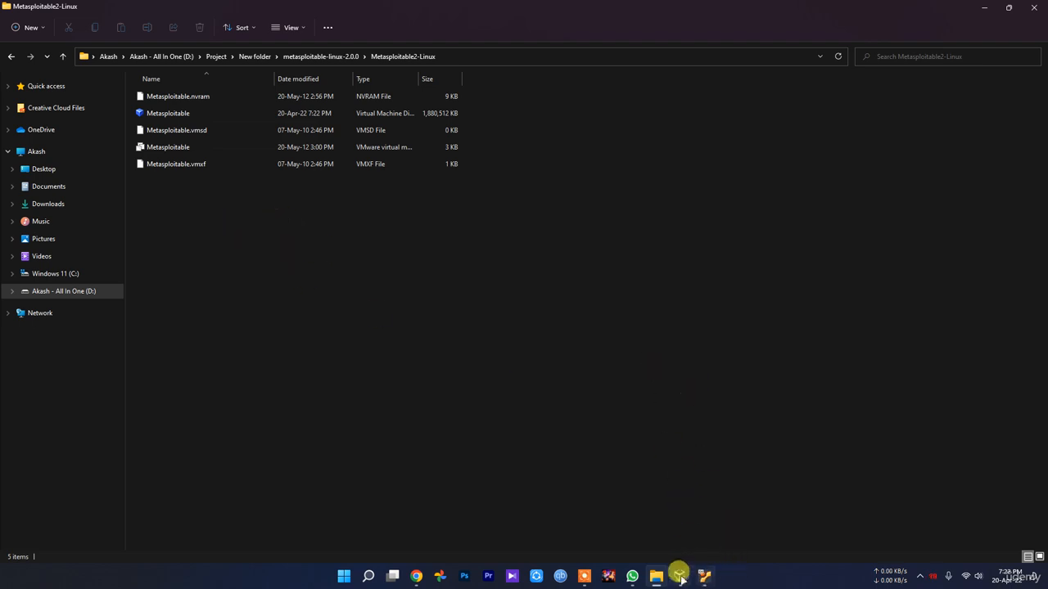
left_click(702, 576)
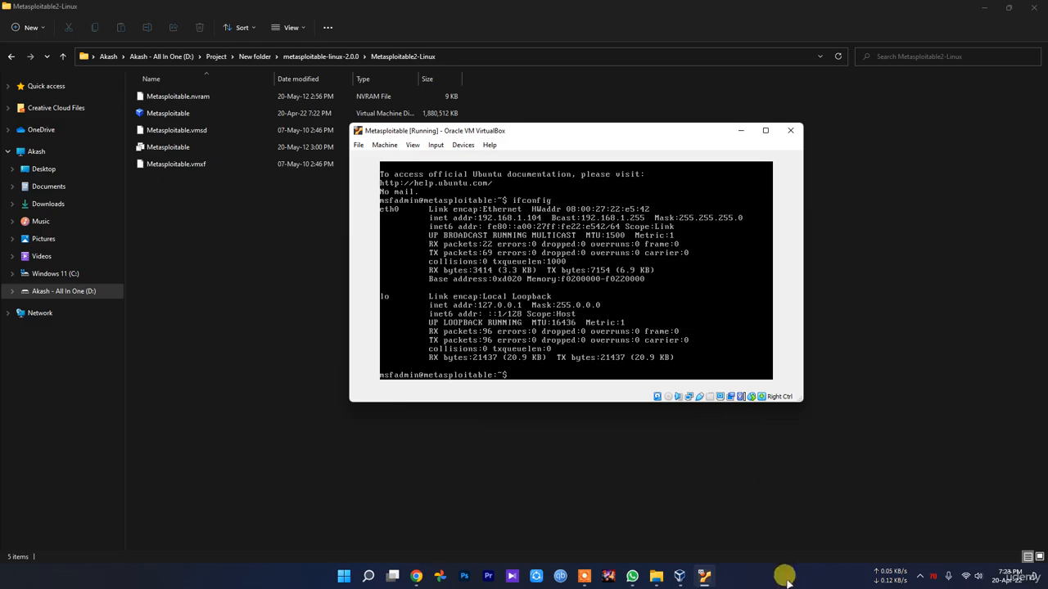
left_click(683, 576)
left_click(702, 576)
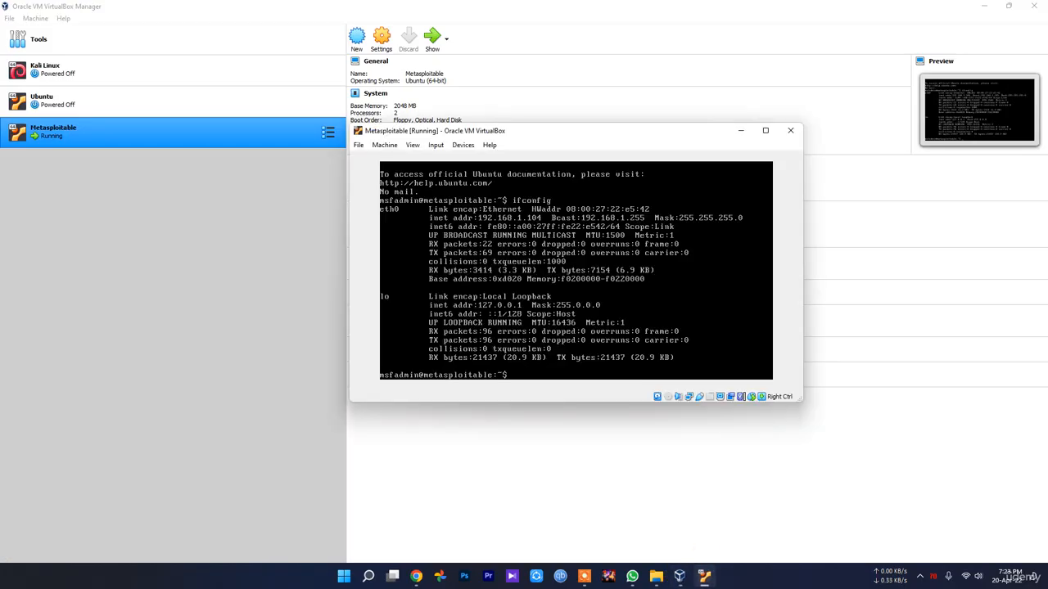